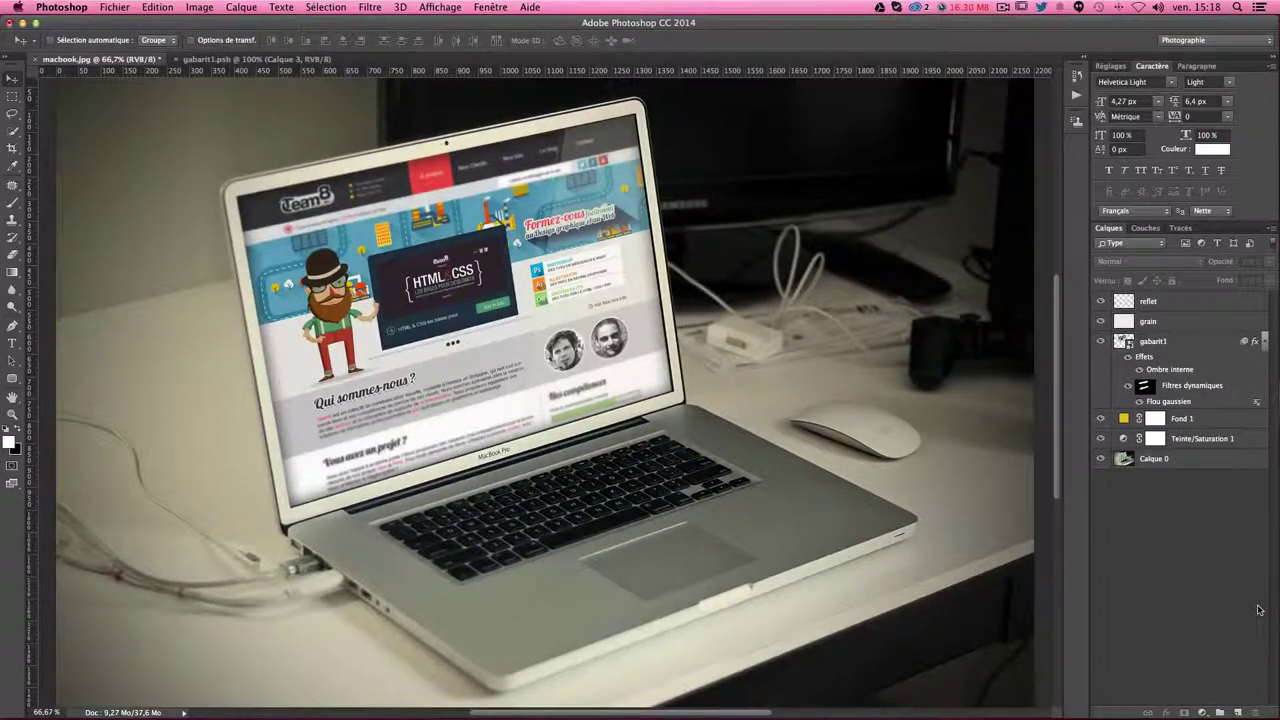
- Hide all effect layers to see the original photo, then restore desaturation, tint, Team8 design, grain and reflection
{"action": "left_click_drag", "start_coordinate": [1100, 438], "coordinate": [1101, 301]}
{"action": "left_click", "coordinate": [1100, 438]}
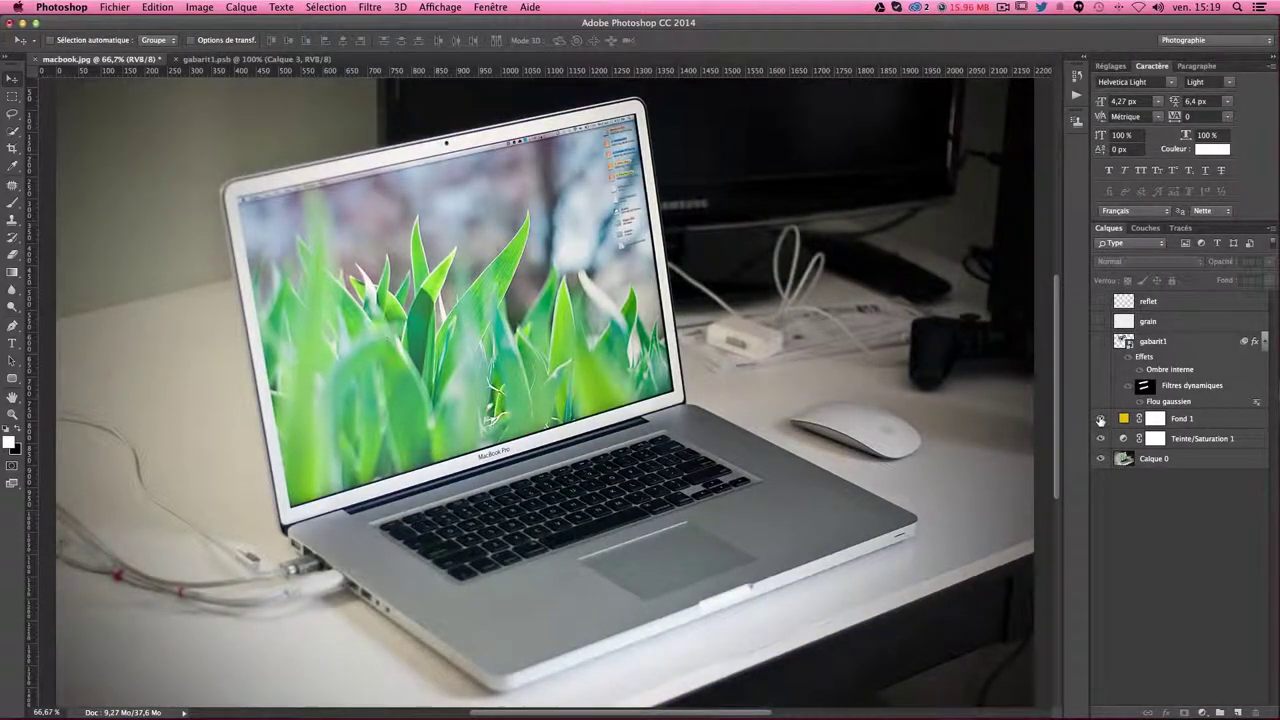
{"action": "left_click", "coordinate": [1100, 418]}
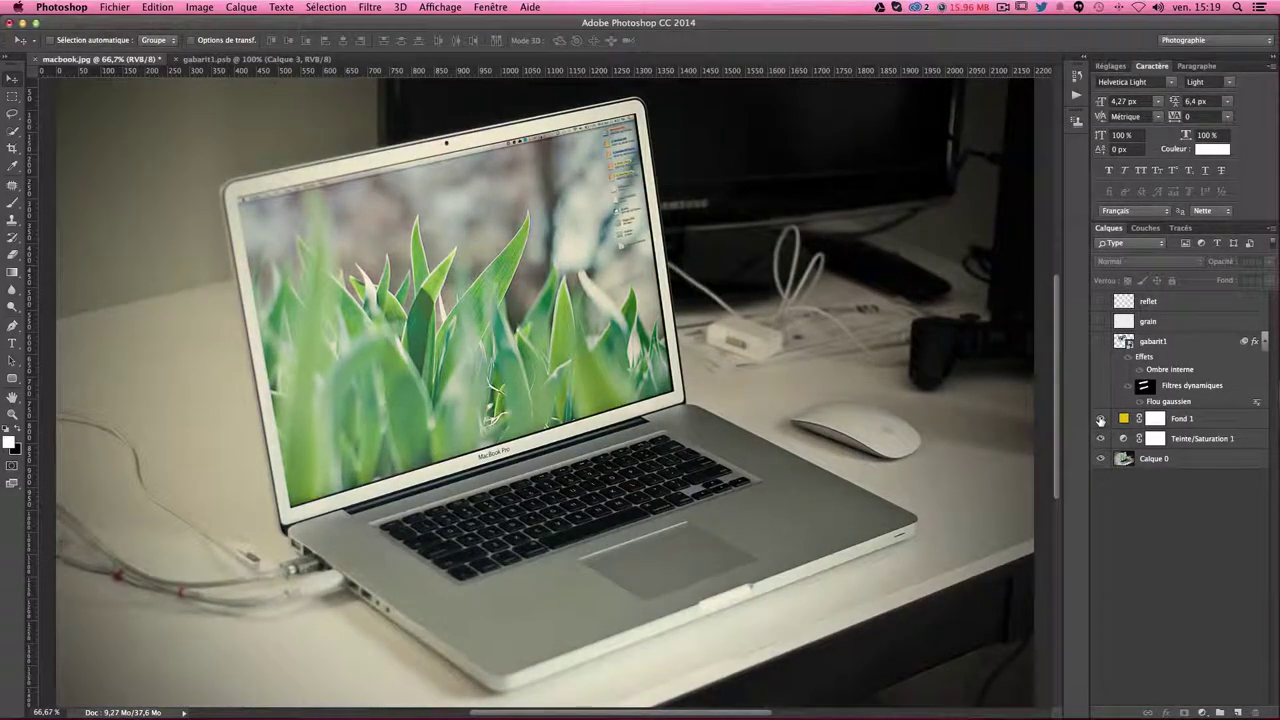
{"action": "left_click", "coordinate": [1100, 341]}
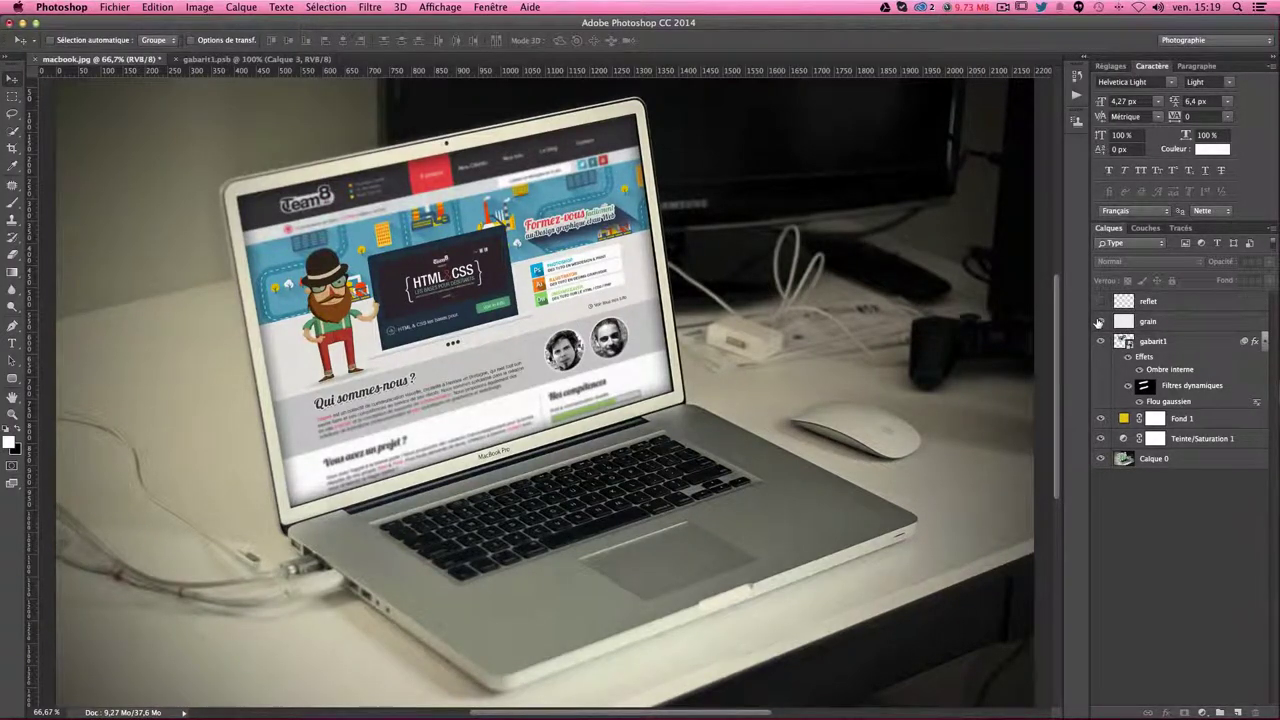
{"action": "left_click", "coordinate": [1101, 301]}
{"action": "left_click", "coordinate": [1101, 301]}
{"action": "left_click", "coordinate": [1101, 301]}
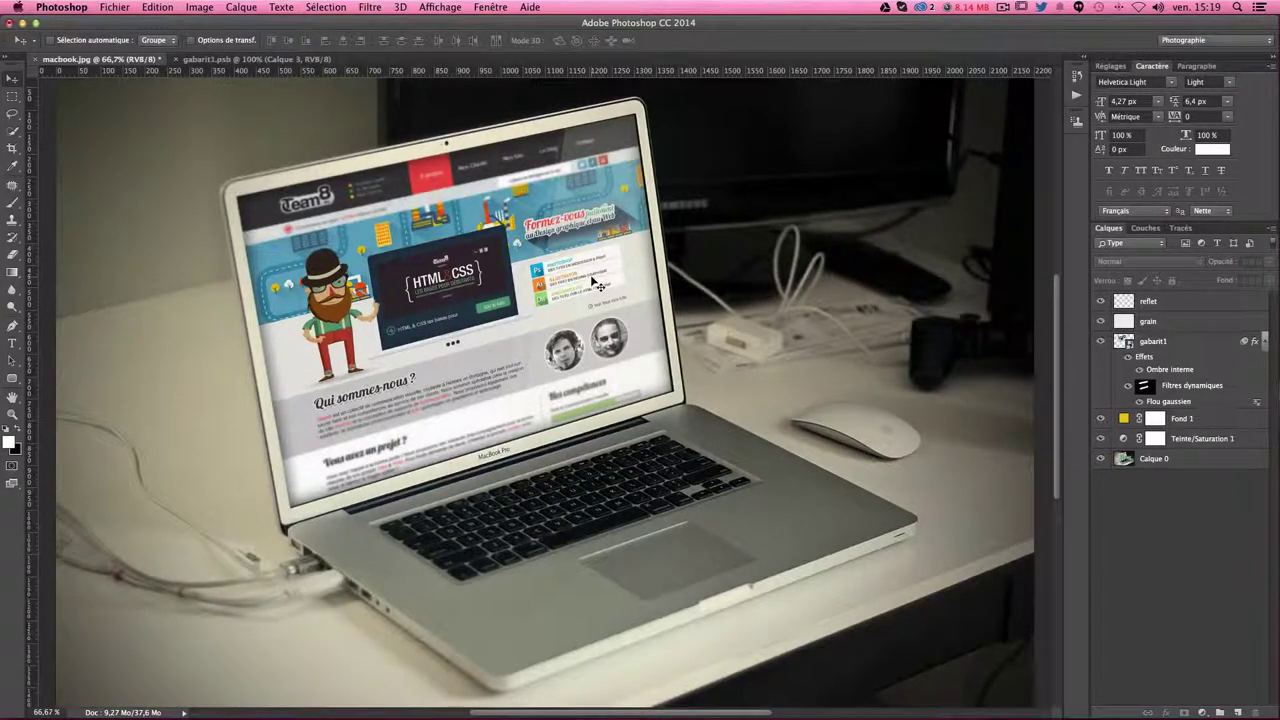
- Show the MOCKUP placeholder in the gabarit1 smart object, save it, then hide it to reveal Team8
{"action": "left_click", "coordinate": [1126, 343]}
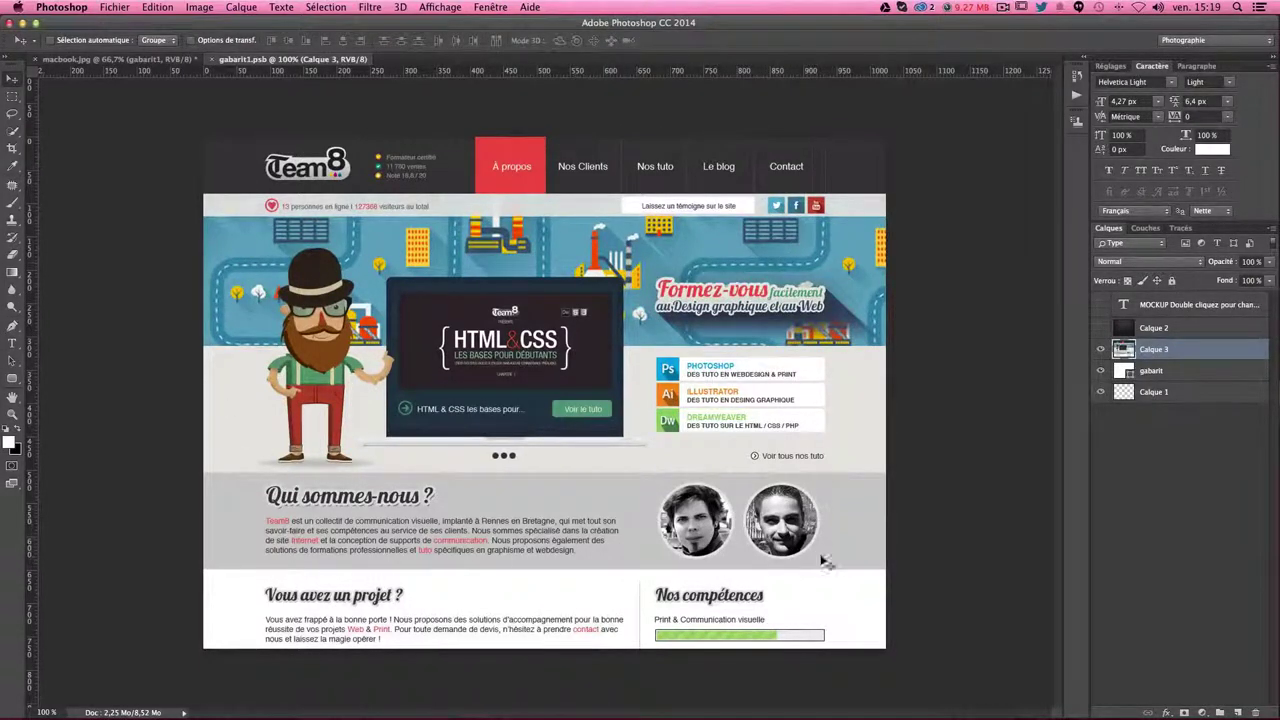
{"action": "left_click_drag", "start_coordinate": [1100, 304], "coordinate": [1100, 327]}
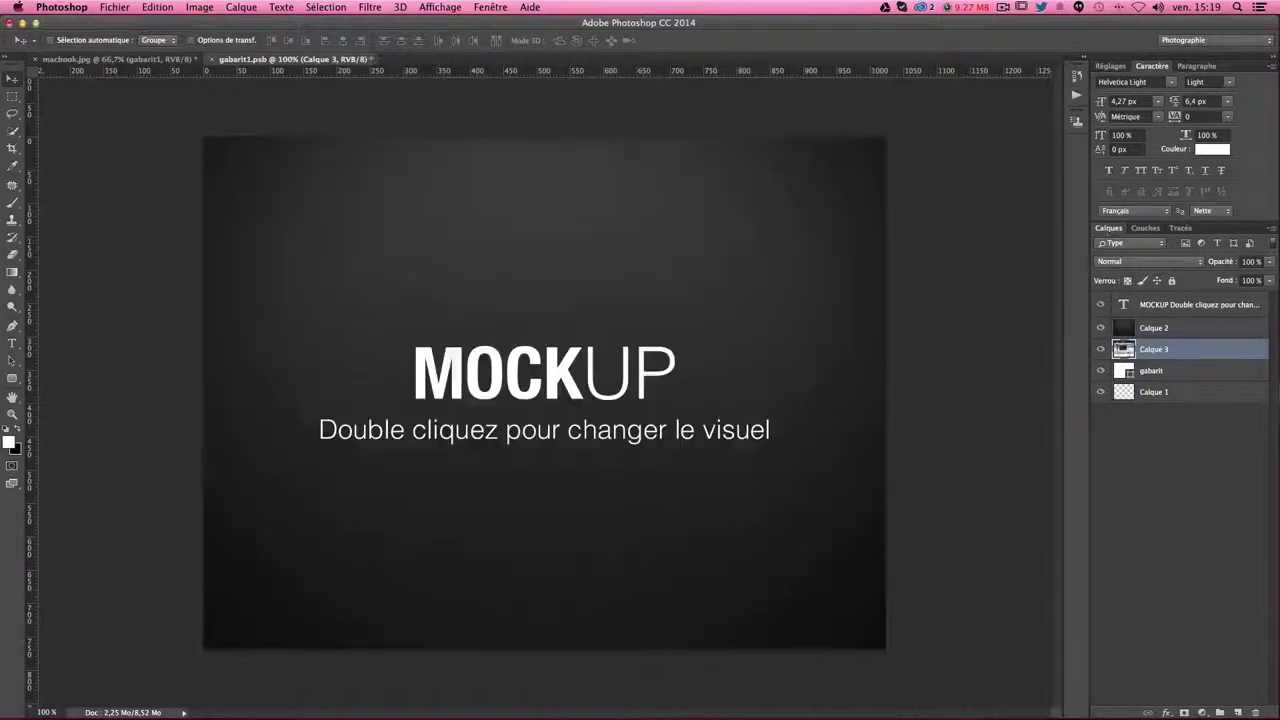
{"action": "key", "text": "ctrl+s"}
{"action": "left_click", "coordinate": [122, 62]}
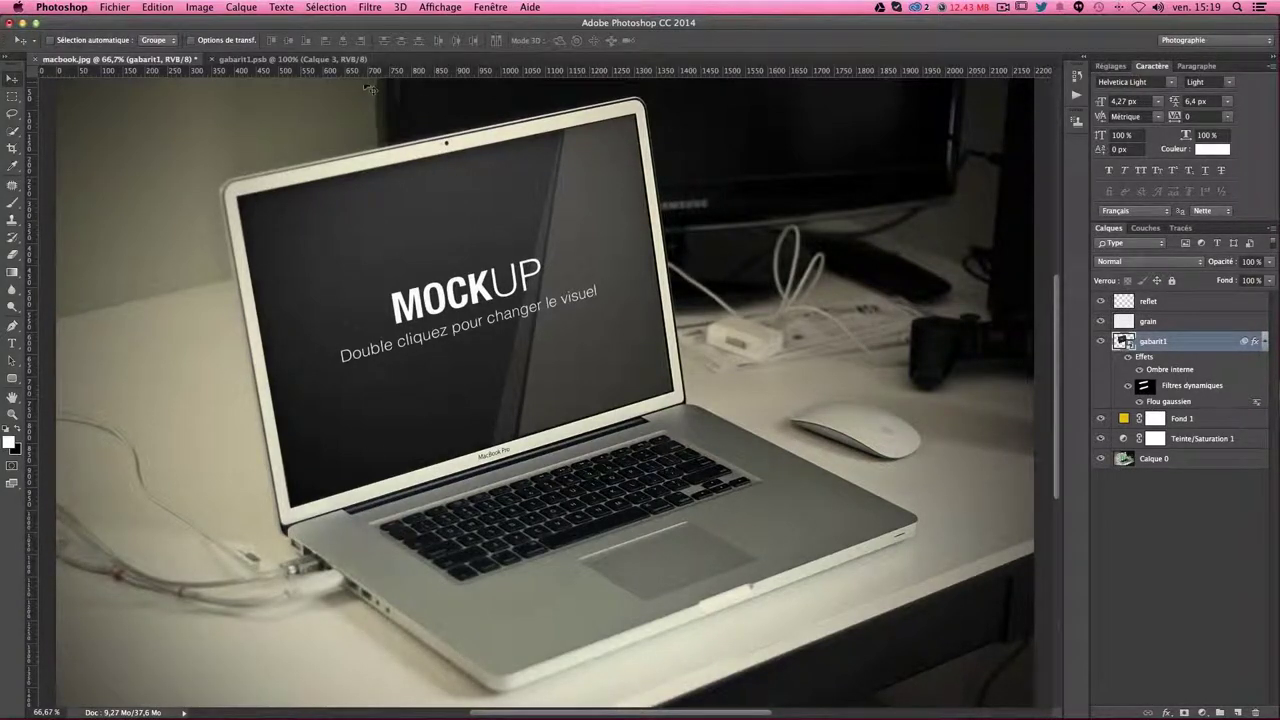
{"action": "left_click", "coordinate": [331, 60]}
{"action": "left_click_drag", "start_coordinate": [1100, 304], "coordinate": [1100, 328]}
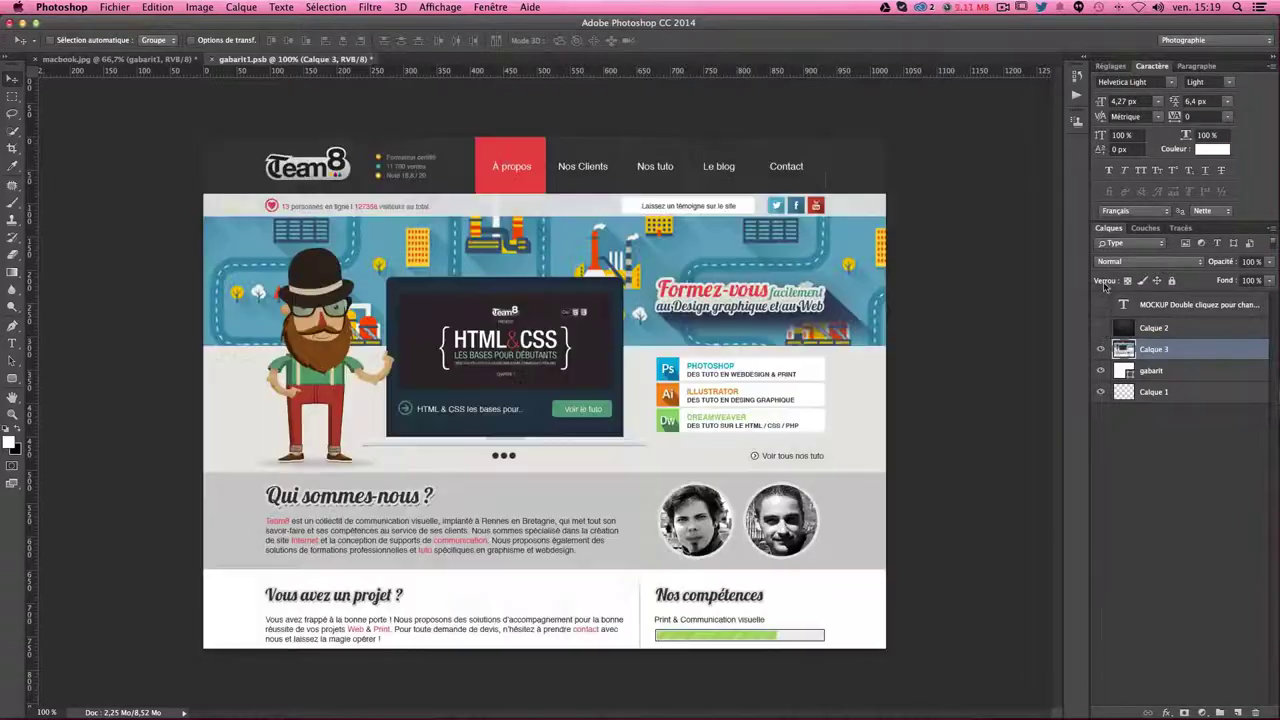
{"action": "left_click", "coordinate": [115, 60]}
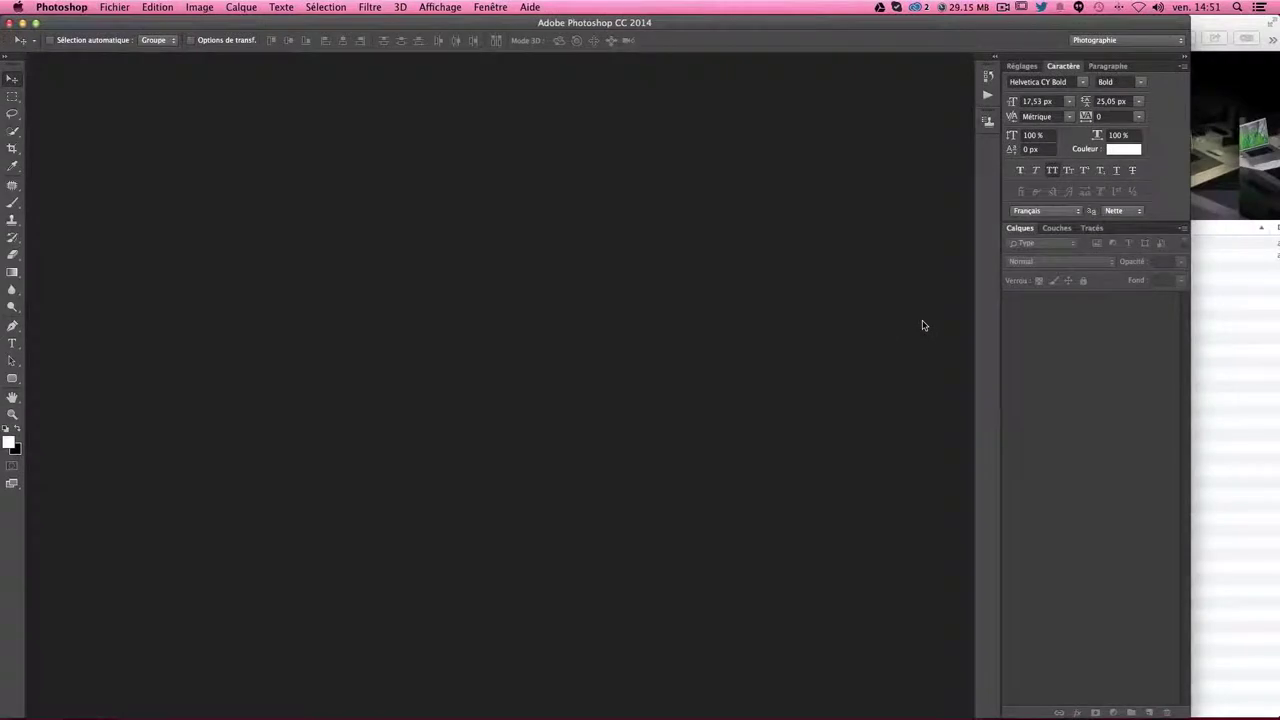
- Preview macbook.jpg and mac.psd in Finder, then open macbook.jpg with Adobe Photoshop CC 2014
{"action": "left_click", "coordinate": [1237, 332]}
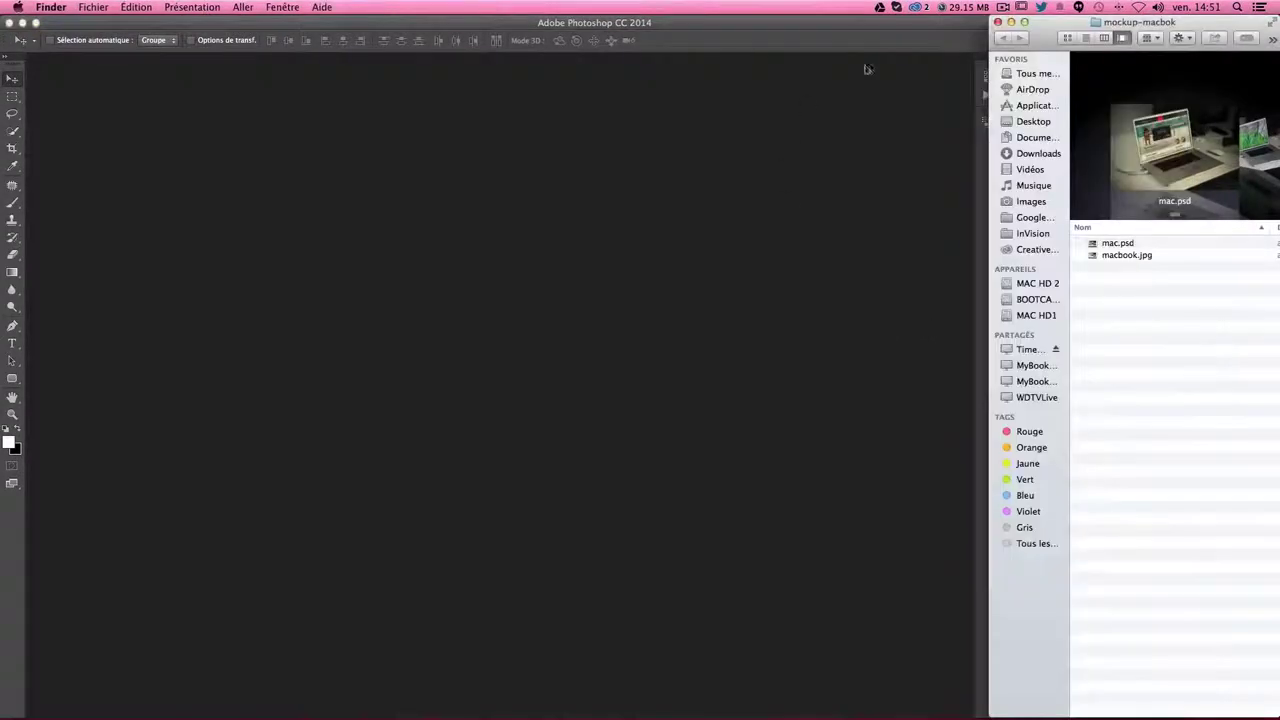
{"action": "left_click", "coordinate": [1120, 256]}
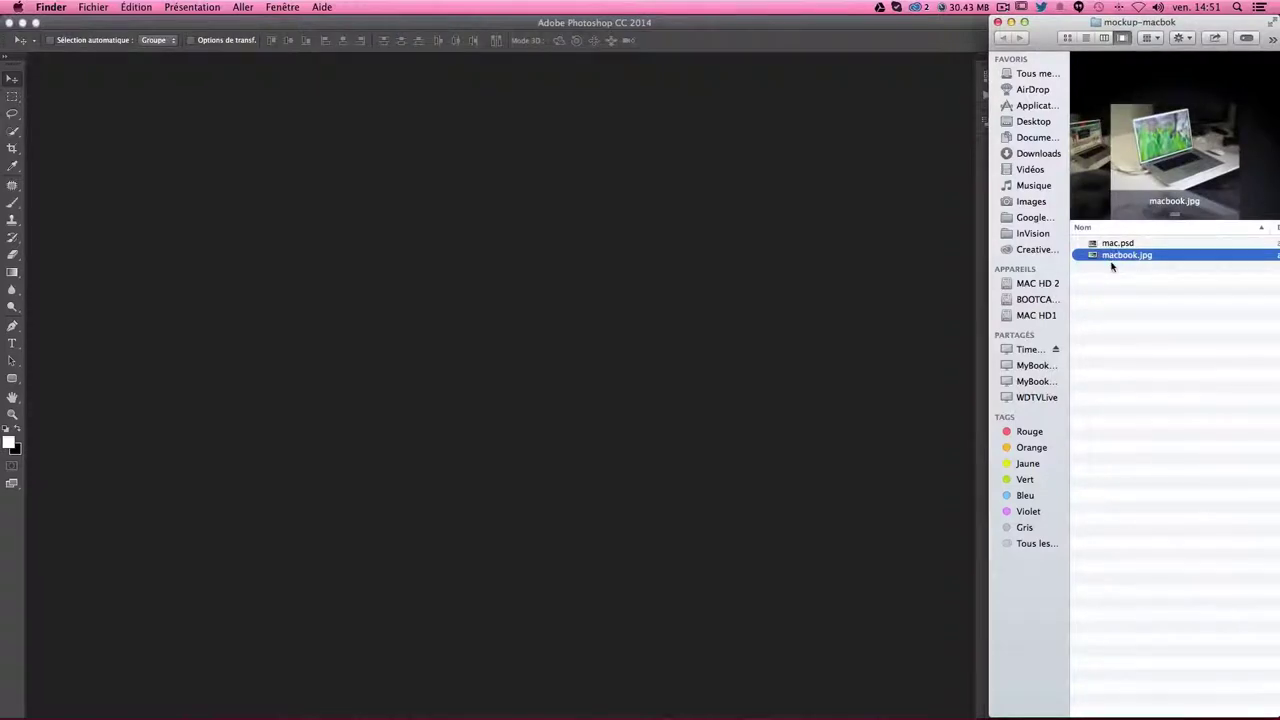
{"action": "left_click", "coordinate": [1115, 246]}
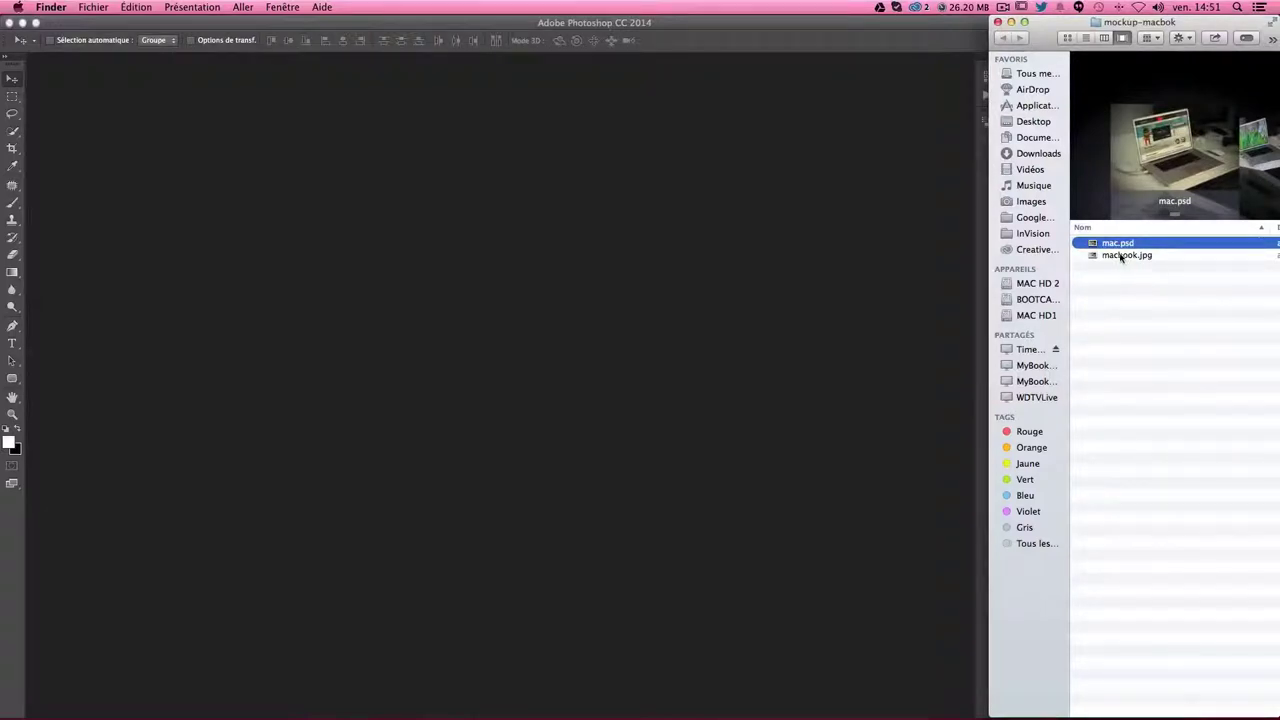
{"action": "left_click", "coordinate": [1153, 288]}
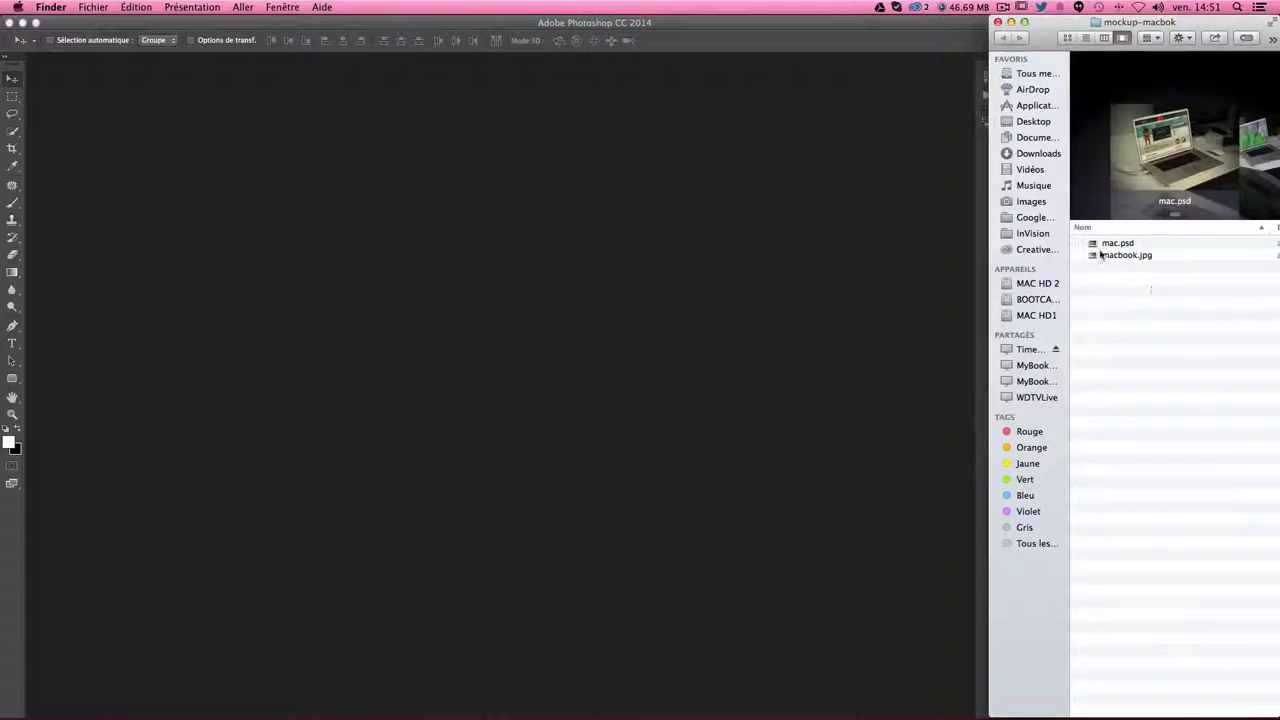
{"action": "left_click", "coordinate": [1119, 255]}
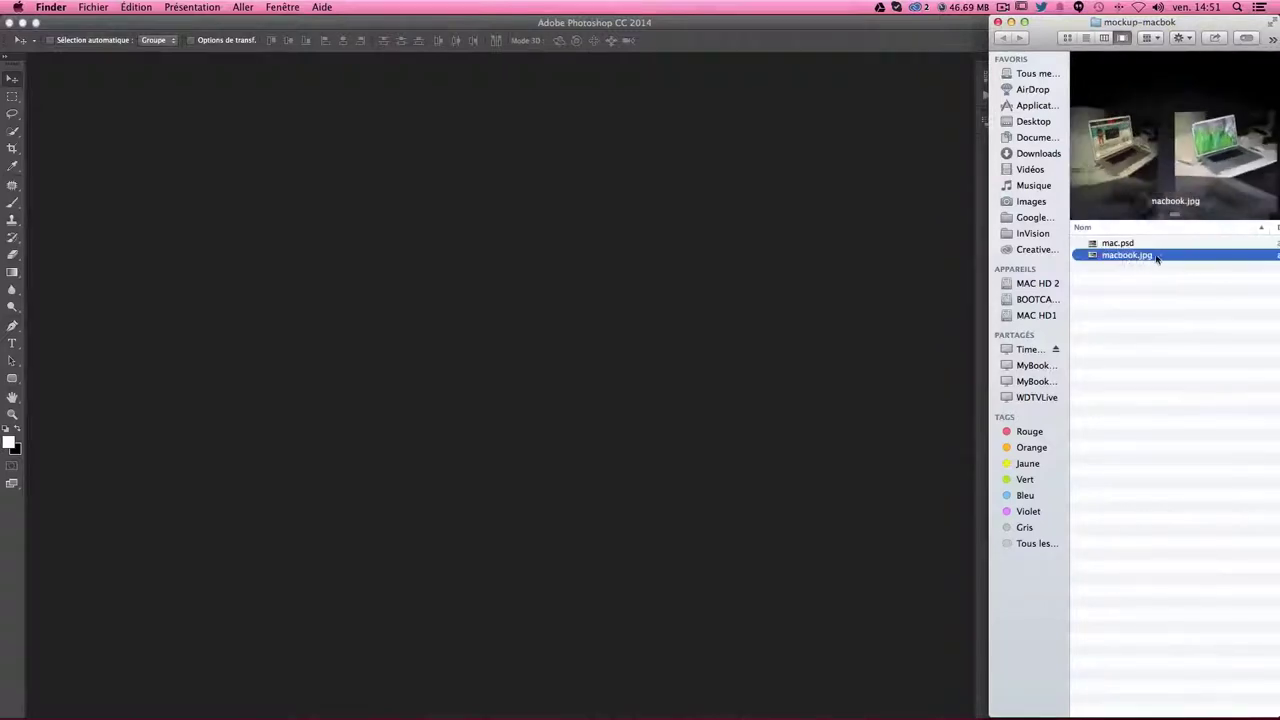
{"action": "right_click", "coordinate": [1118, 256]}
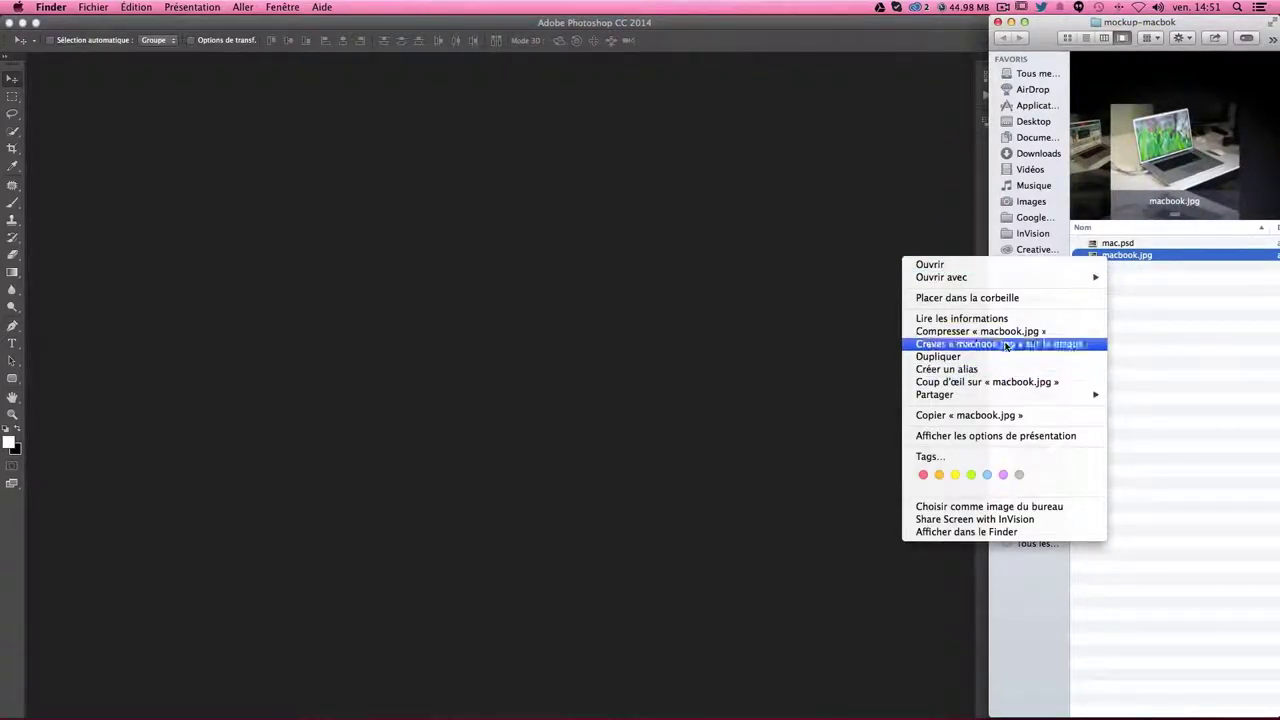
{"action": "mouse_move", "coordinate": [942, 277]}
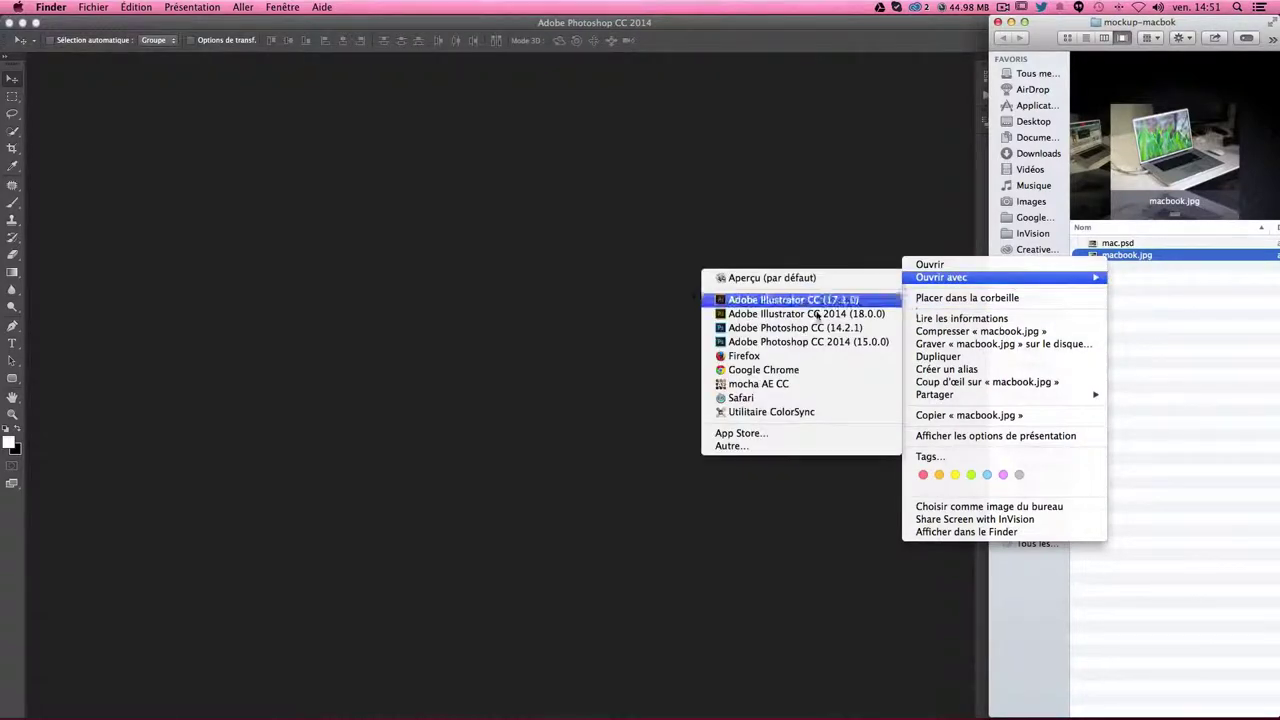
{"action": "left_click", "coordinate": [840, 341]}
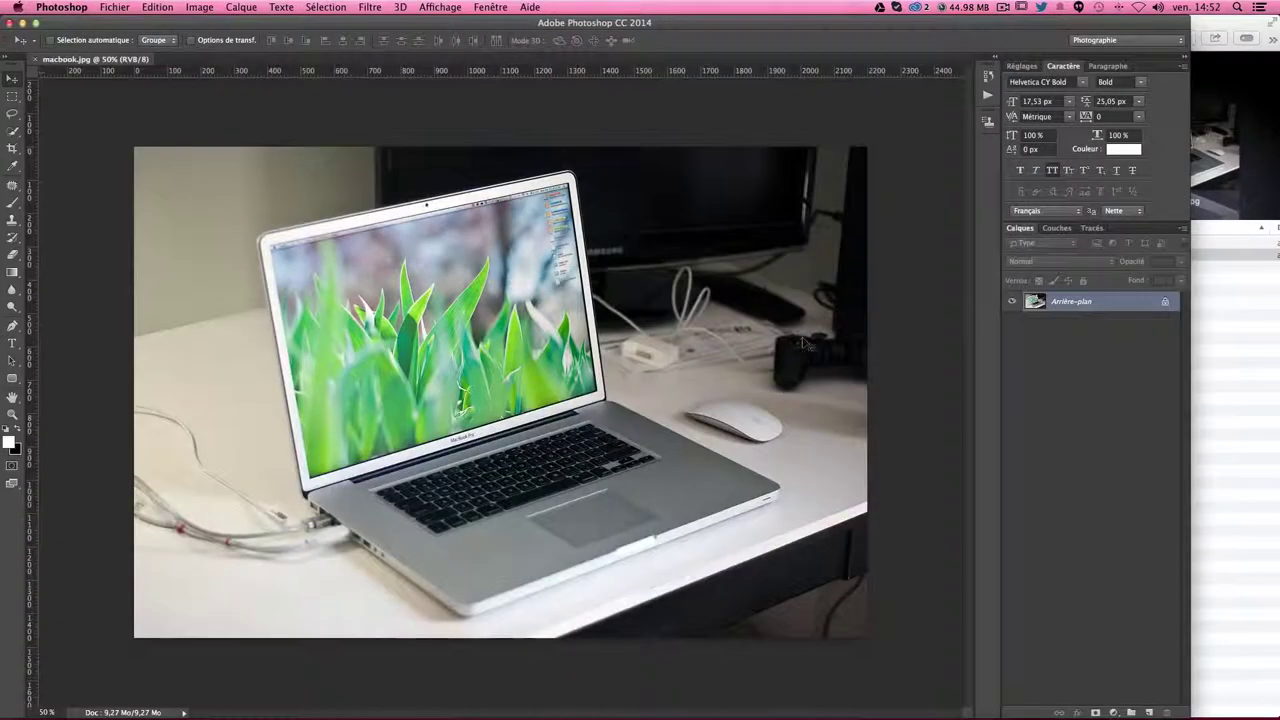
- Zoom the photo, widen Photoshop's window to the screen's right edge, and show the new fill/adjustment layer list
{"action": "key", "text": "ctrl+plus"}
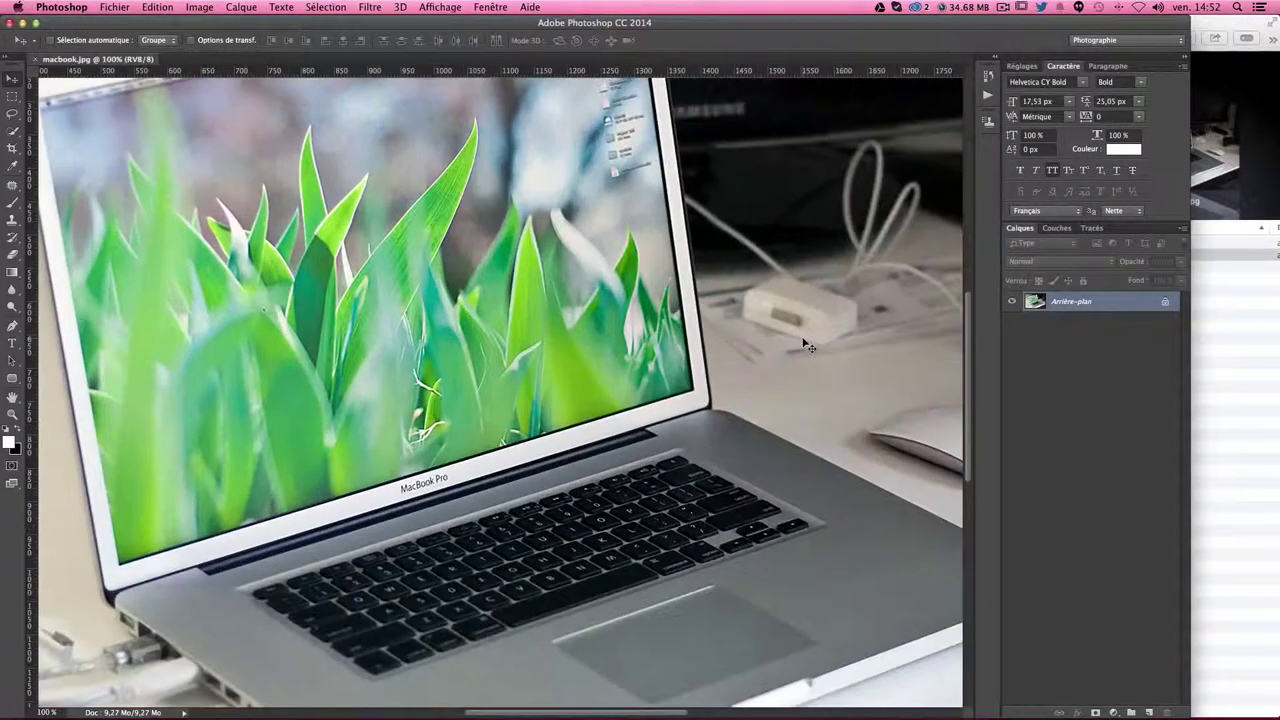
{"action": "scroll", "coordinate": [808, 346], "scroll_direction": "up", "scroll_amount": 5}
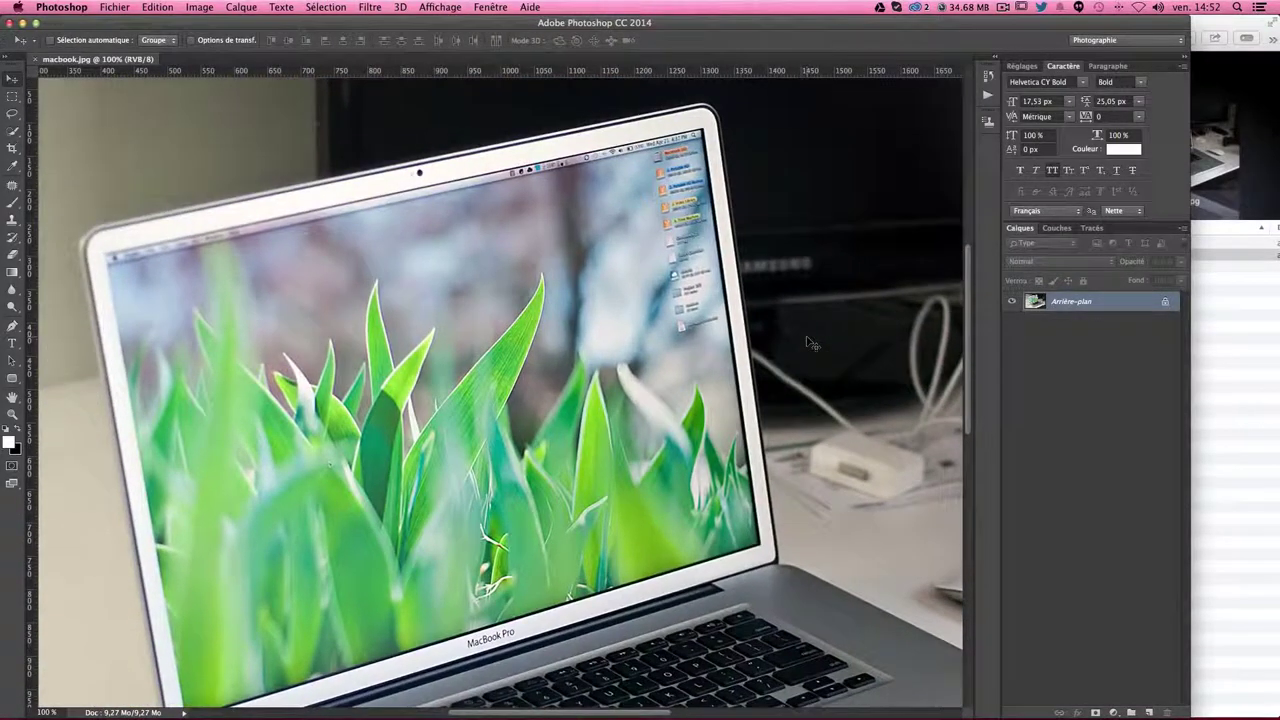
{"action": "left_click_drag", "start_coordinate": [1193, 286], "coordinate": [1278, 286]}
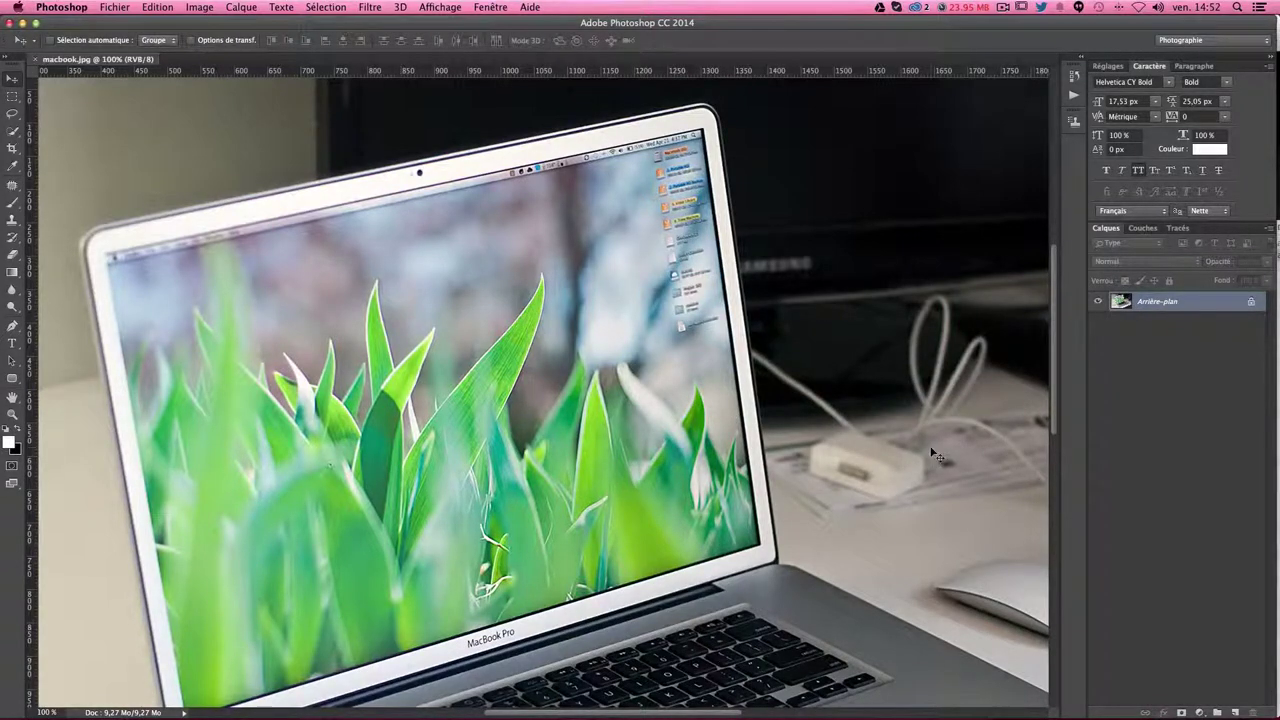
{"action": "scroll", "coordinate": [929, 445], "scroll_direction": "down", "scroll_amount": 1}
{"action": "scroll", "coordinate": [929, 452], "scroll_direction": "down", "scroll_amount": 3}
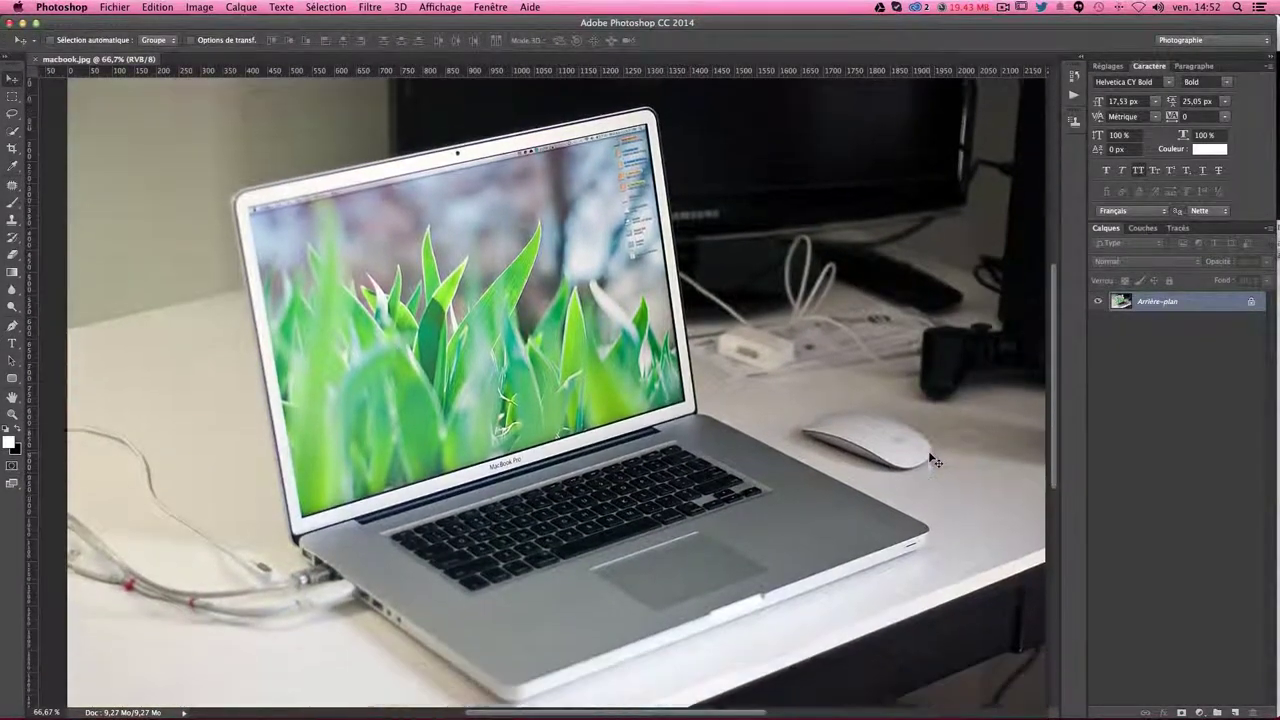
{"action": "scroll", "coordinate": [933, 456], "scroll_direction": "right", "scroll_amount": 2}
{"action": "scroll", "coordinate": [933, 459], "scroll_direction": "up", "scroll_amount": 1}
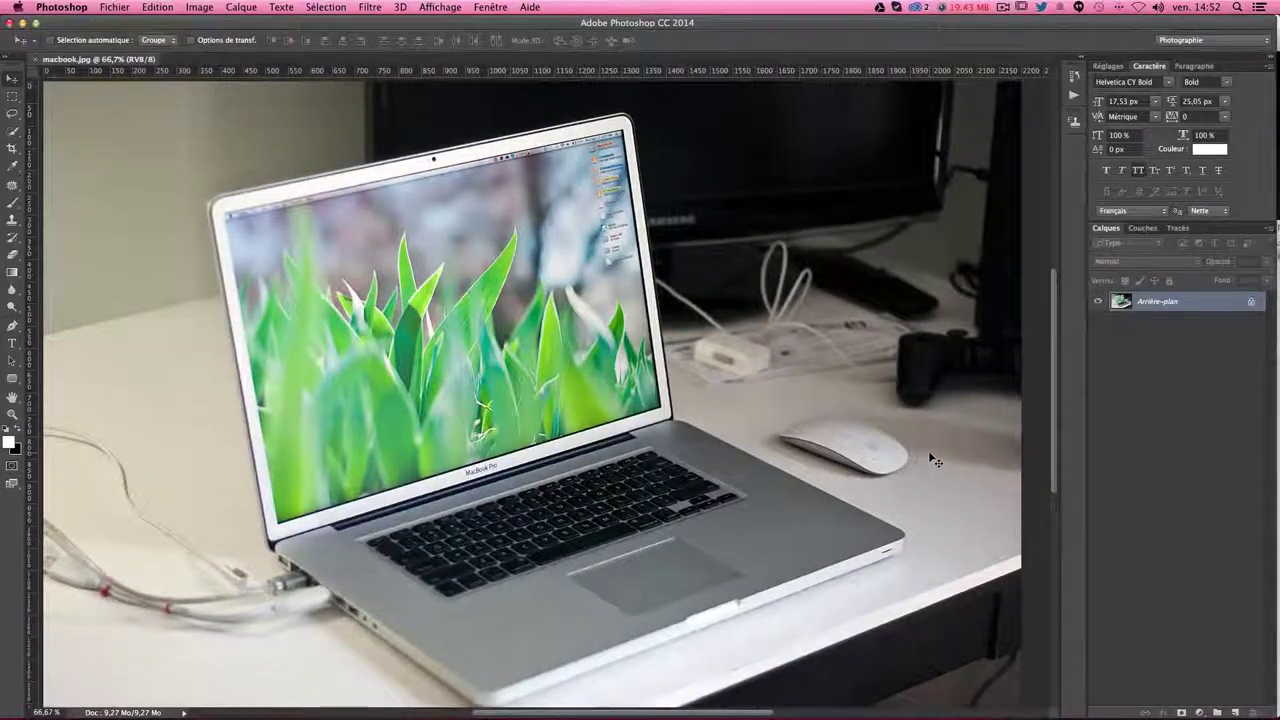
{"action": "scroll", "coordinate": [933, 459], "scroll_direction": "left", "scroll_amount": 2}
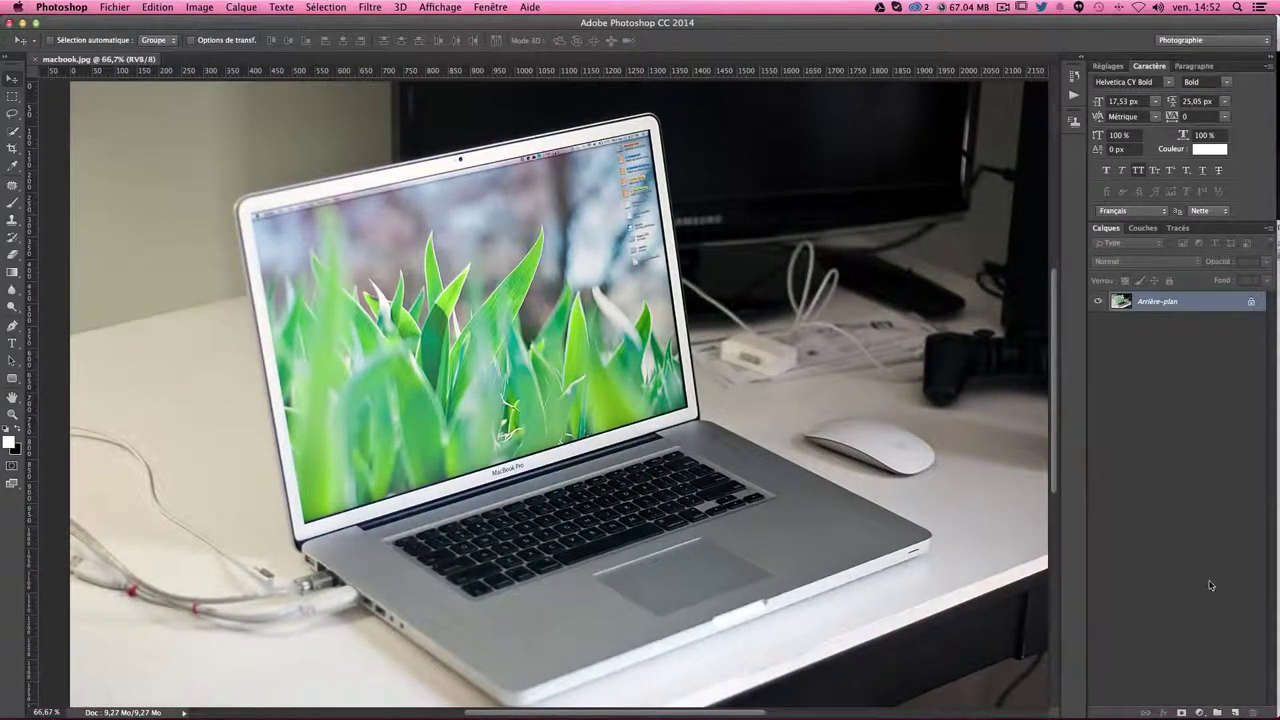
{"action": "left_click", "coordinate": [1200, 712]}
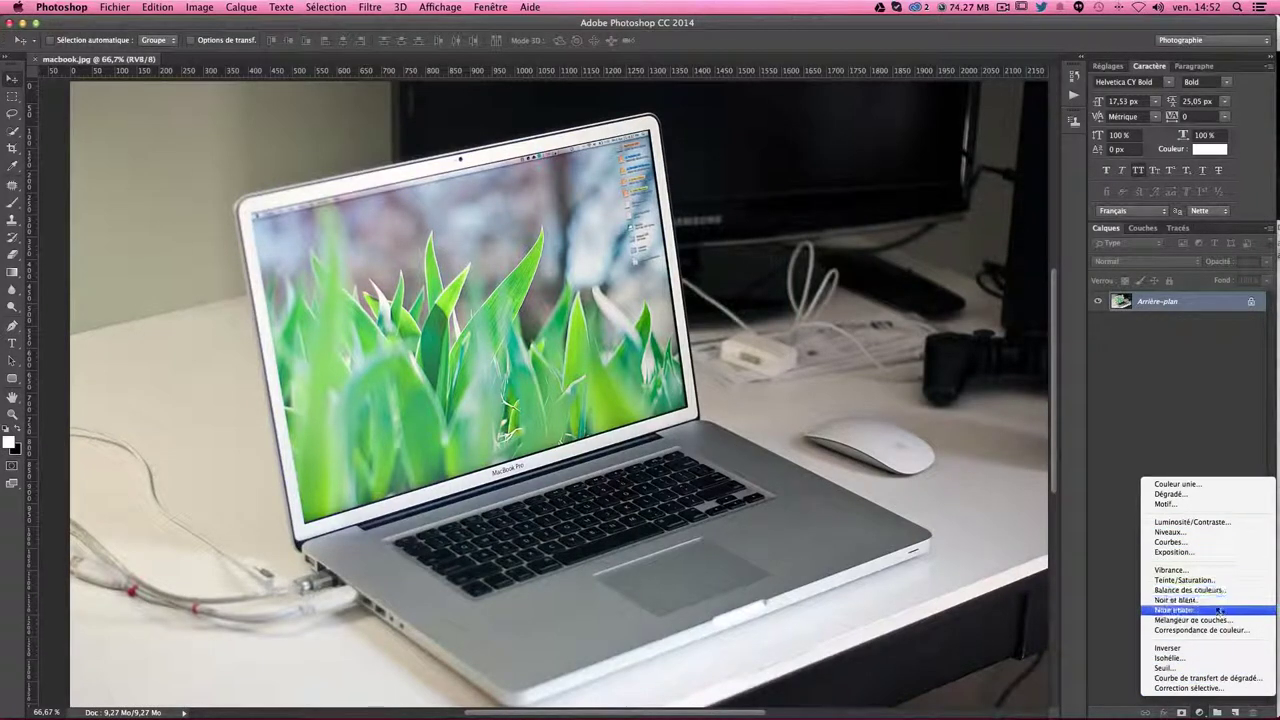
- Add a Teinte/Saturation adjustment layer with saturation lowered to -39
{"action": "left_click", "coordinate": [1215, 581]}
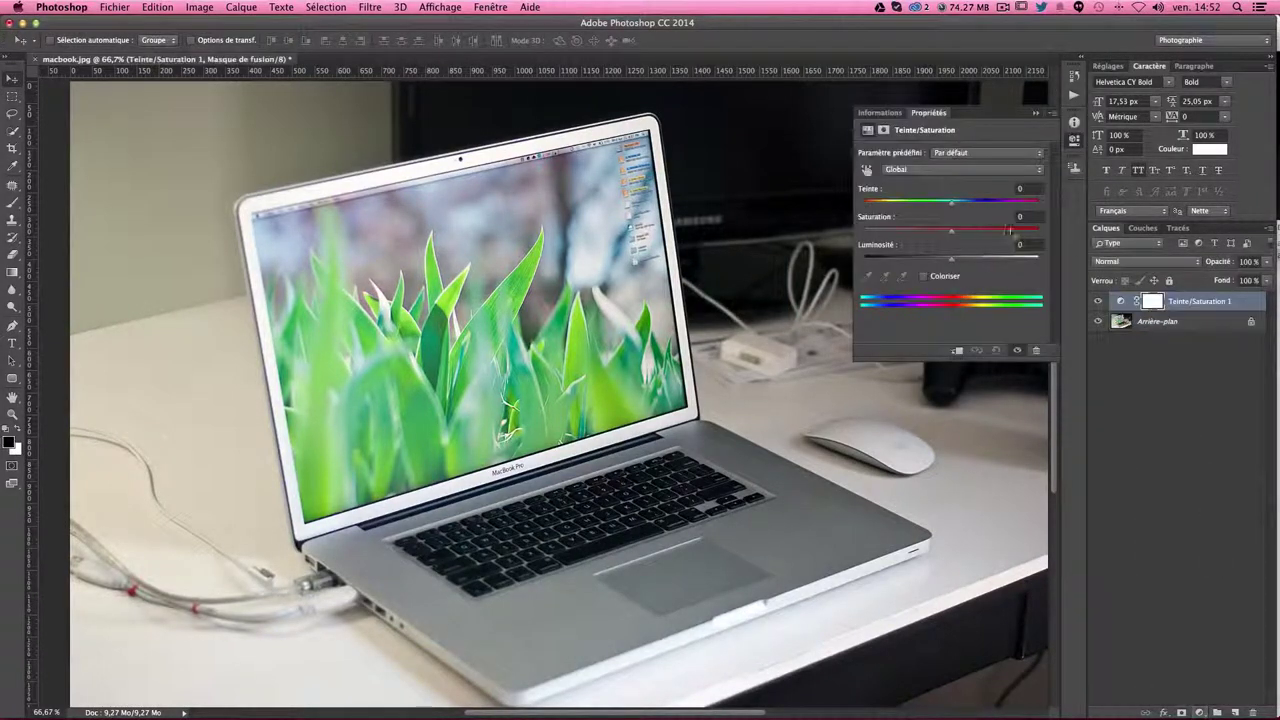
{"action": "left_click_drag", "start_coordinate": [951, 229], "coordinate": [918, 235]}
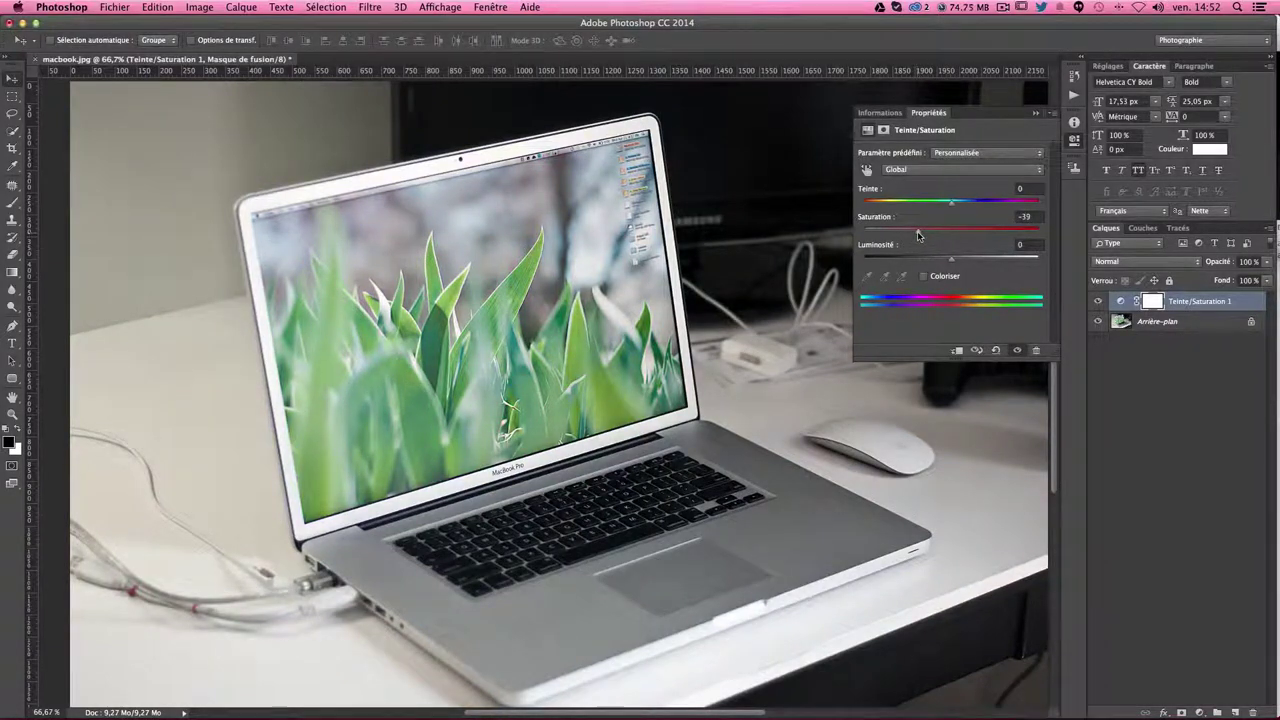
{"action": "left_click", "coordinate": [1172, 392]}
{"action": "left_click", "coordinate": [1213, 304]}
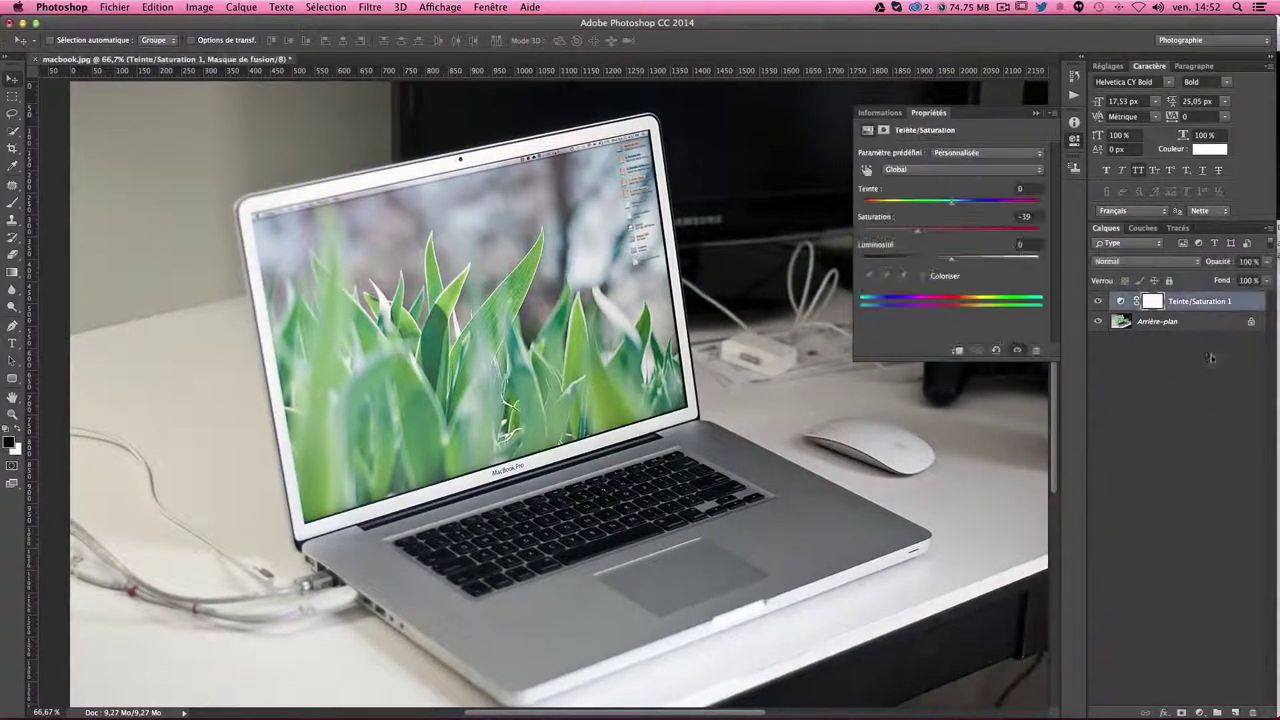
- Add a solid colour fill layer in a strong yellow, hue 48
{"action": "left_click", "coordinate": [1184, 712]}
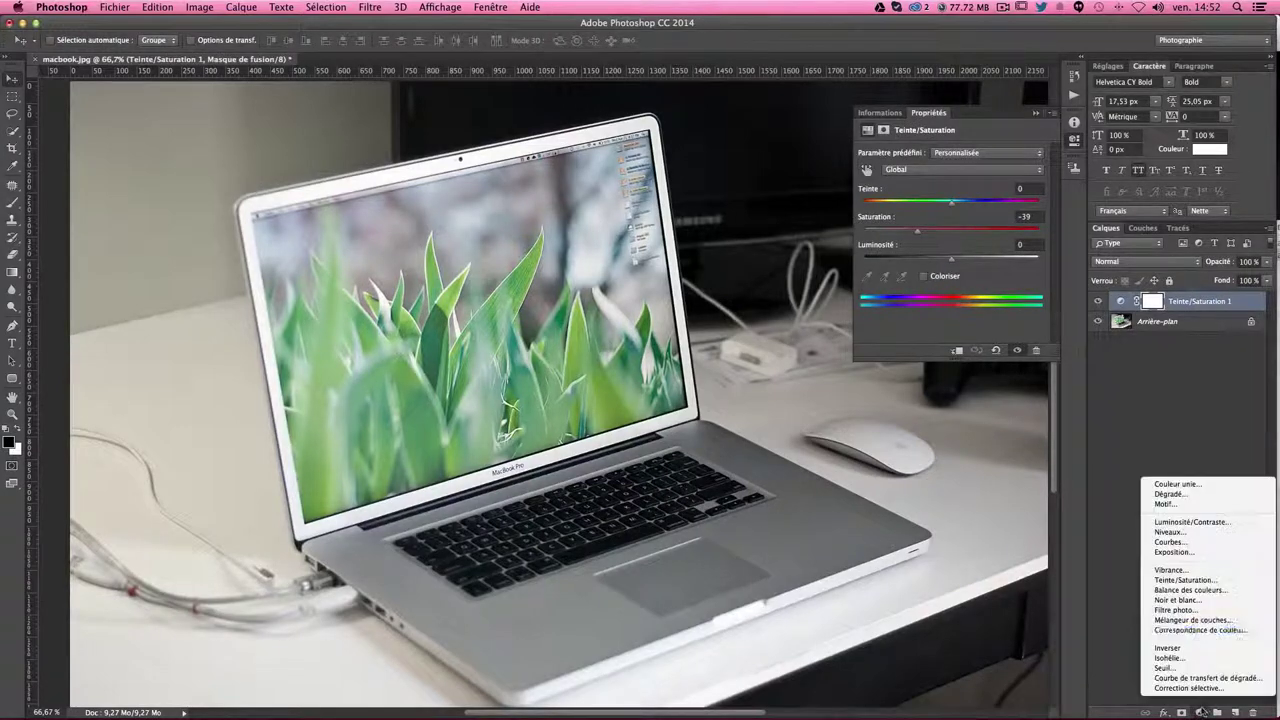
{"action": "left_click", "coordinate": [1200, 486]}
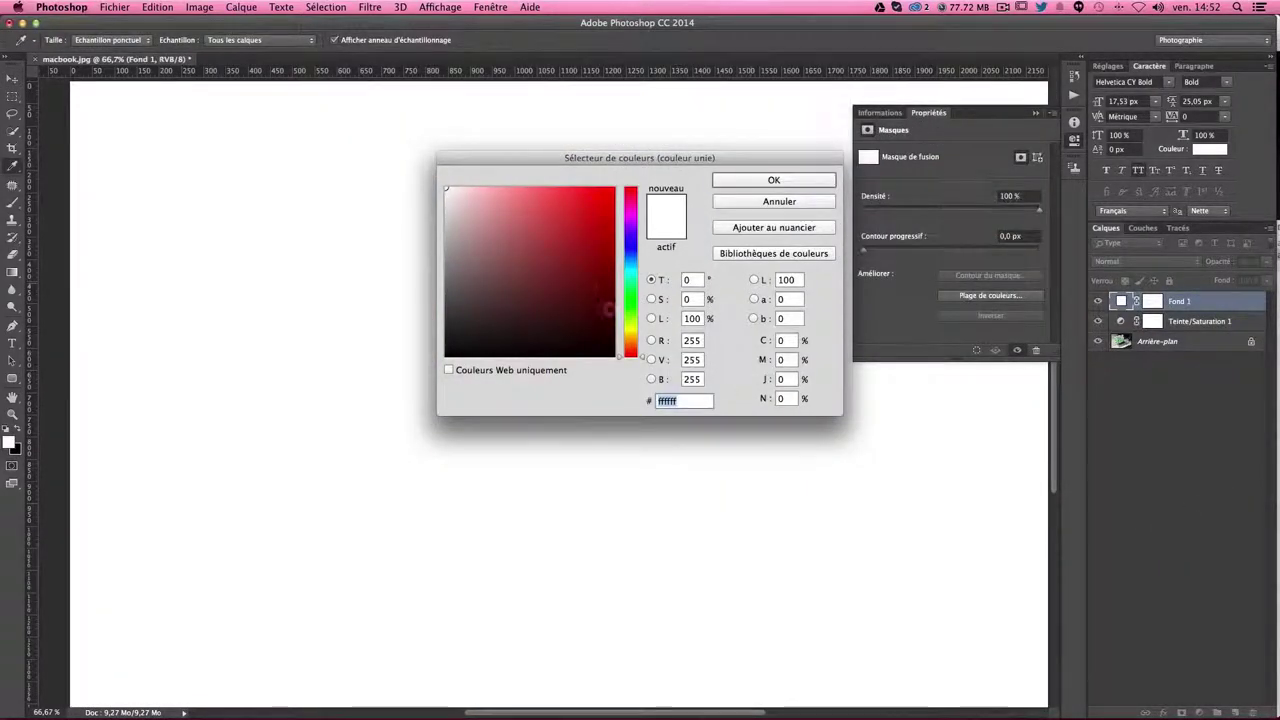
{"action": "left_click", "coordinate": [630, 334]}
{"action": "left_click_drag", "start_coordinate": [580, 206], "coordinate": [581, 201]}
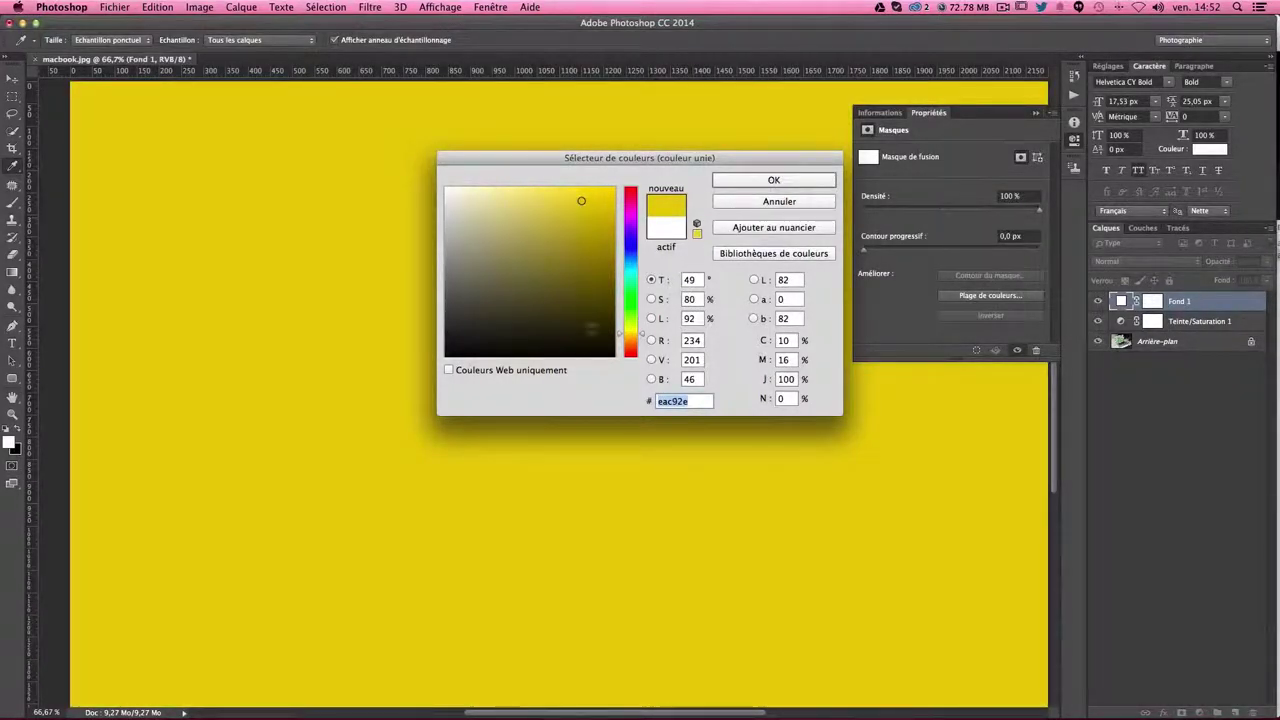
{"action": "left_click", "coordinate": [641, 337]}
{"action": "left_click", "coordinate": [760, 179]}
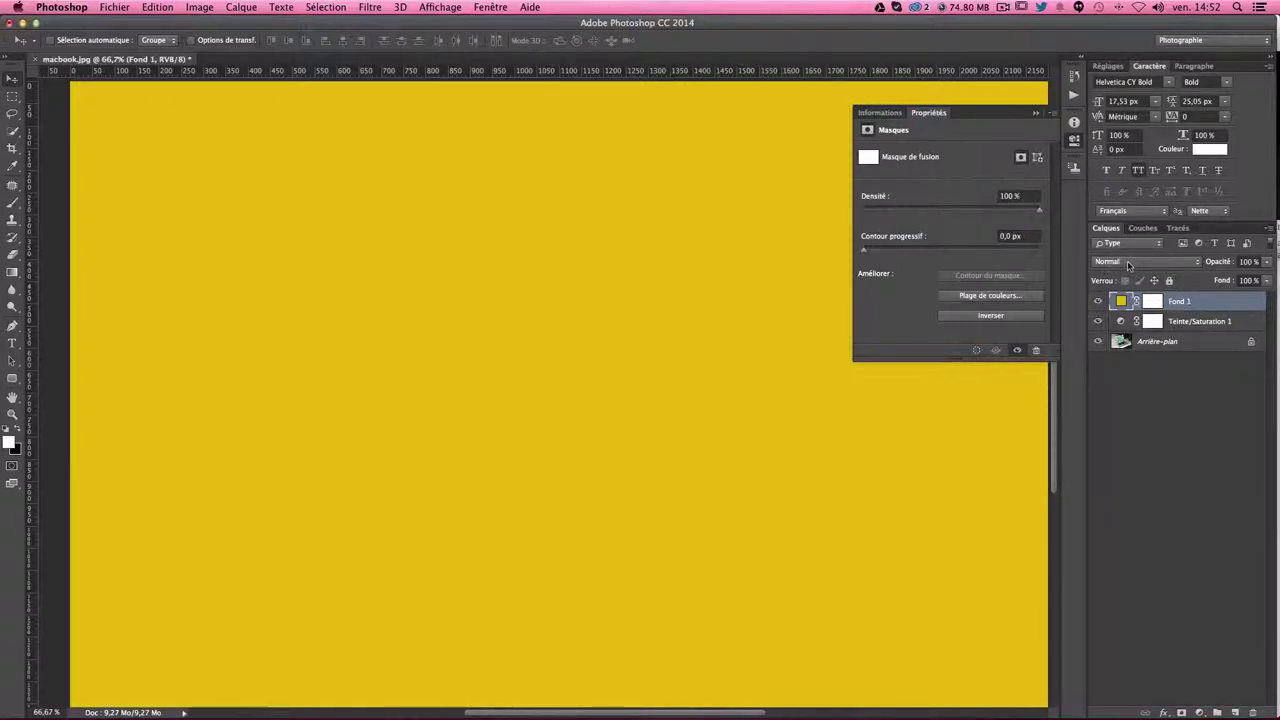
- Blend the yellow Fond 1 fill in Produit mode at 15% opacity
{"action": "left_click", "coordinate": [1128, 262]}
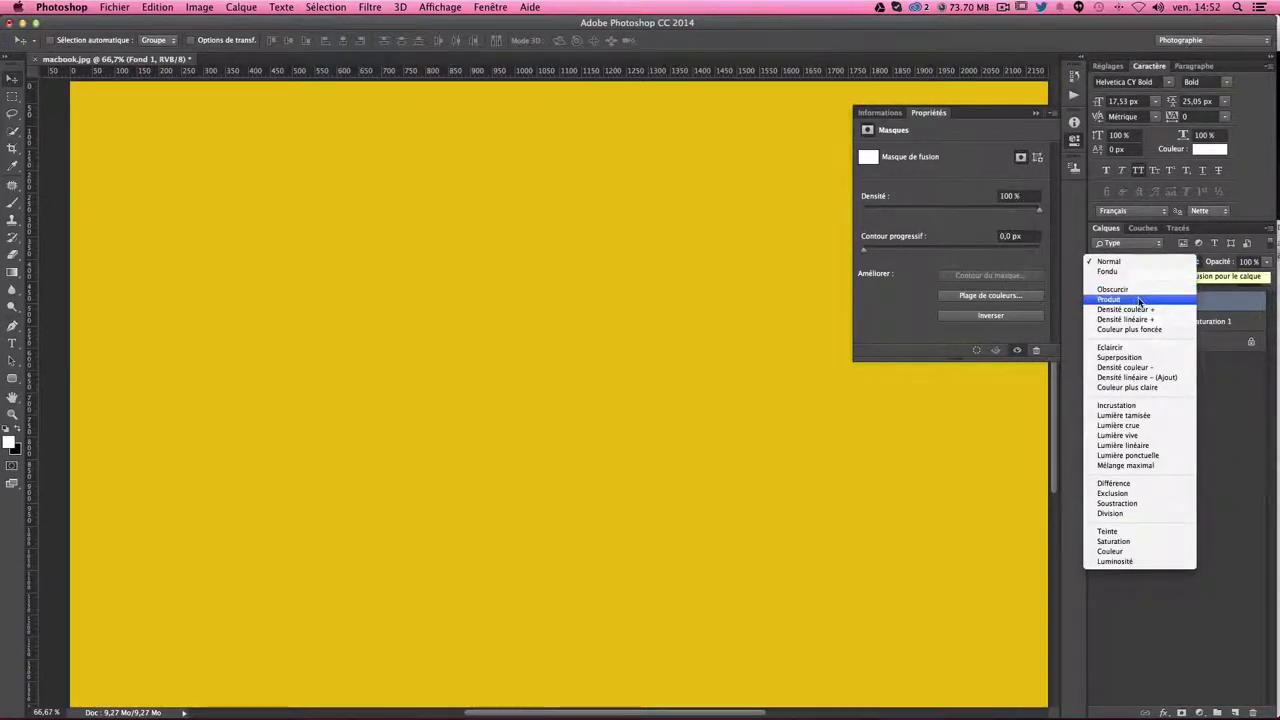
{"action": "left_click", "coordinate": [1135, 299]}
{"action": "left_click", "coordinate": [1249, 261]}
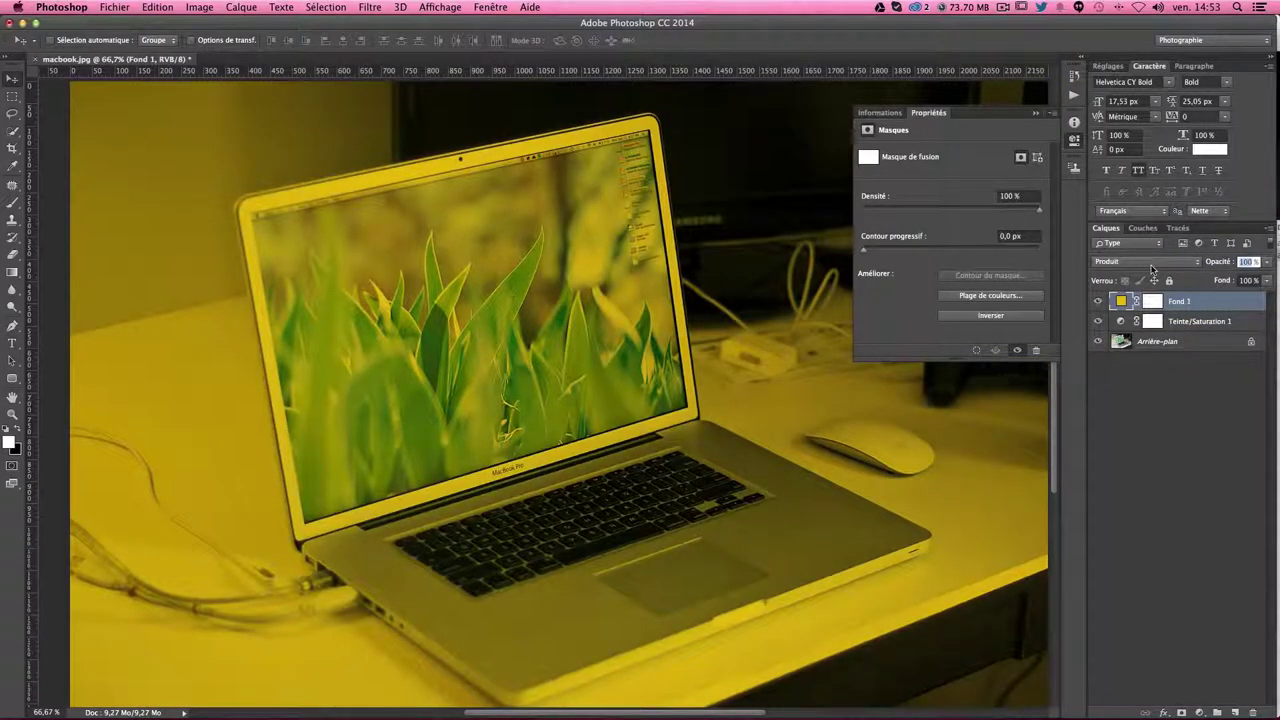
{"action": "type", "text": "15"}
{"action": "key", "text": "Return"}
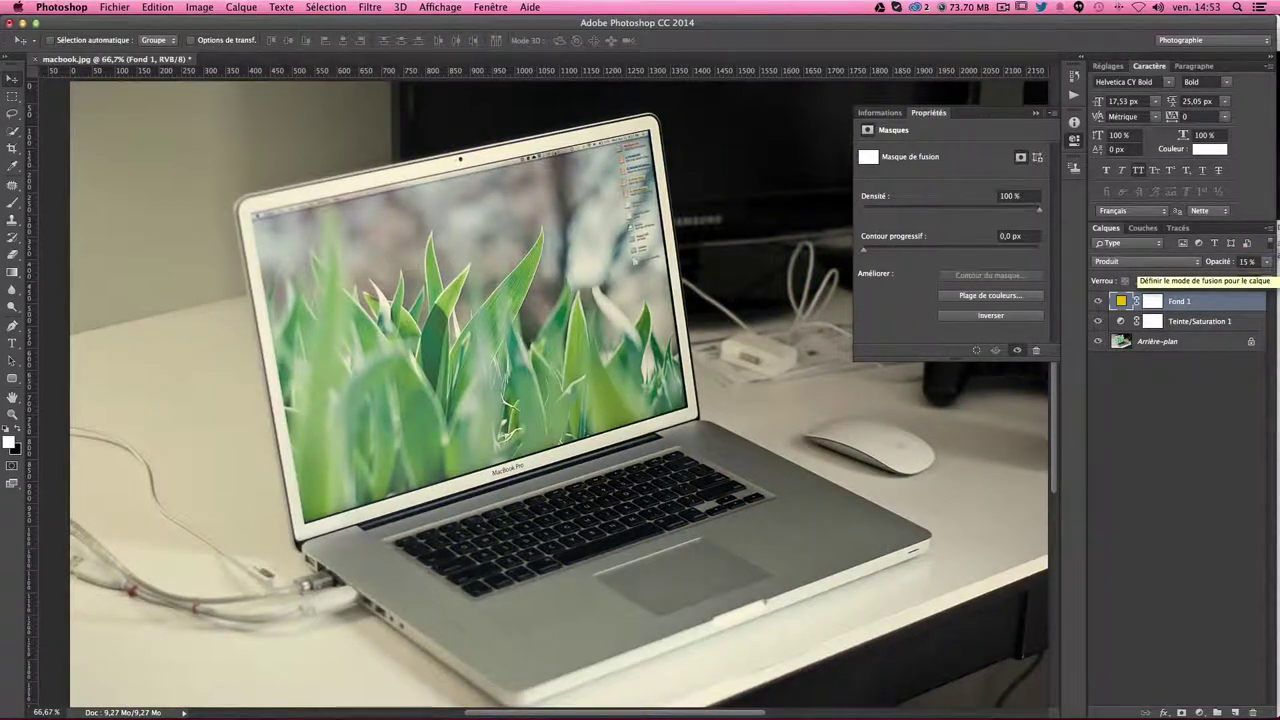
- Toggle the yellow tint on and off to compare, then add an empty Calque 1 layer
{"action": "left_click", "coordinate": [1097, 301]}
{"action": "left_click", "coordinate": [1097, 301]}
{"action": "left_click", "coordinate": [1097, 301]}
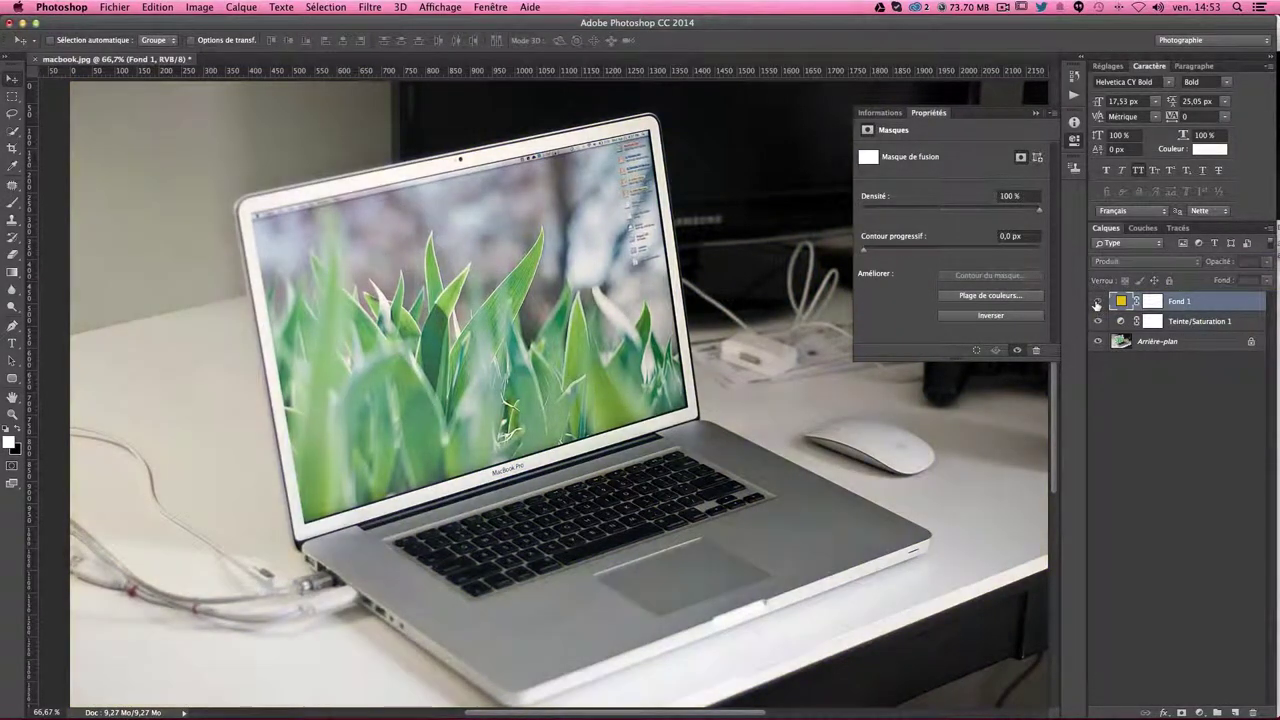
{"action": "left_click", "coordinate": [1097, 301]}
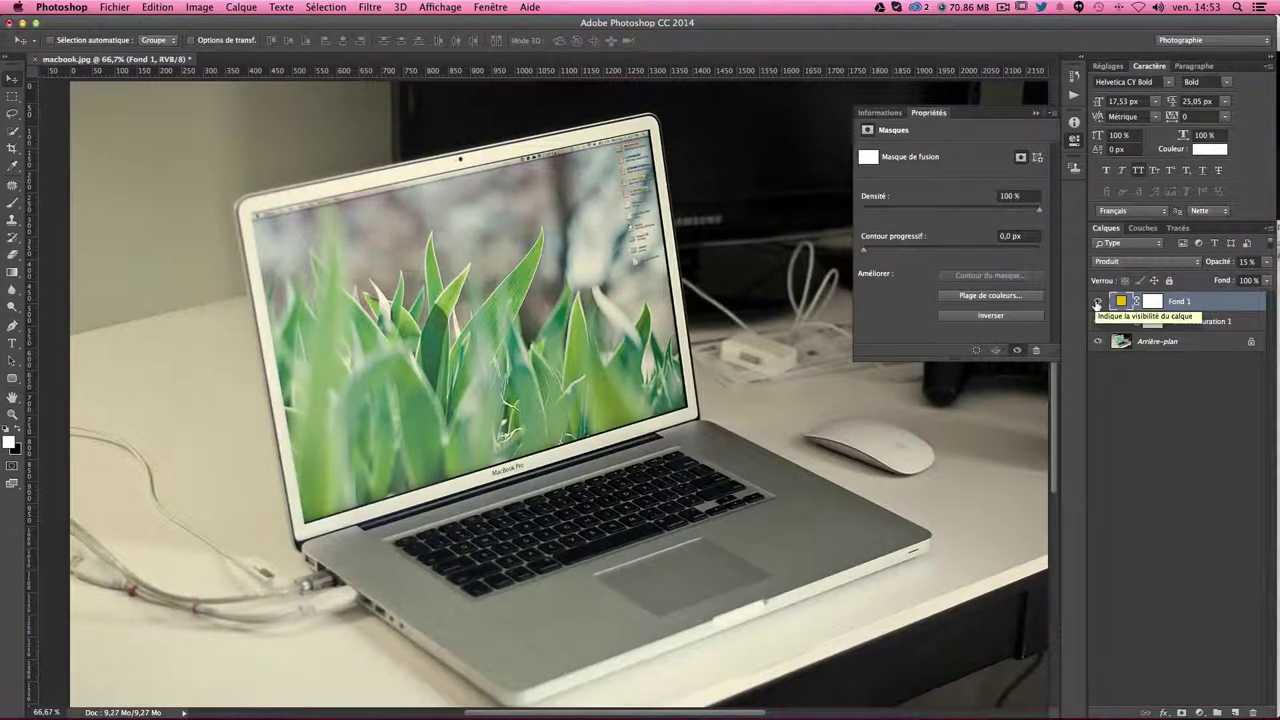
{"action": "left_click", "coordinate": [1097, 301]}
{"action": "left_click", "coordinate": [1097, 301]}
{"action": "left_click", "coordinate": [1233, 461]}
{"action": "left_click", "coordinate": [1233, 711]}
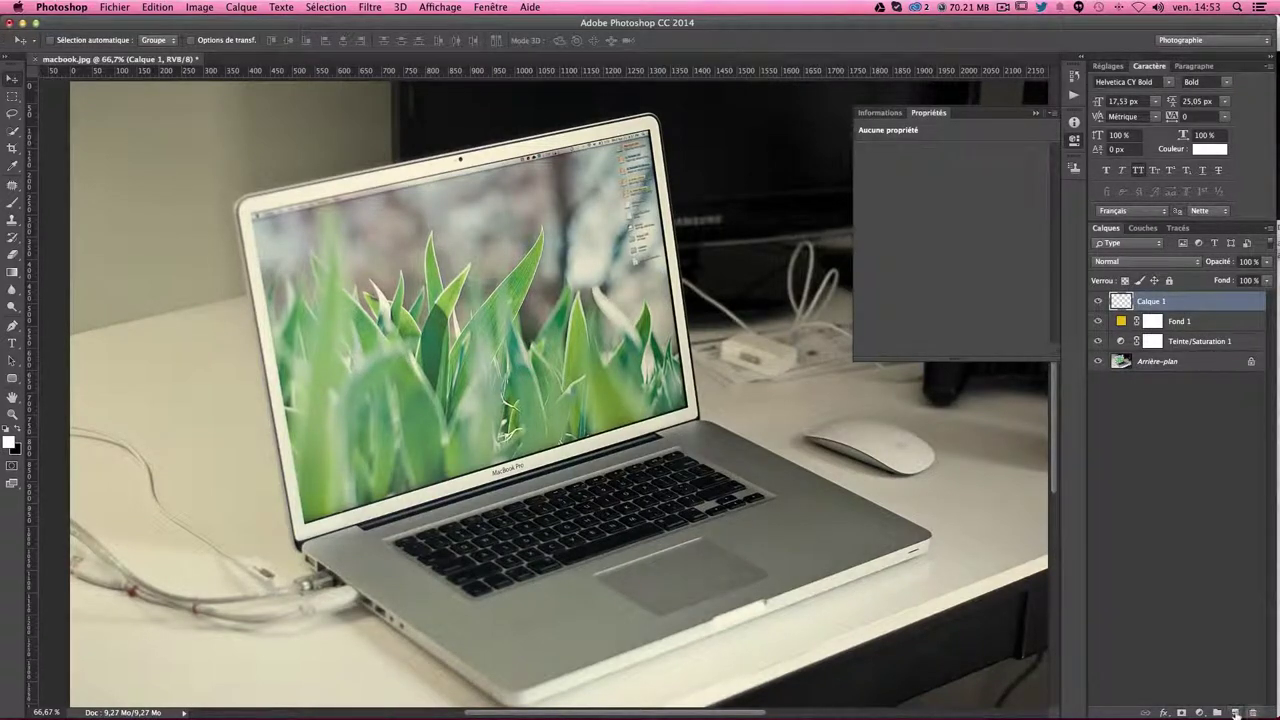
- Delete Calque 1 and create a new layer named gabarit
{"action": "left_click", "coordinate": [1253, 712]}
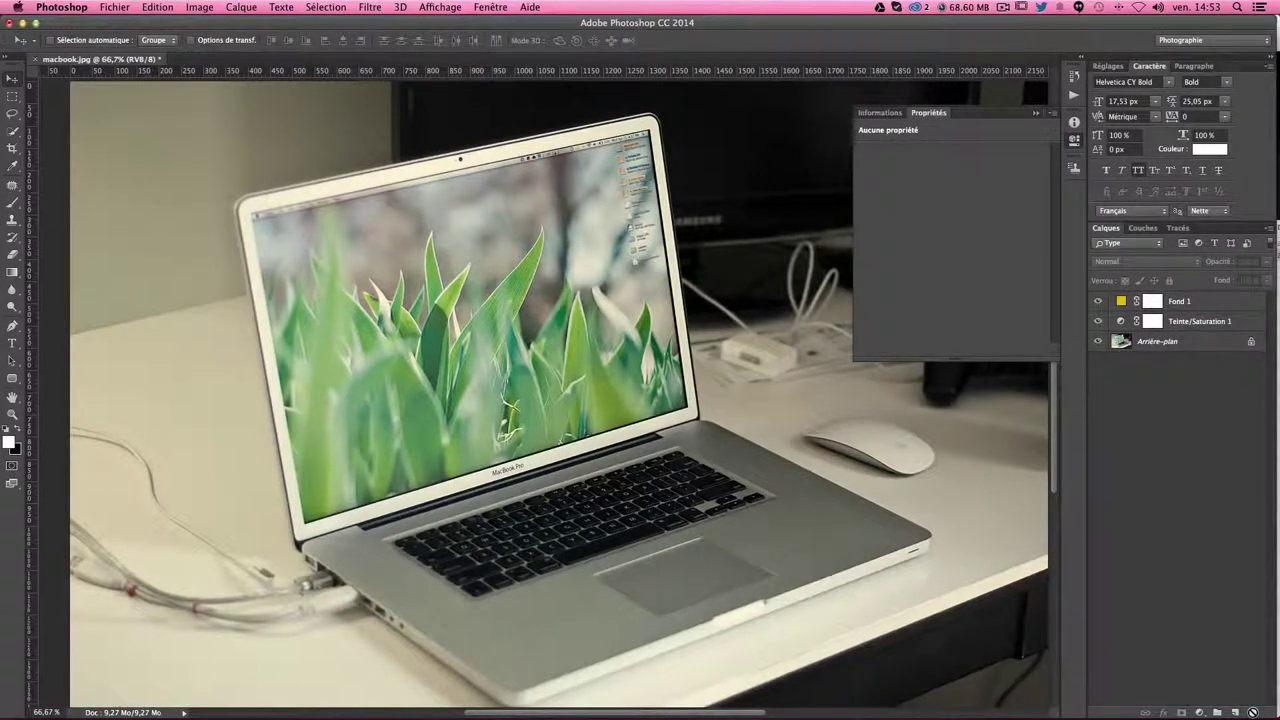
{"action": "key", "text": "ctrl+shift+n"}
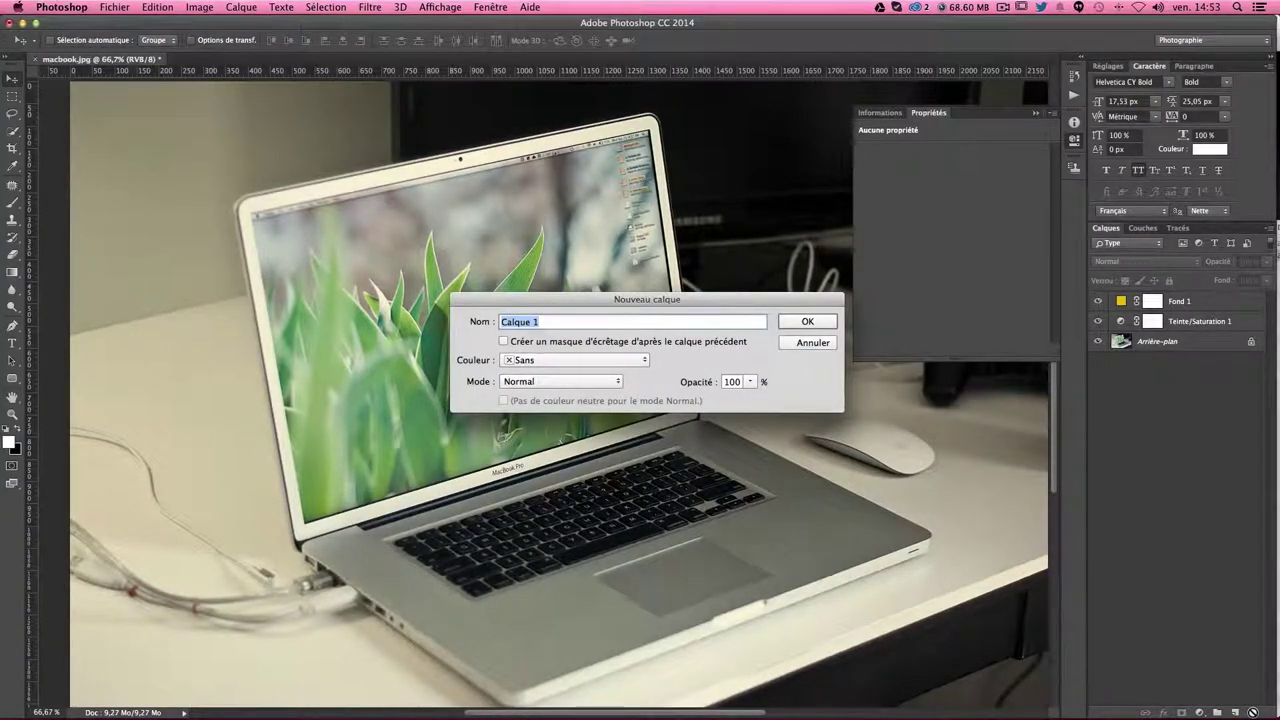
{"action": "type", "text": "g"}
{"action": "type", "text": "abarit"}
{"action": "key", "text": "Return"}
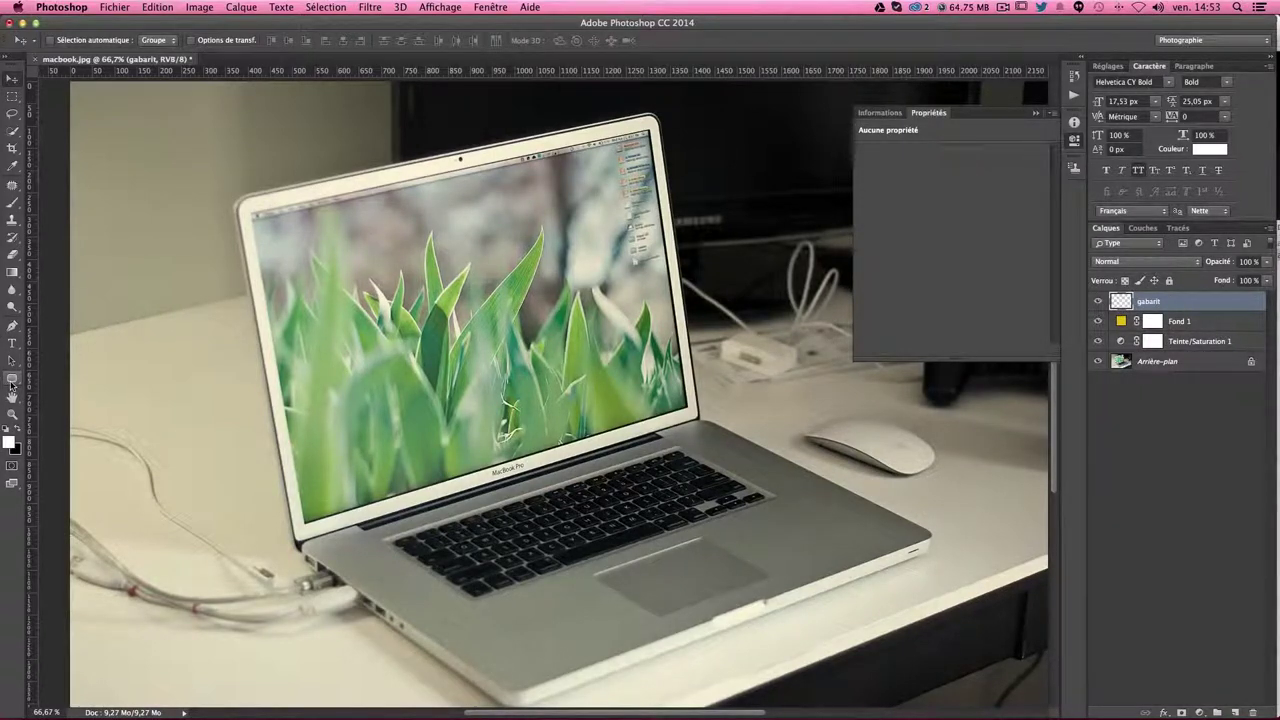
- Pick the Rounded Rectangle tool and bring up its exact-size creation settings
{"action": "left_click_drag", "start_coordinate": [12, 385], "coordinate": [79, 387]}
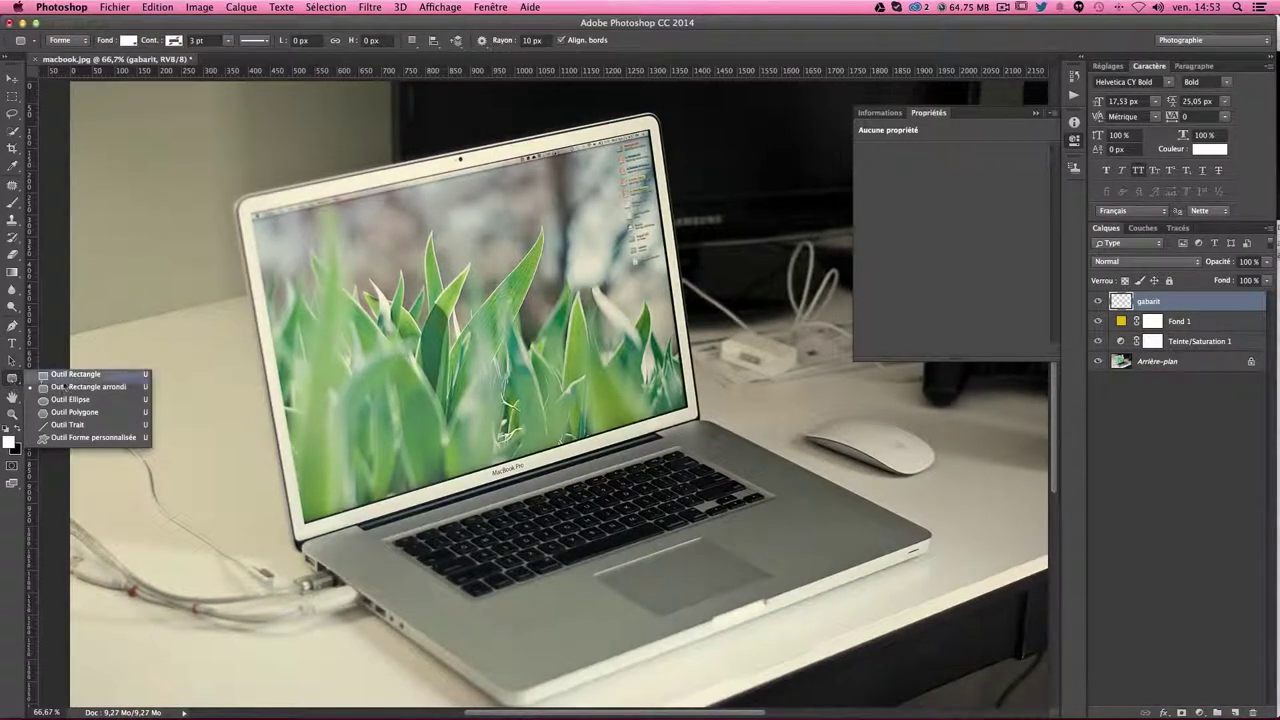
{"action": "left_click", "coordinate": [79, 387]}
{"action": "left_click", "coordinate": [418, 300]}
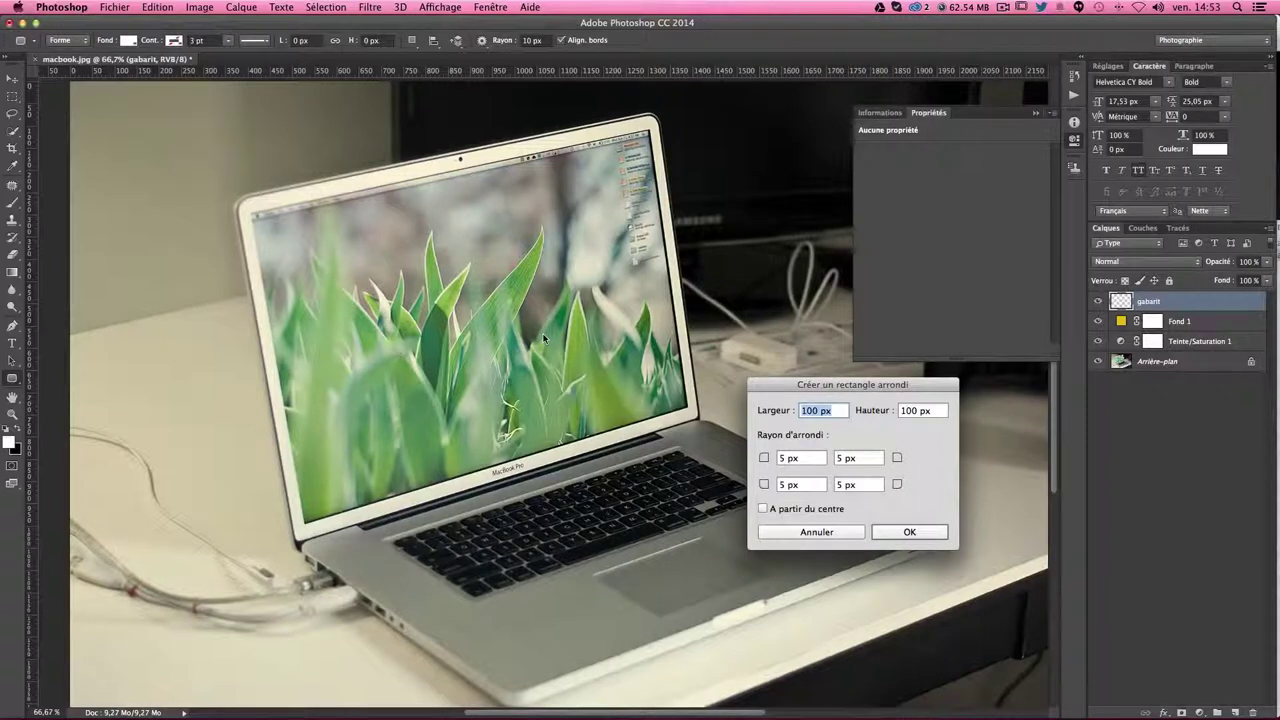
- Enter 1024 px width, 768 px height and 3 px for every corner radius, then create it
{"action": "type", "text": "1"}
{"action": "type", "text": "0214"}
{"action": "key", "text": "Tab"}
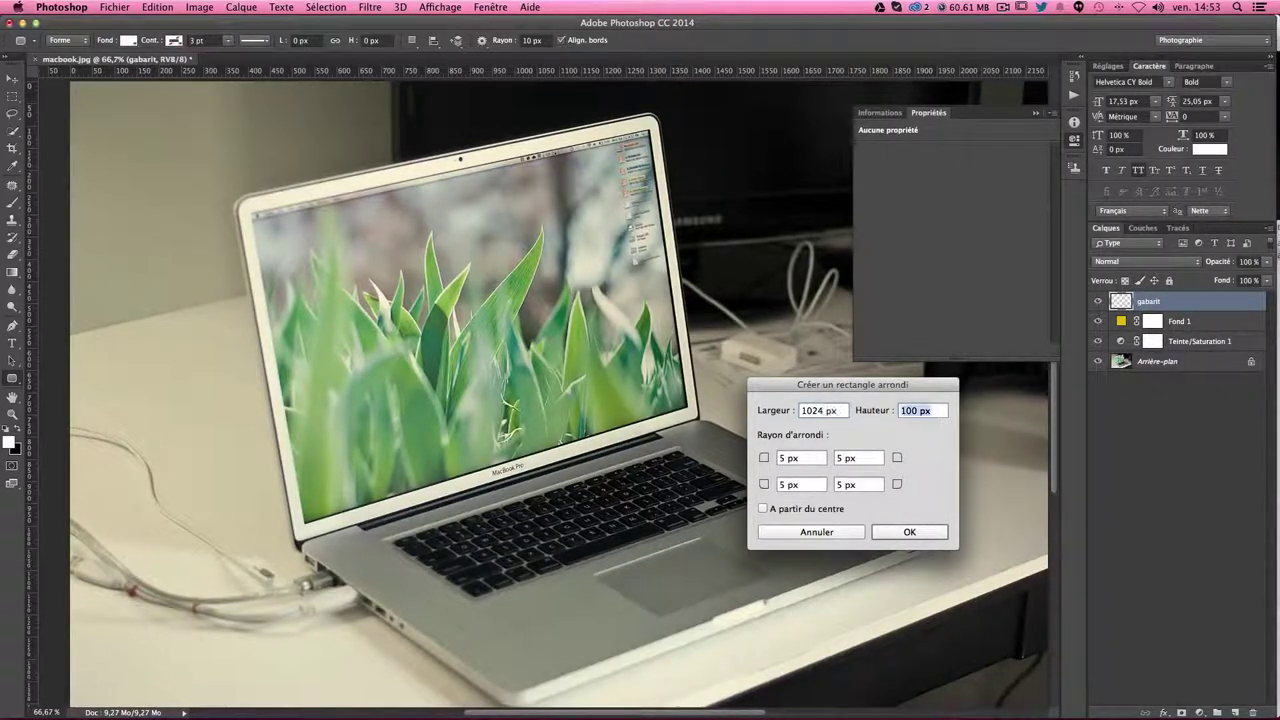
{"action": "type", "text": "7"}
{"action": "key", "text": "BackSpace"}
{"action": "key", "text": "BackSpace"}
{"action": "key", "text": "Tab"}
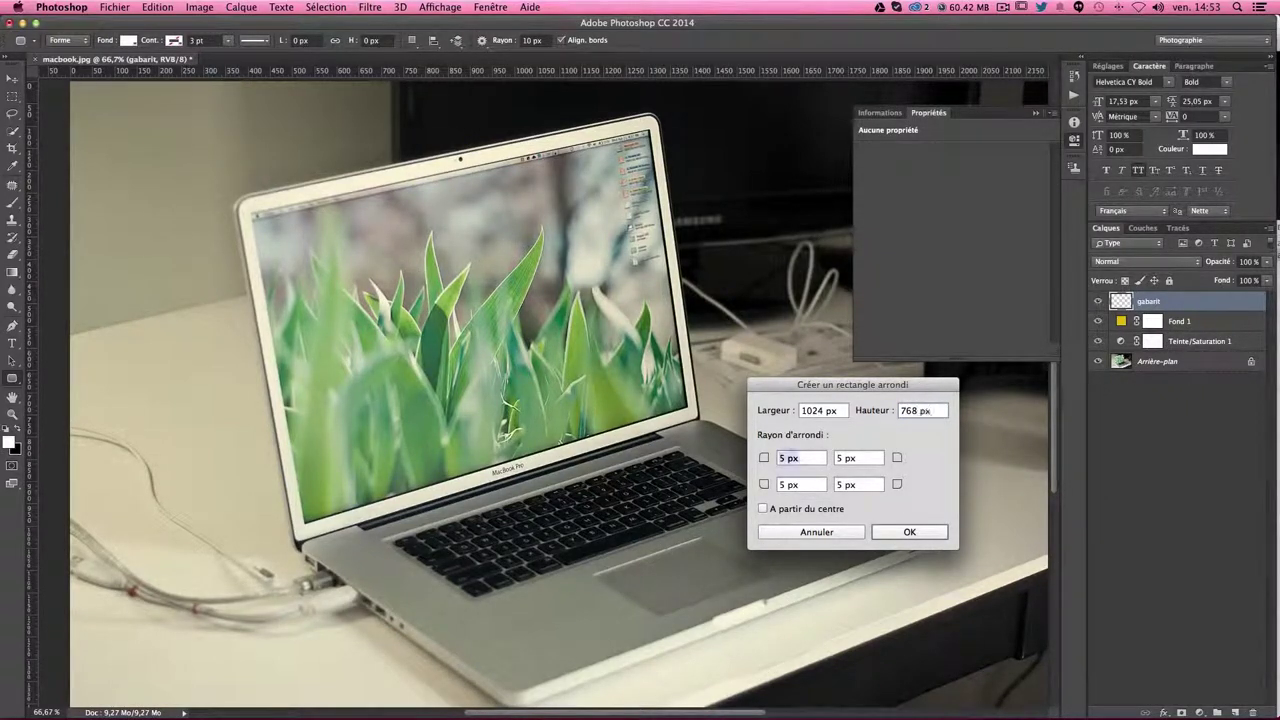
{"action": "type", "text": "3"}
{"action": "key", "text": "Tab"}
{"action": "type", "text": "3"}
{"action": "key", "text": "Tab"}
{"action": "type", "text": "3"}
{"action": "key", "text": "Tab"}
{"action": "type", "text": "3"}
{"action": "key", "text": "Return"}
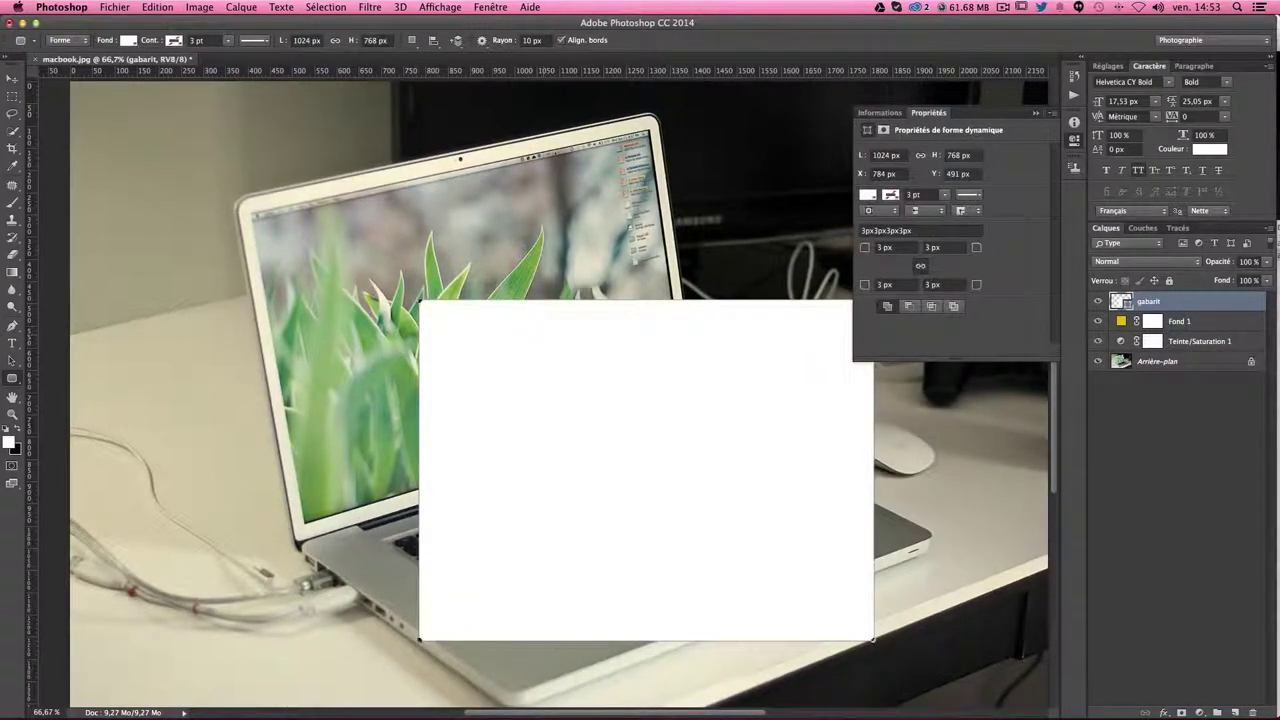
- Move the white rectangle up and left over the laptop screen
{"action": "key", "text": "v"}
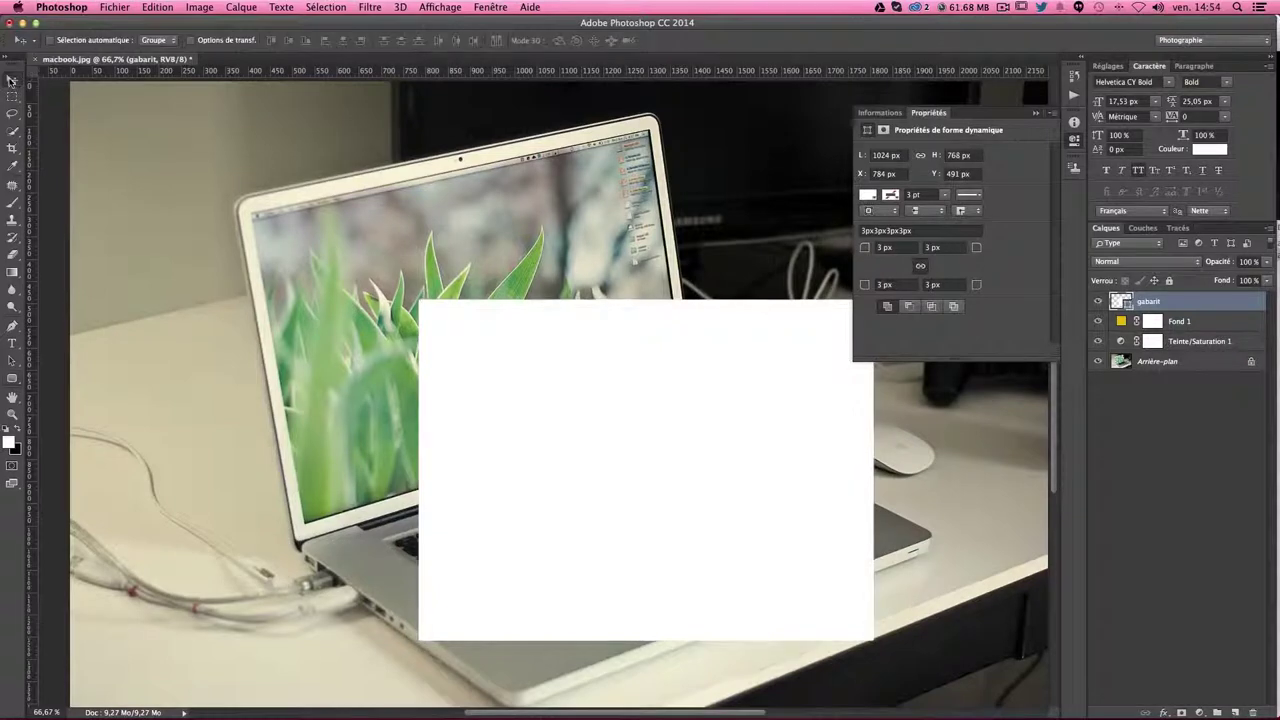
{"action": "mouse_move", "coordinate": [554, 449]}
{"action": "left_mouse_down"}
{"action": "mouse_move", "coordinate": [433, 371]}
{"action": "mouse_move", "coordinate": [434, 398]}
{"action": "left_mouse_up"}
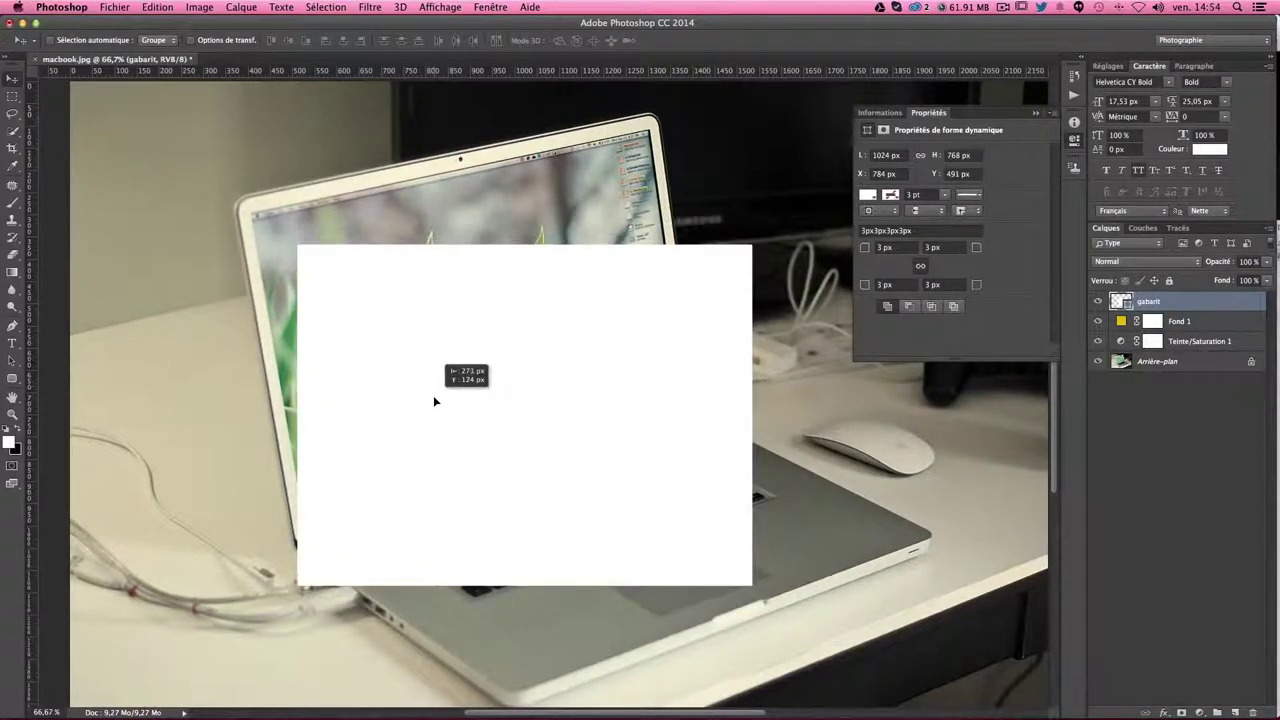
{"action": "left_click_drag", "start_coordinate": [549, 390], "coordinate": [563, 355]}
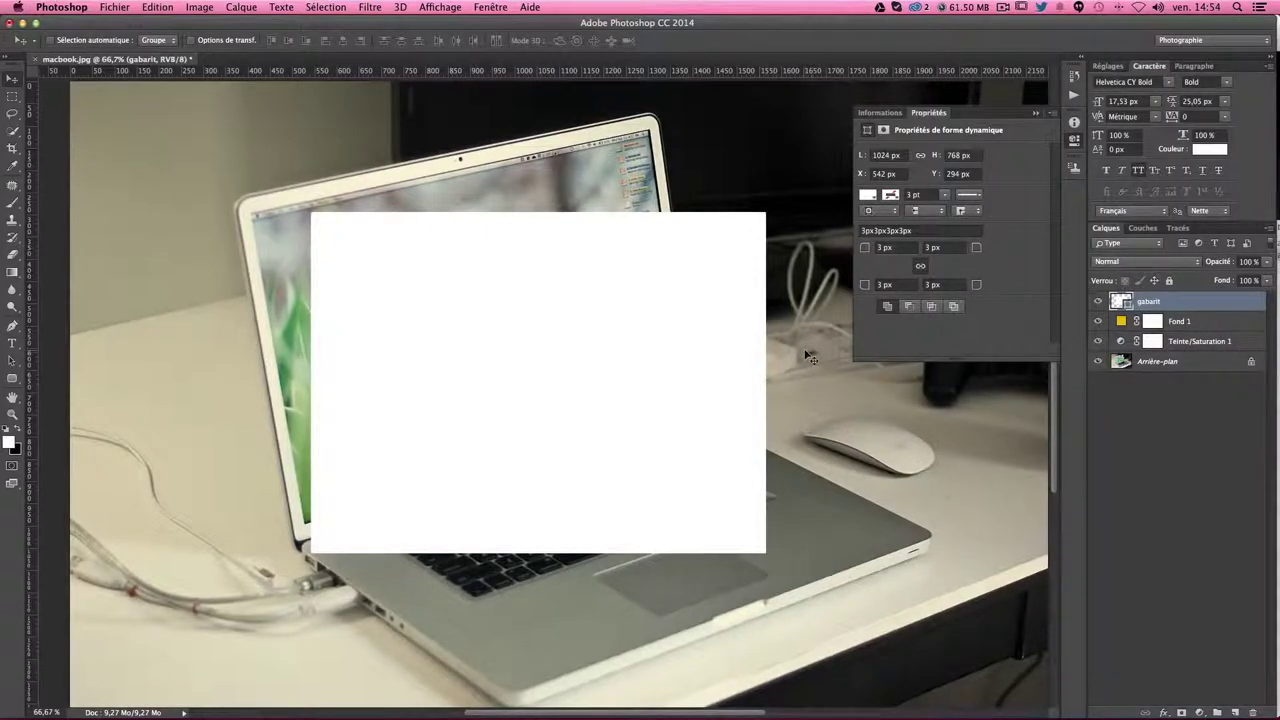
{"action": "scroll", "coordinate": [770, 345], "scroll_direction": "up", "scroll_amount": 1}
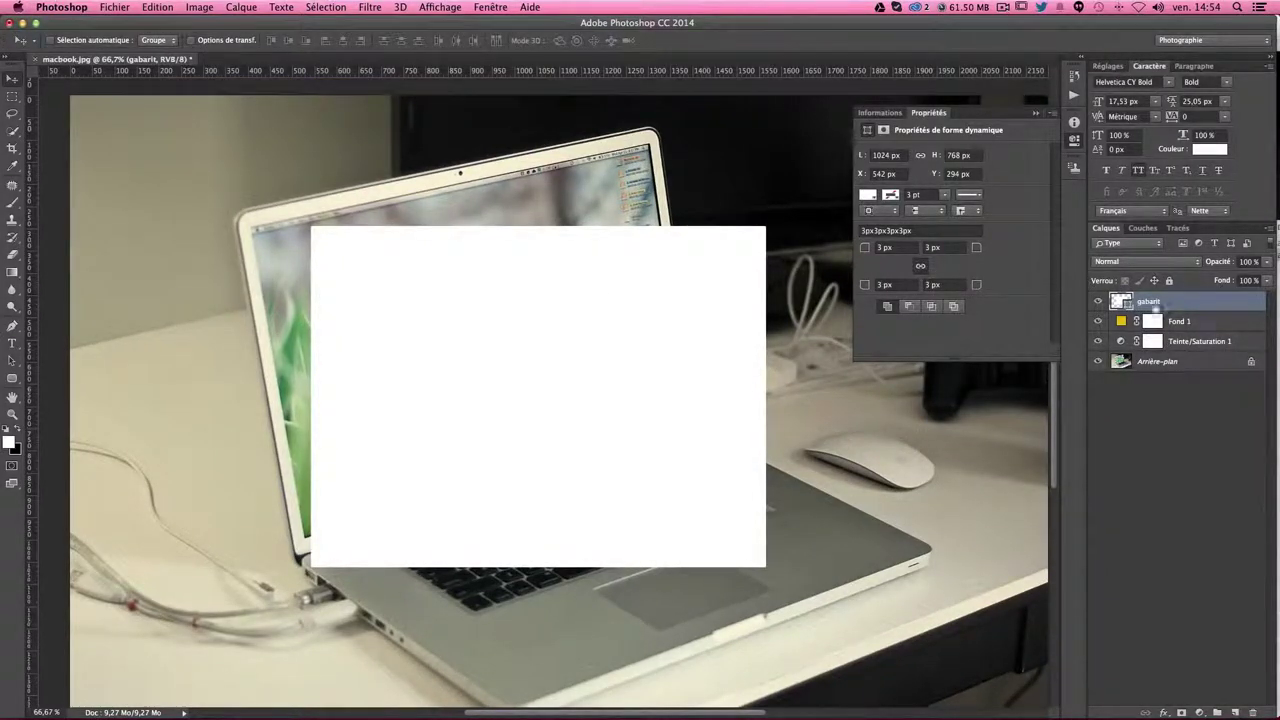
- Convert the gabarit layer into a smart object
{"action": "right_click", "coordinate": [1158, 304]}
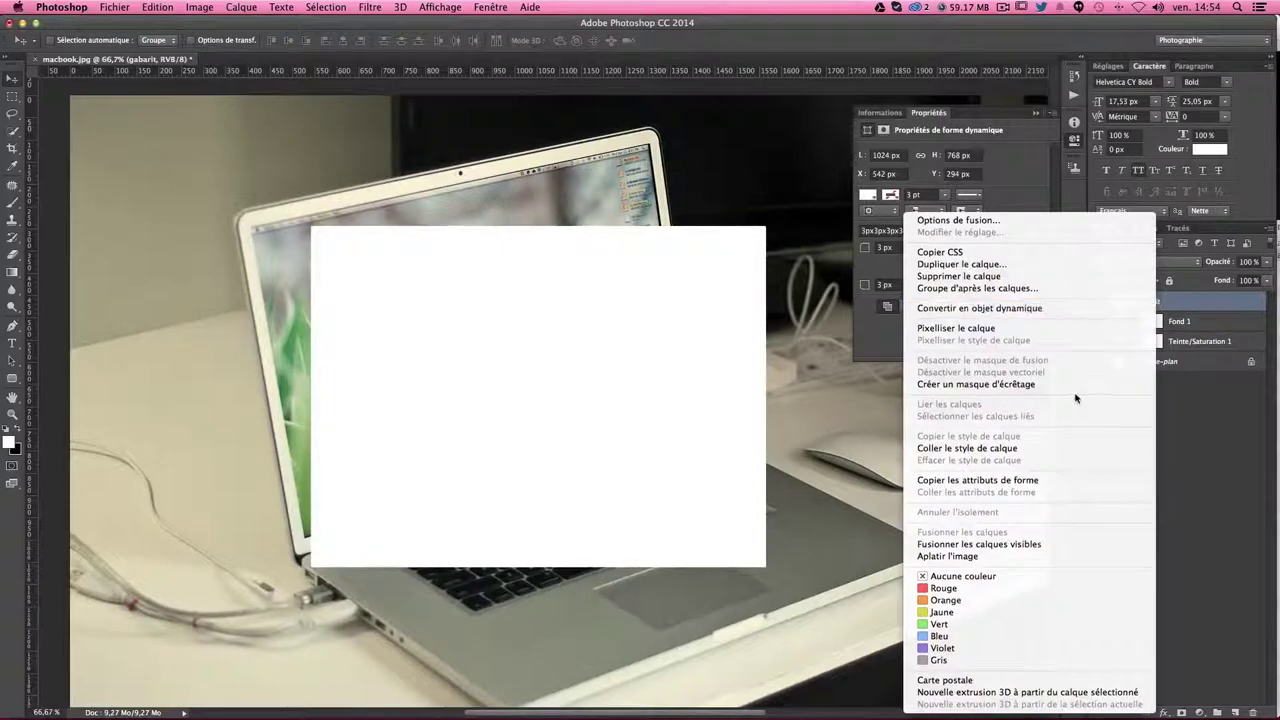
{"action": "left_click", "coordinate": [1015, 308]}
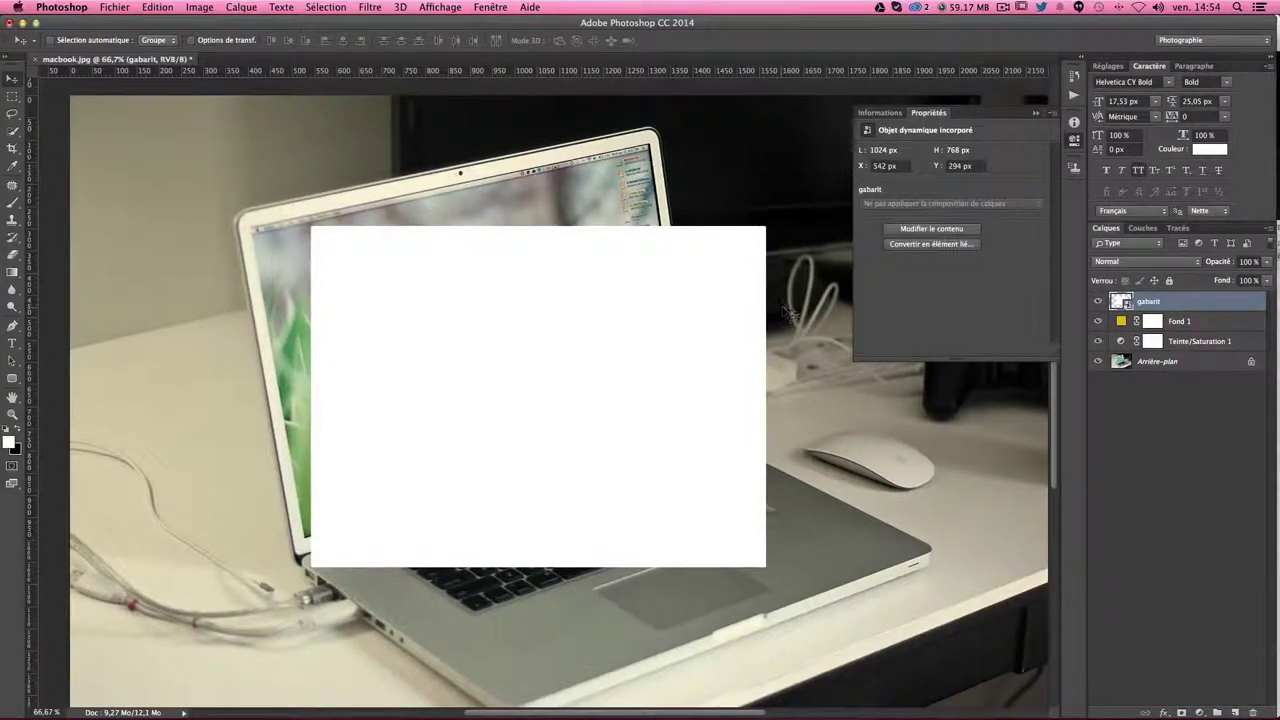
{"action": "key", "text": "ctrl+t"}
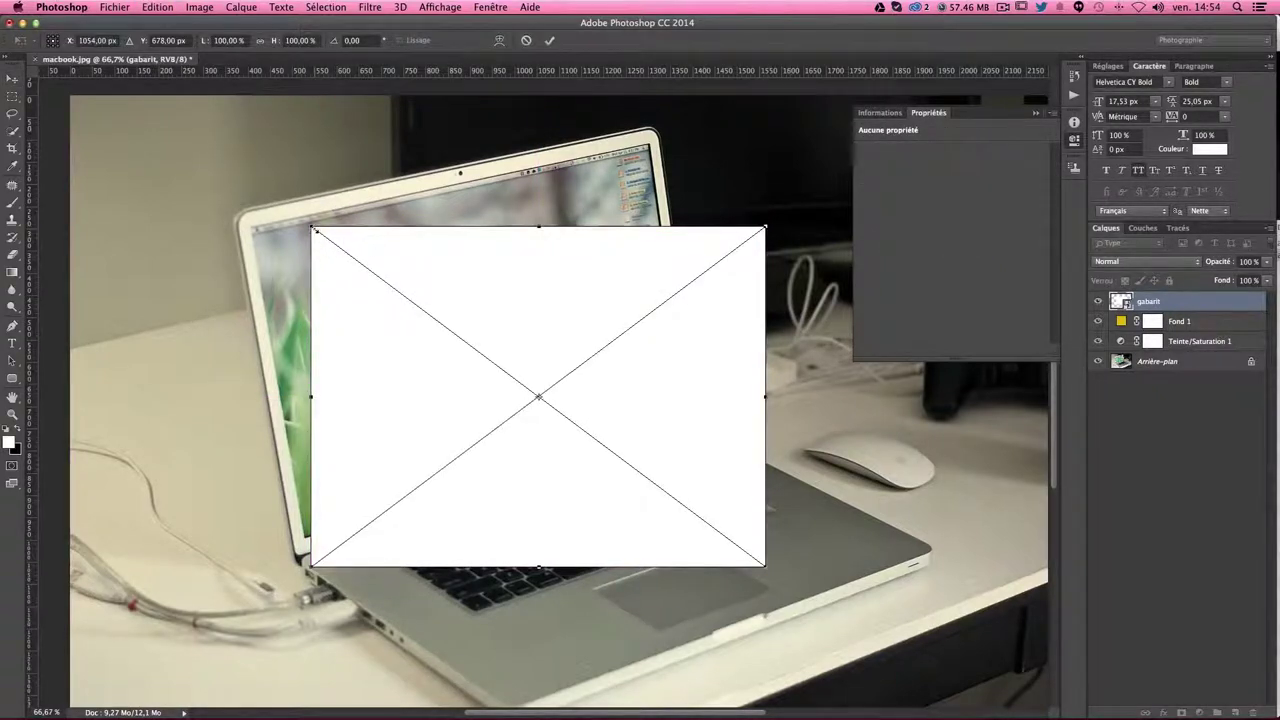
- Try enlarging the rectangle, undo it, and move the rectangle right and down instead
{"action": "left_click_drag", "start_coordinate": [312, 228], "coordinate": [90, 128]}
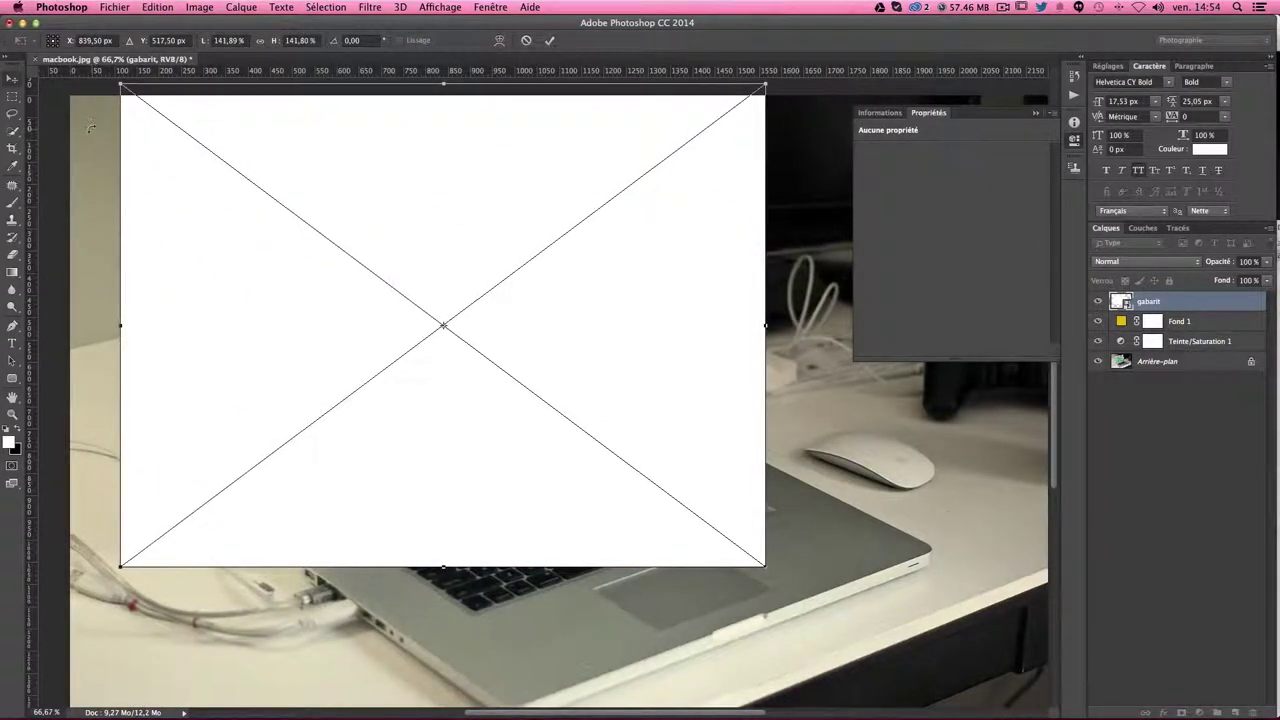
{"action": "key", "text": "Return"}
{"action": "left_click_drag", "start_coordinate": [339, 249], "coordinate": [419, 325]}
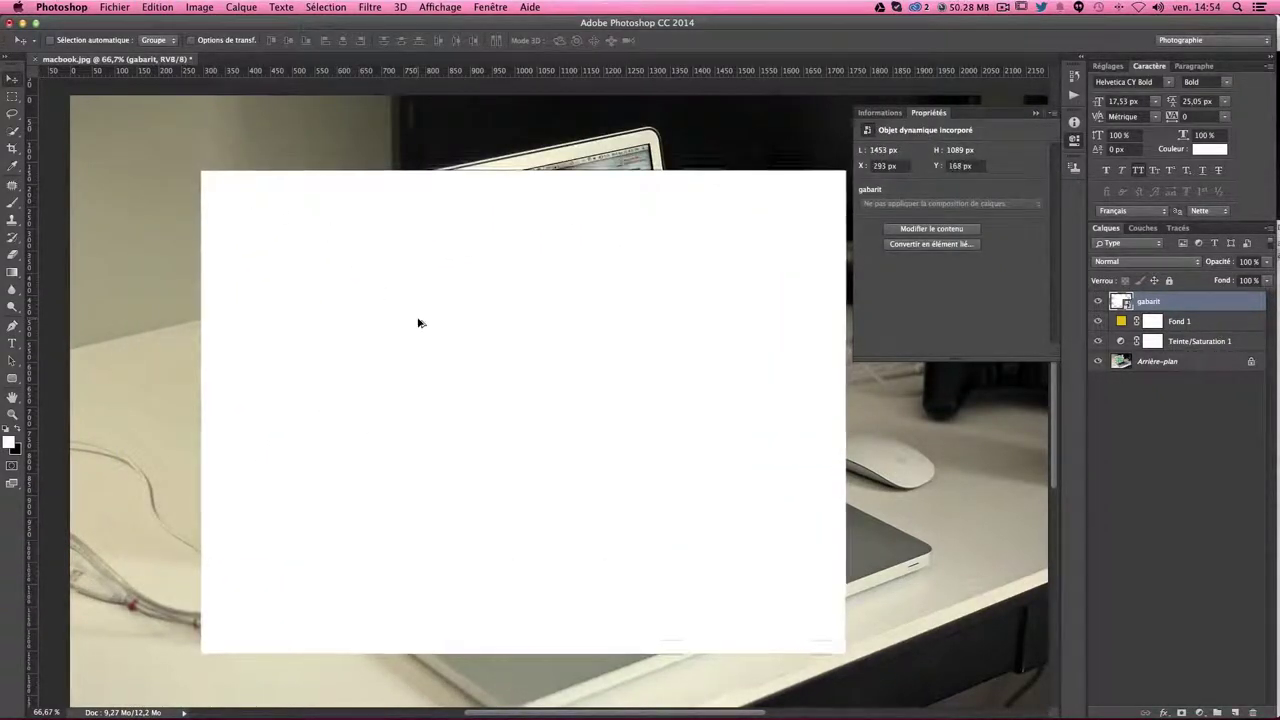
{"action": "key", "text": "ctrl+alt+z"}
{"action": "key", "text": "ctrl+alt+z"}
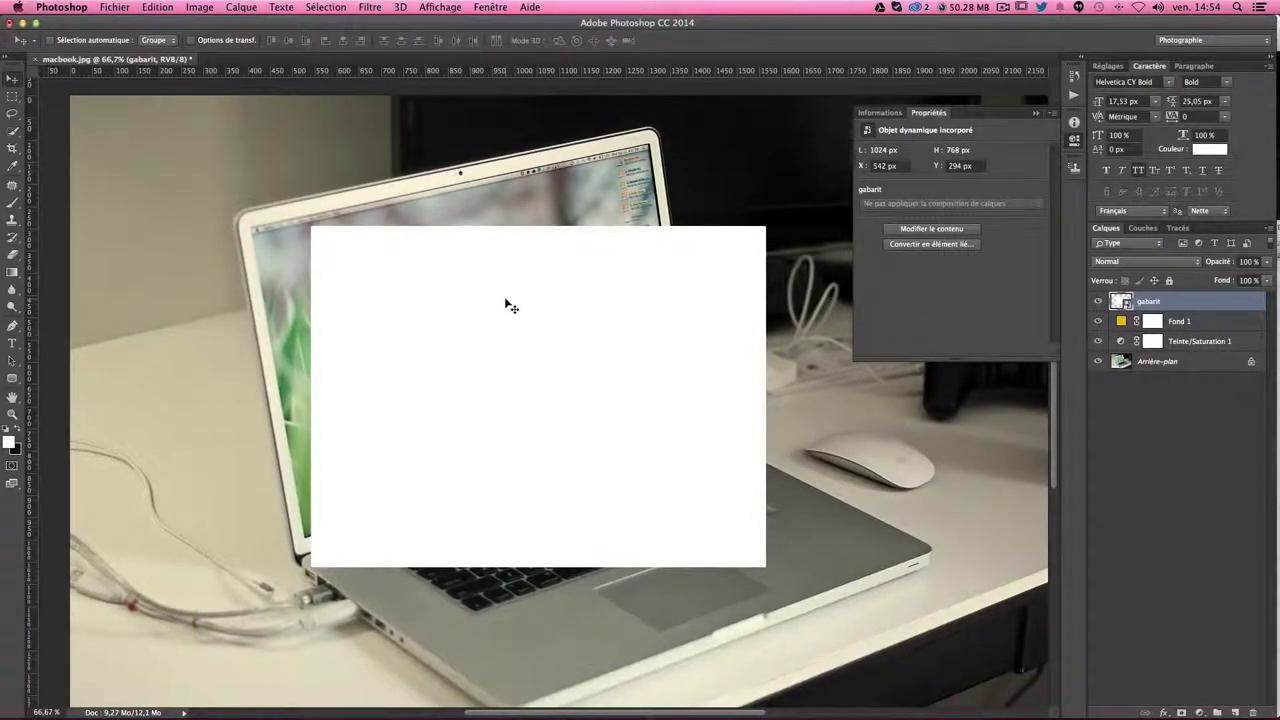
{"action": "left_click_drag", "start_coordinate": [386, 312], "coordinate": [522, 392]}
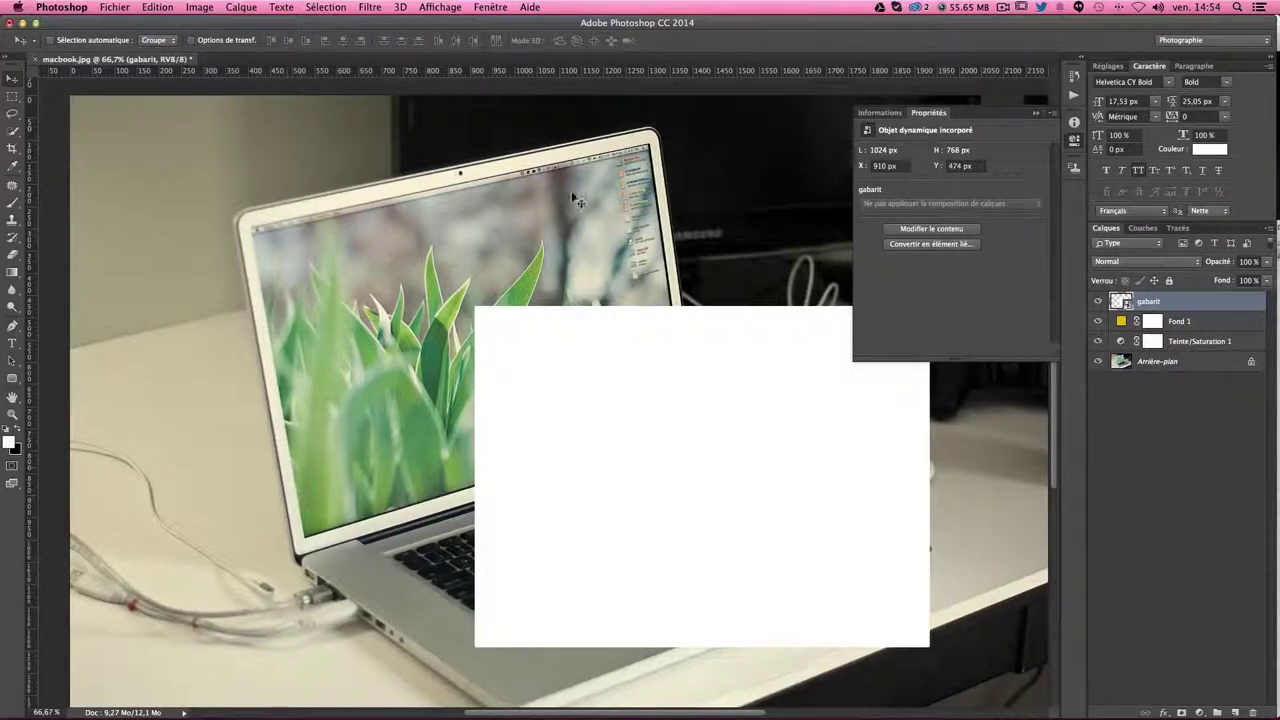
- At 200% zoom, align the rectangle's corner with the laptop screen corner at X 406, Y 295
{"action": "key", "text": "ctrl+plus"}
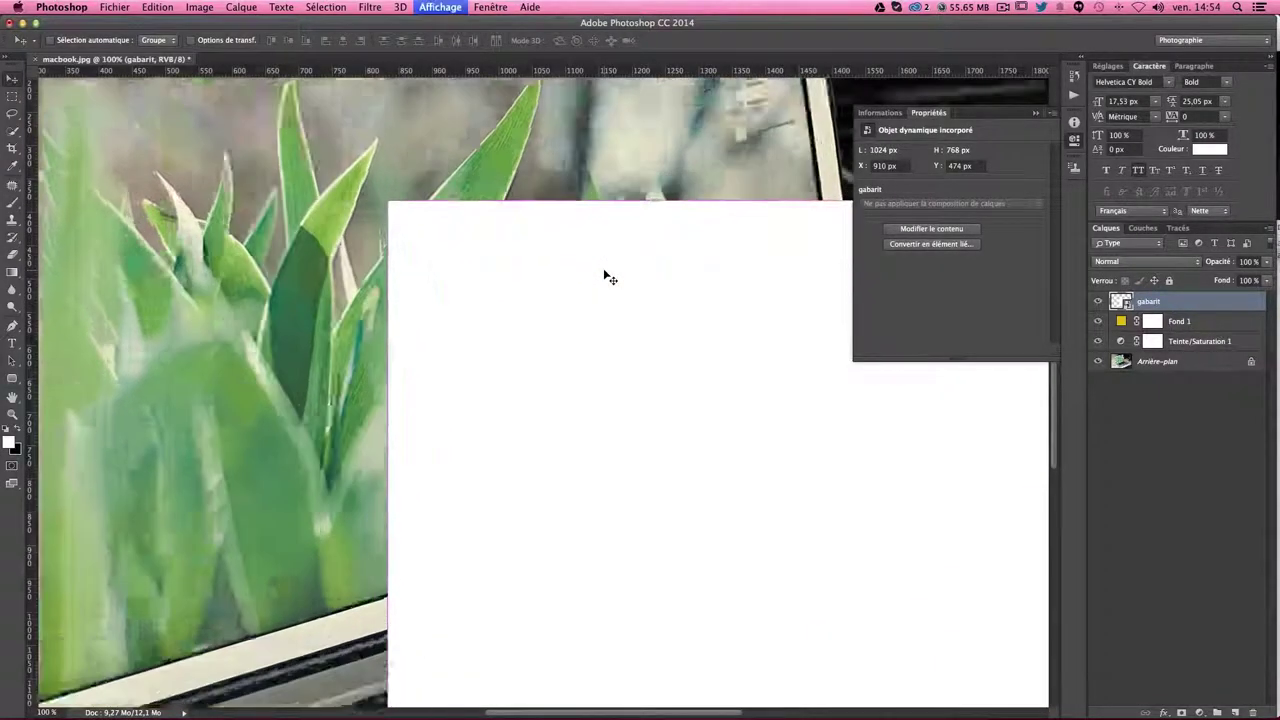
{"action": "key", "text": "ctrl+plus"}
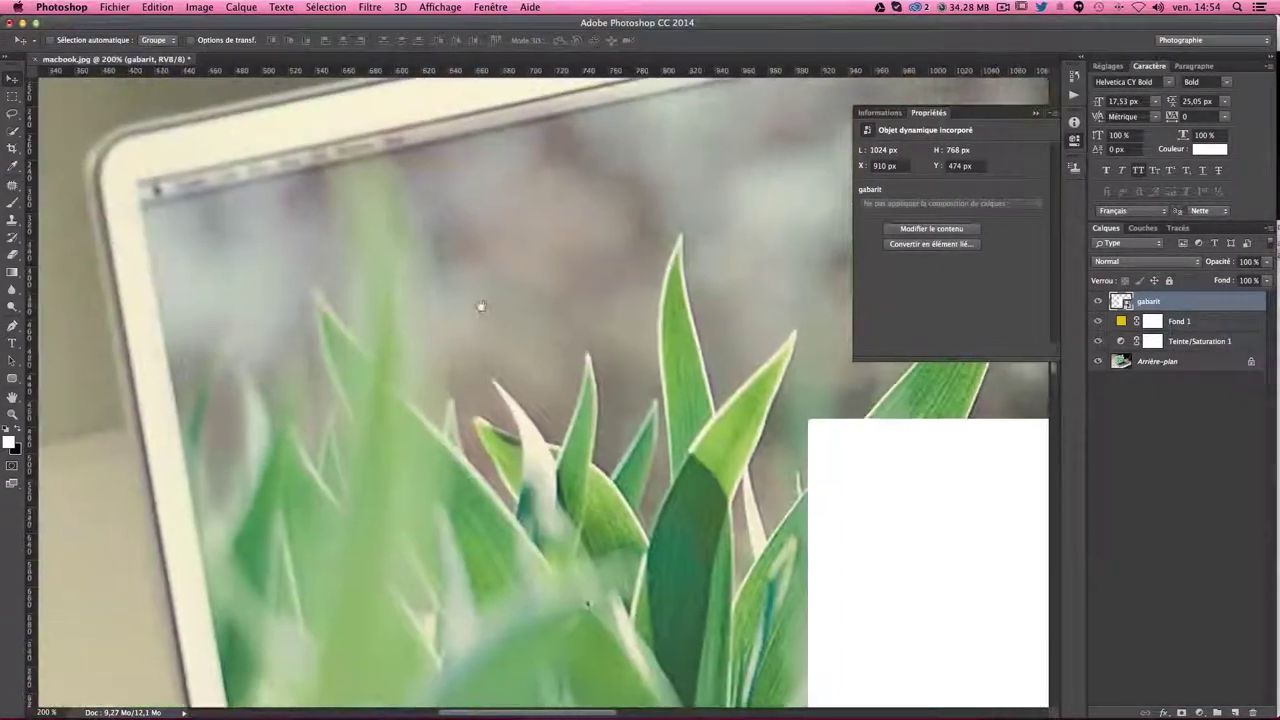
{"action": "left_click_drag", "start_coordinate": [826, 449], "coordinate": [149, 213]}
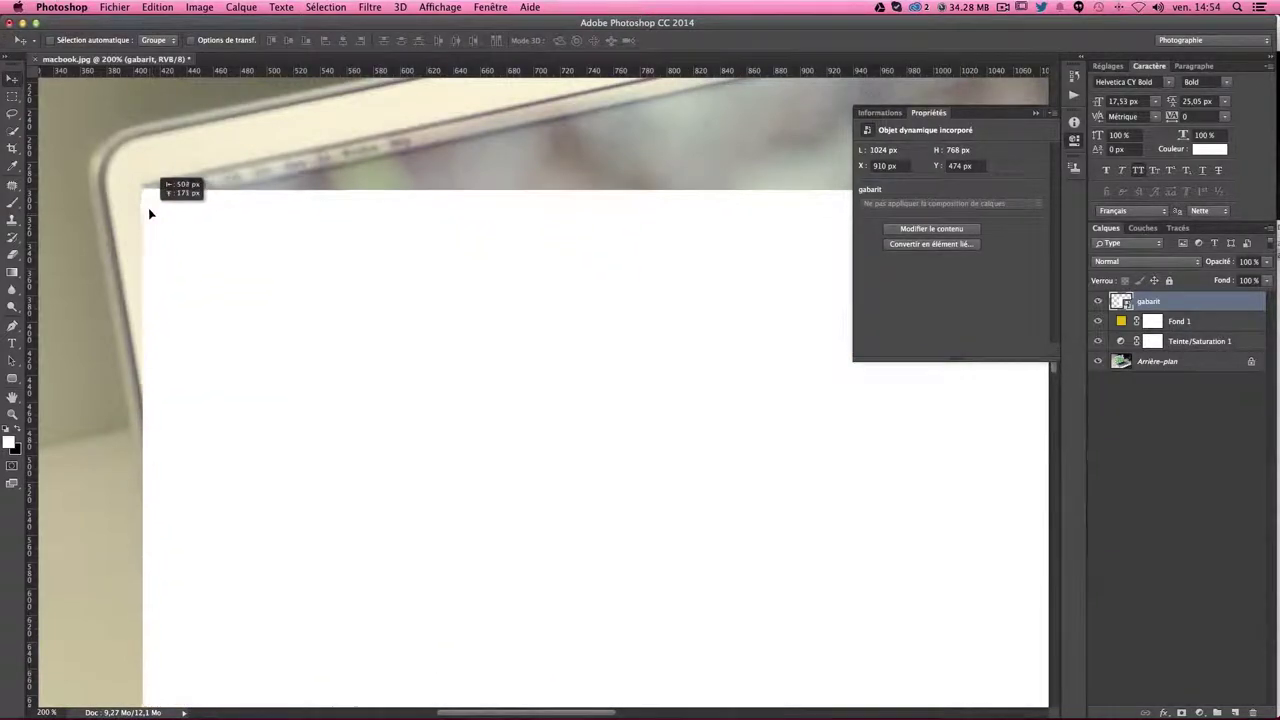
{"action": "left_click_drag", "start_coordinate": [160, 209], "coordinate": [163, 200]}
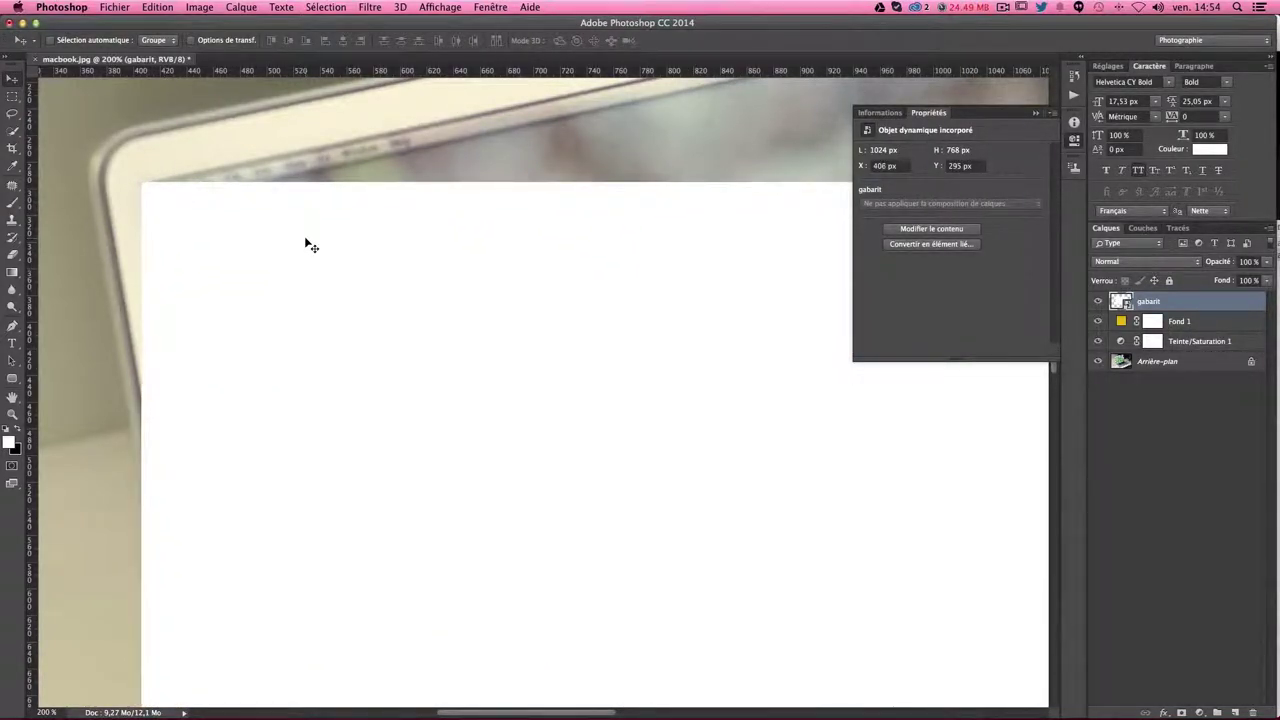
{"action": "scroll", "coordinate": [114, 457], "scroll_direction": "right", "scroll_amount": 10}
{"action": "scroll", "coordinate": [290, 418], "scroll_direction": "up", "scroll_amount": 3}
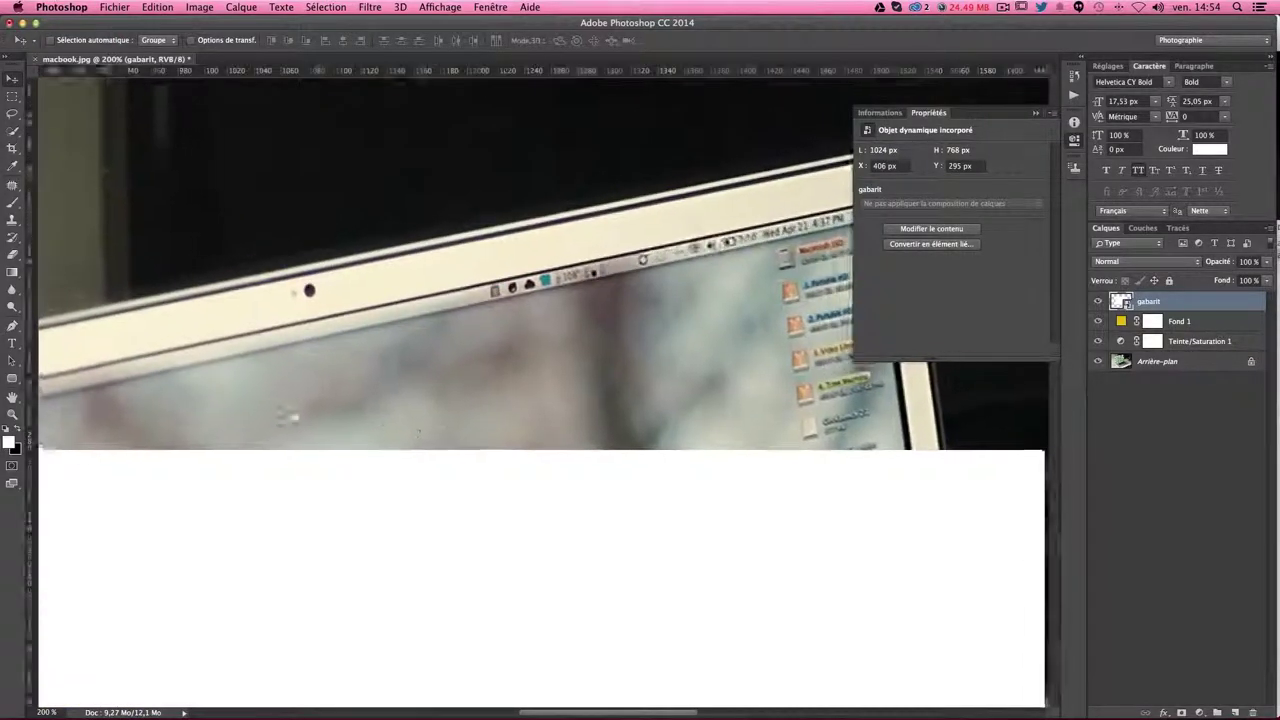
{"action": "scroll", "coordinate": [292, 417], "scroll_direction": "right", "scroll_amount": 5}
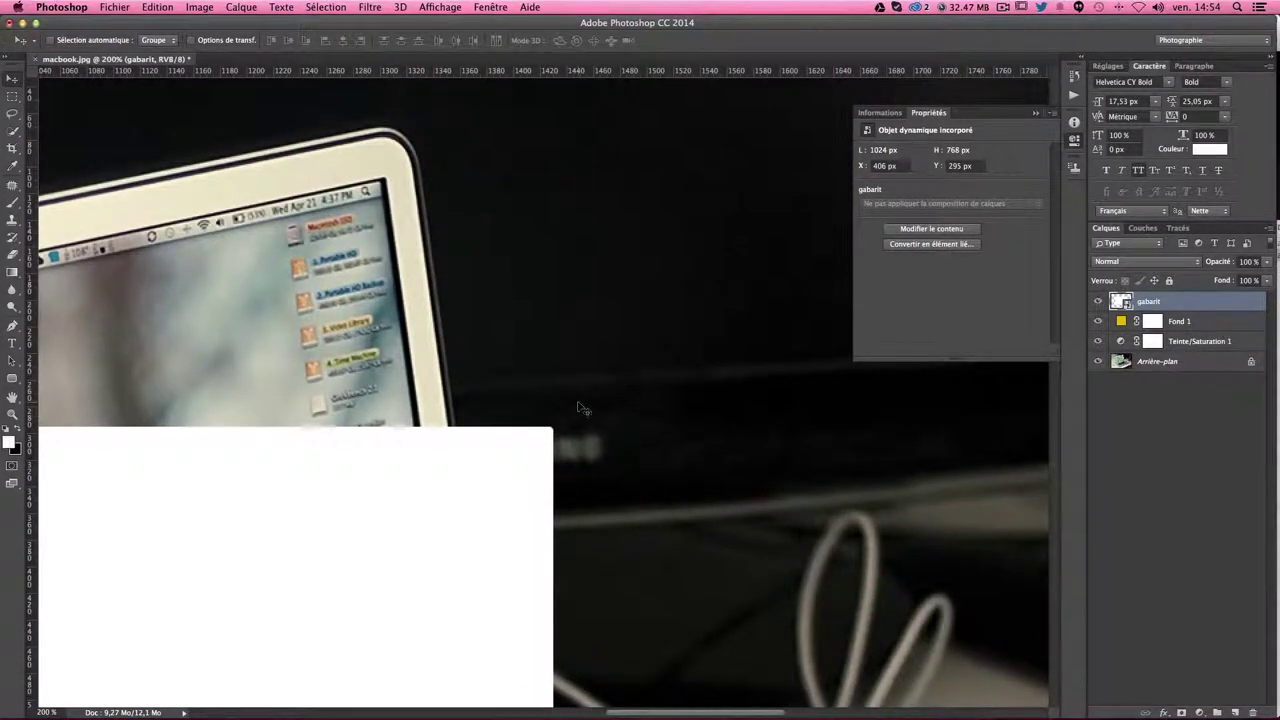
- Distort the placeholder, pinning its top-right and lower-right corners onto the laptop screen's corners
{"action": "key", "text": "ctrl+t"}
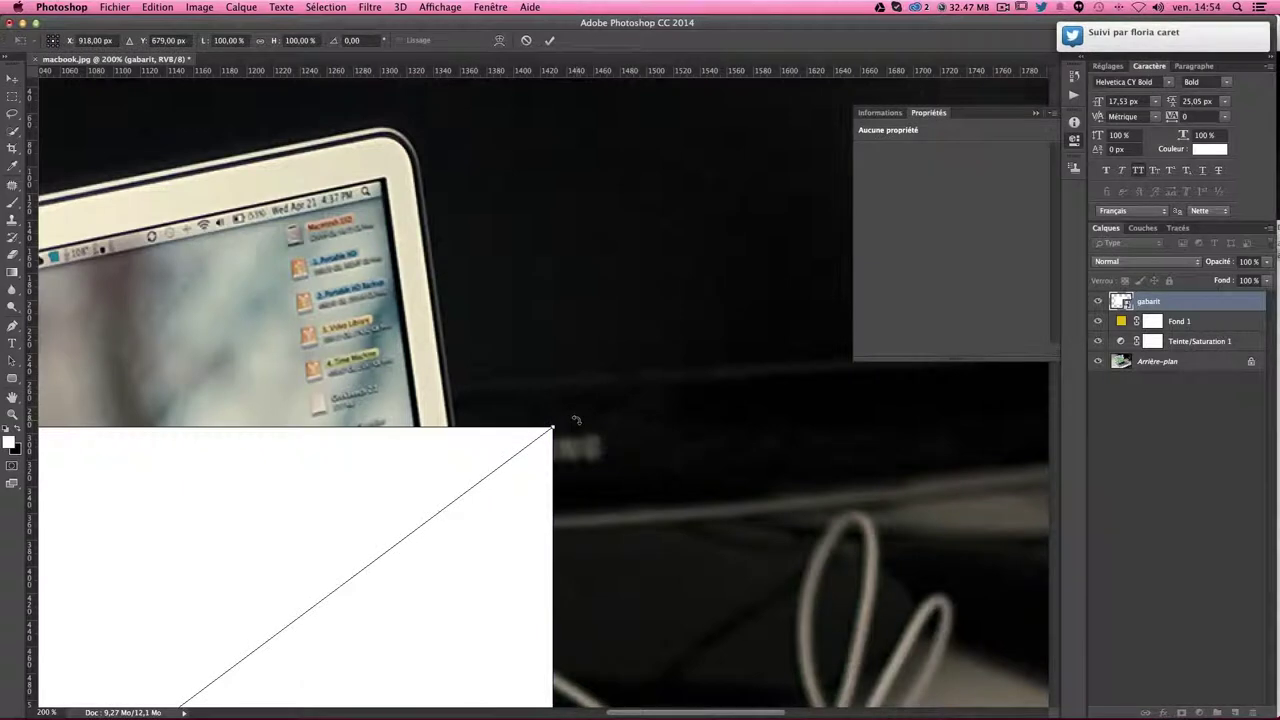
{"action": "left_click_drag", "start_coordinate": [553, 432], "coordinate": [380, 183]}
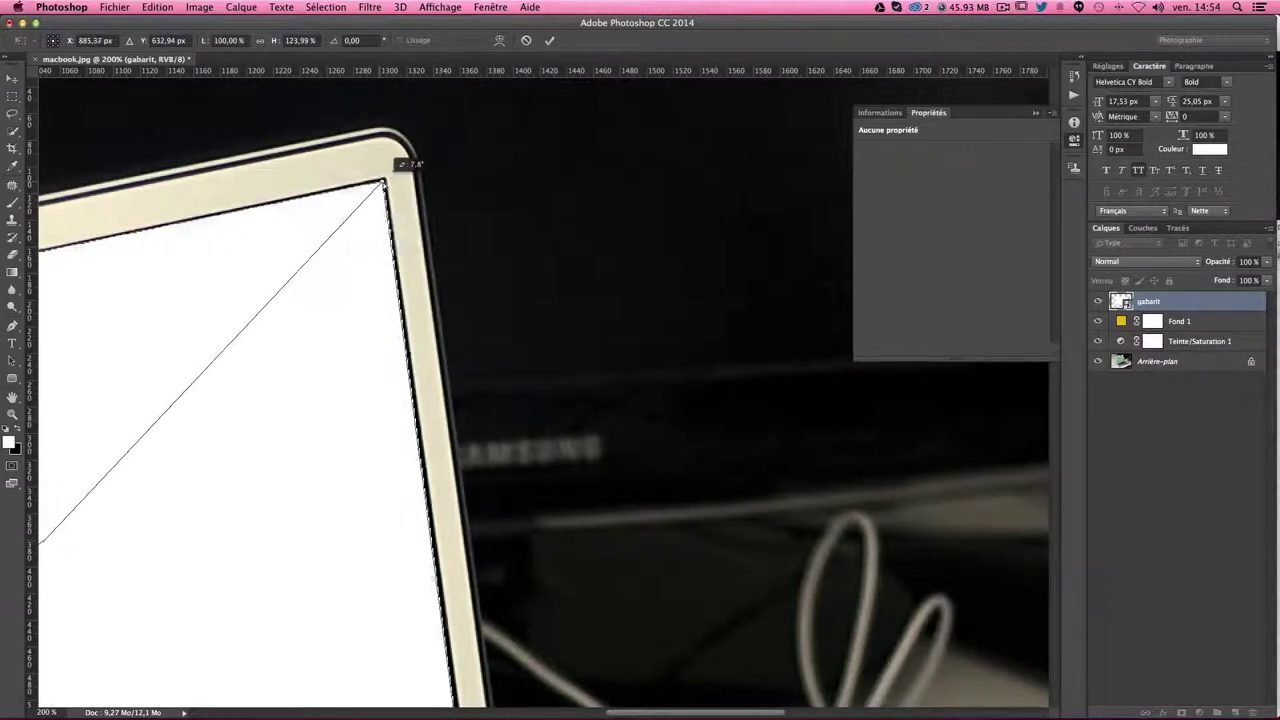
{"action": "left_click_drag", "start_coordinate": [381, 184], "coordinate": [382, 185]}
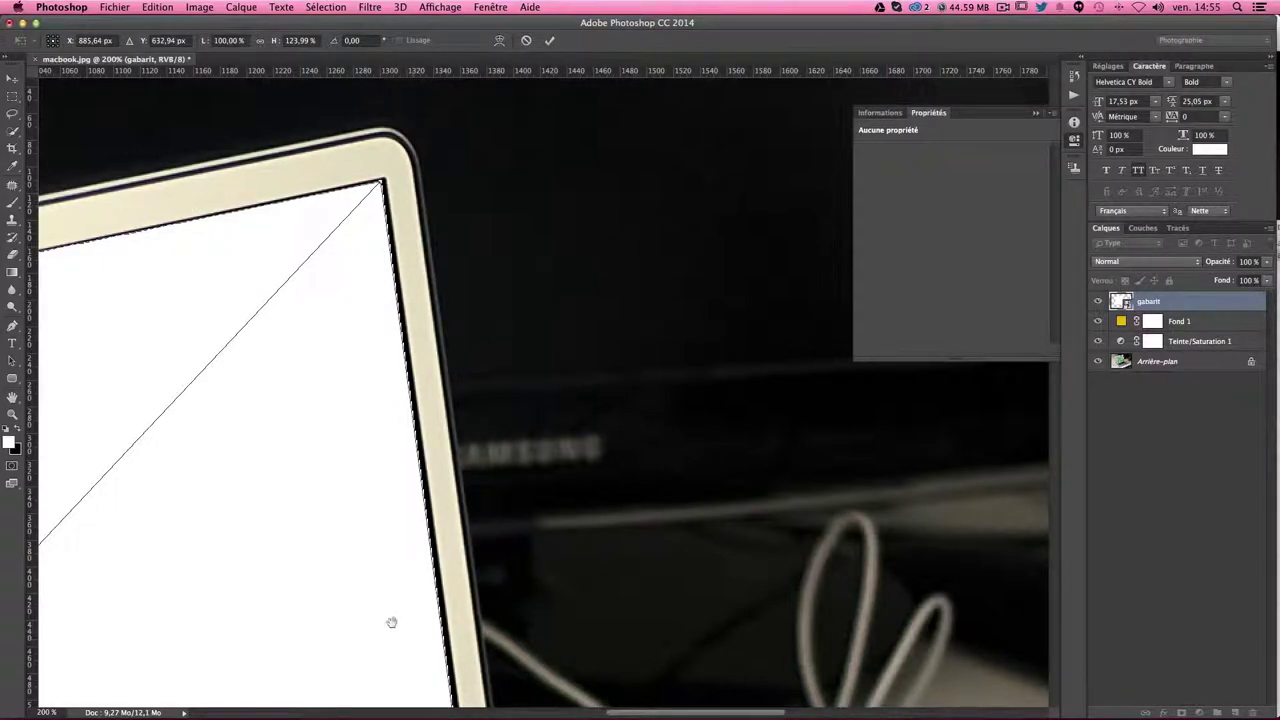
{"action": "left_click_drag", "start_coordinate": [391, 622], "coordinate": [423, 349]}
{"action": "mouse_move", "coordinate": [457, 649]}
{"action": "left_mouse_down"}
{"action": "mouse_move", "coordinate": [443, 277]}
{"action": "mouse_move", "coordinate": [497, 219]}
{"action": "mouse_move", "coordinate": [585, 567]}
{"action": "mouse_move", "coordinate": [543, 400]}
{"action": "mouse_move", "coordinate": [545, 150]}
{"action": "mouse_move", "coordinate": [521, 163]}
{"action": "left_mouse_up"}
{"action": "left_click_drag", "start_coordinate": [493, 237], "coordinate": [523, 452]}
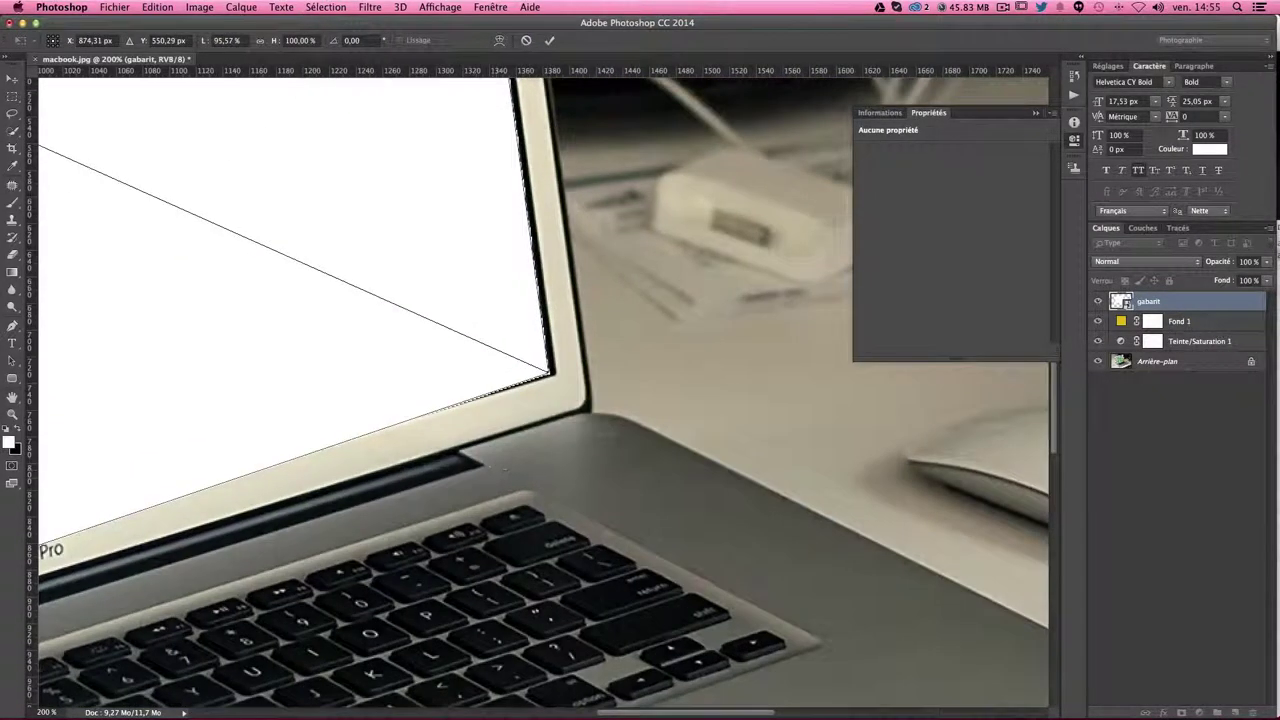
- Pin the lower-left corner onto the screen, check the bottom edge along the bezel, and apply
{"action": "mouse_move", "coordinate": [40, 560]}
{"action": "left_mouse_down"}
{"action": "mouse_move", "coordinate": [177, 443]}
{"action": "mouse_move", "coordinate": [723, 474]}
{"action": "left_mouse_up"}
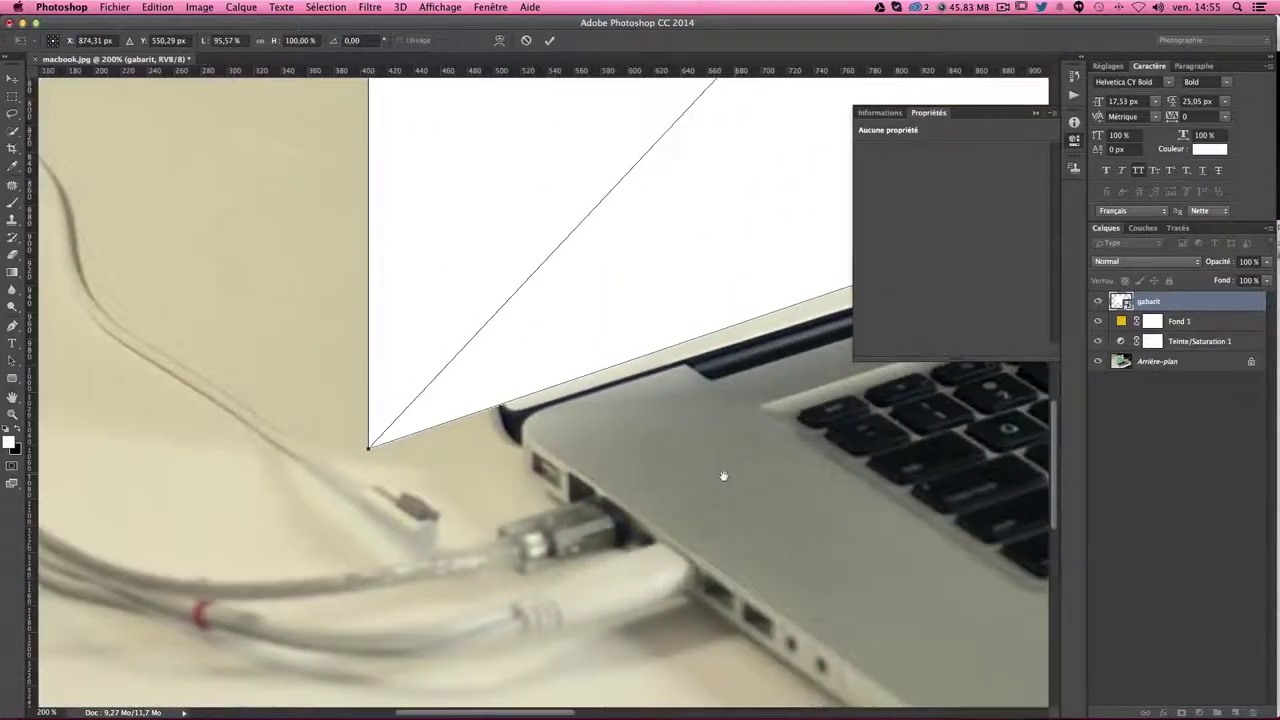
{"action": "left_click_drag", "start_coordinate": [587, 427], "coordinate": [363, 503]}
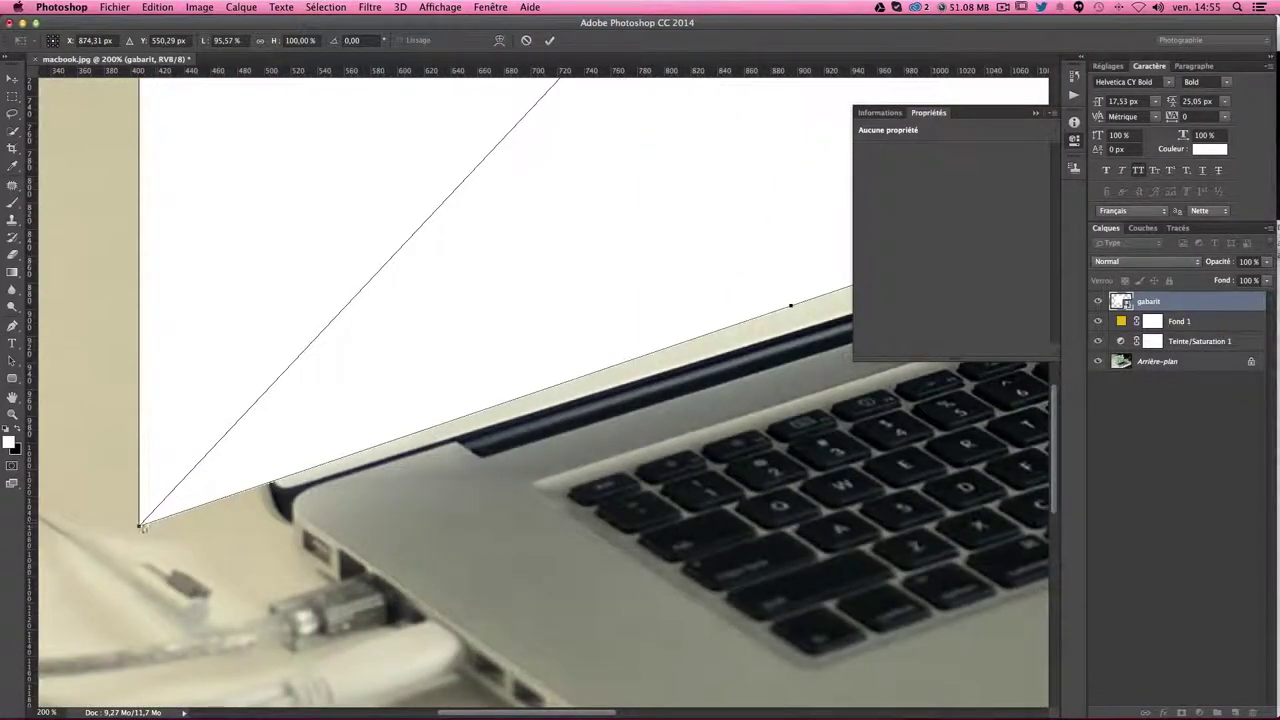
{"action": "mouse_move", "coordinate": [148, 525]}
{"action": "left_mouse_down"}
{"action": "mouse_move", "coordinate": [390, 342]}
{"action": "mouse_move", "coordinate": [302, 436]}
{"action": "left_mouse_up"}
{"action": "left_click_drag", "start_coordinate": [620, 420], "coordinate": [438, 449]}
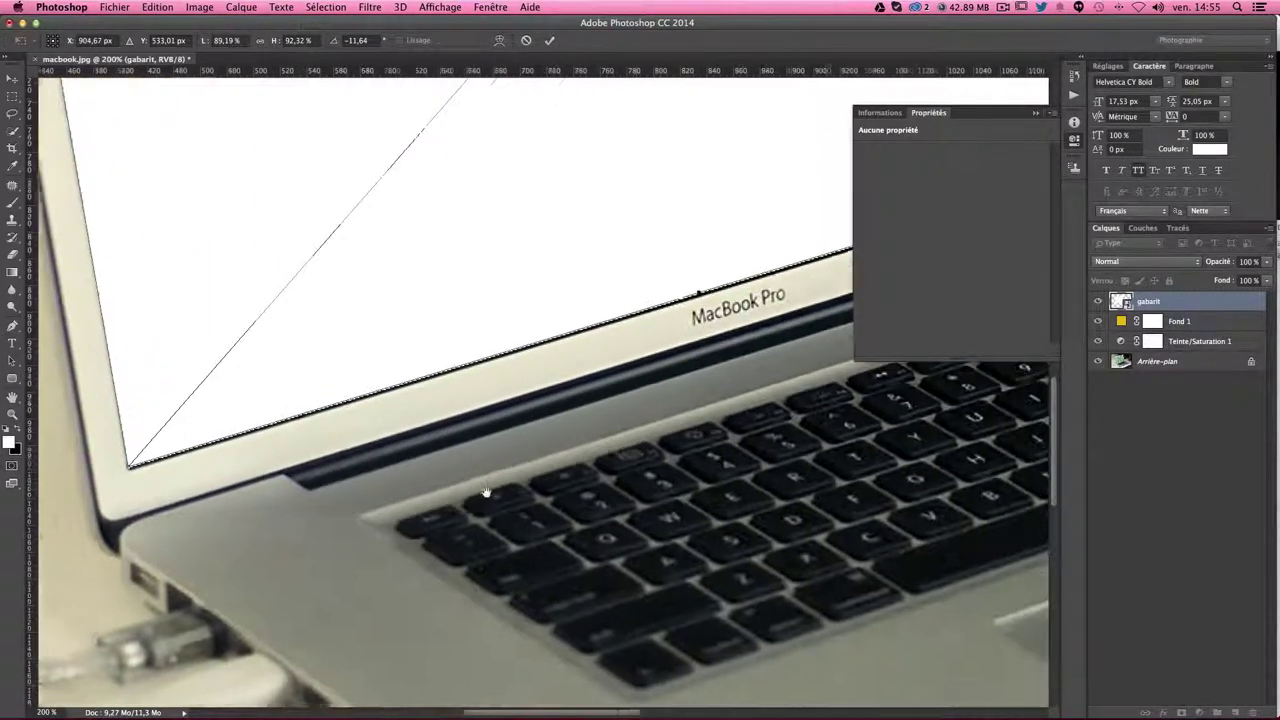
{"action": "mouse_move", "coordinate": [730, 350]}
{"action": "left_mouse_down"}
{"action": "mouse_move", "coordinate": [634, 400]}
{"action": "mouse_move", "coordinate": [335, 459]}
{"action": "left_mouse_up"}
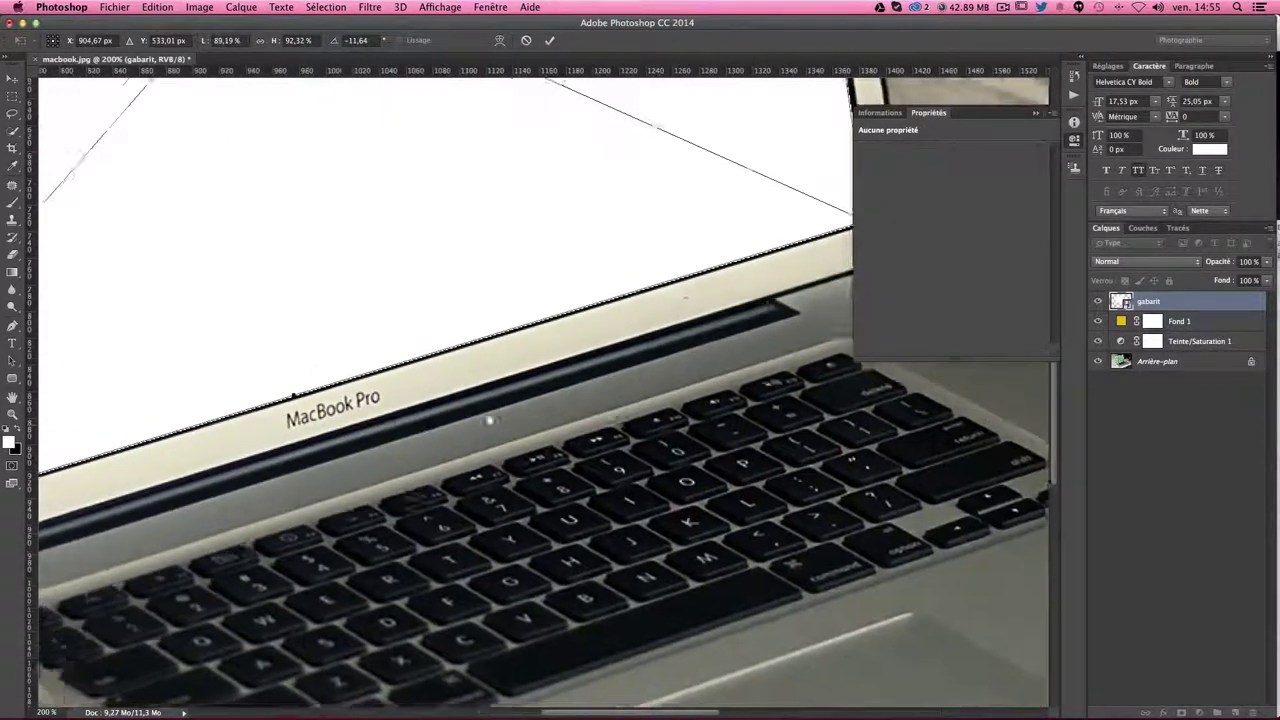
{"action": "mouse_move", "coordinate": [105, 397]}
{"action": "left_mouse_down"}
{"action": "mouse_move", "coordinate": [534, 439]}
{"action": "mouse_move", "coordinate": [571, 463]}
{"action": "mouse_move", "coordinate": [617, 380]}
{"action": "mouse_move", "coordinate": [617, 563]}
{"action": "mouse_move", "coordinate": [654, 366]}
{"action": "mouse_move", "coordinate": [597, 420]}
{"action": "mouse_move", "coordinate": [631, 433]}
{"action": "left_mouse_up"}
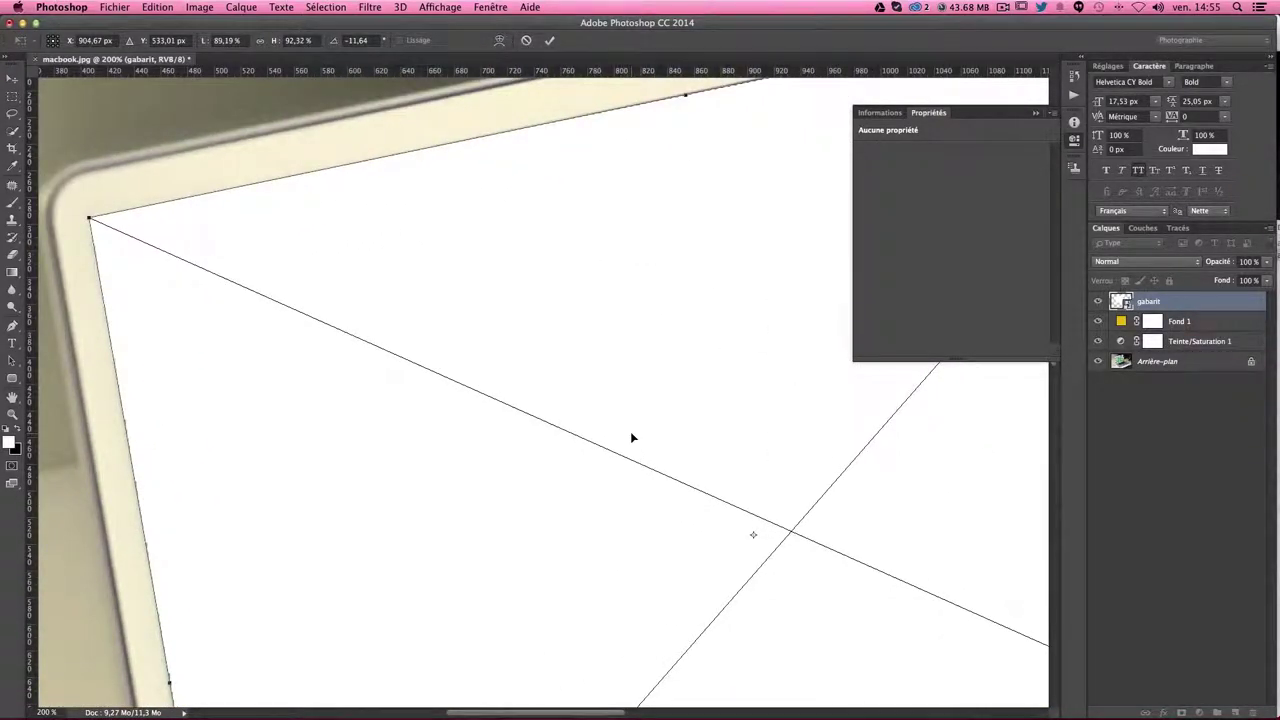
{"action": "key", "text": "Return"}
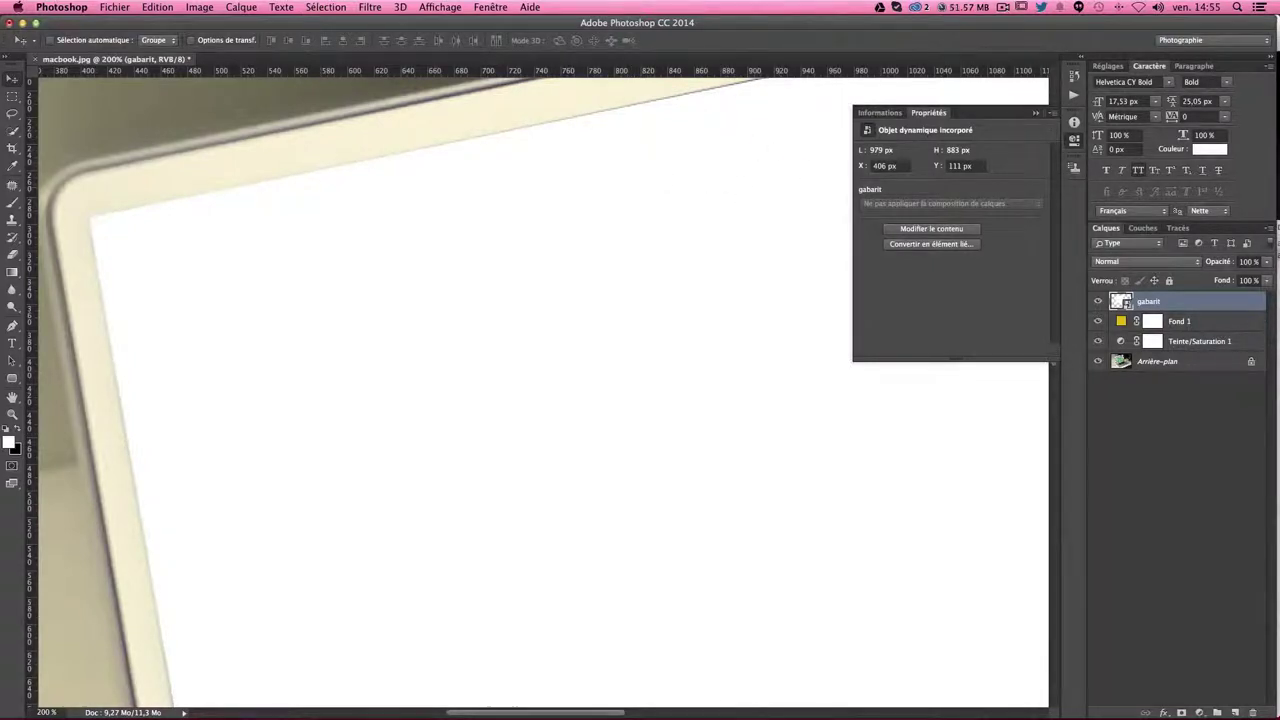
- Close the Properties panel group and return to 100% zoom to view the fitted placeholder
{"action": "right_click", "coordinate": [1050, 114]}
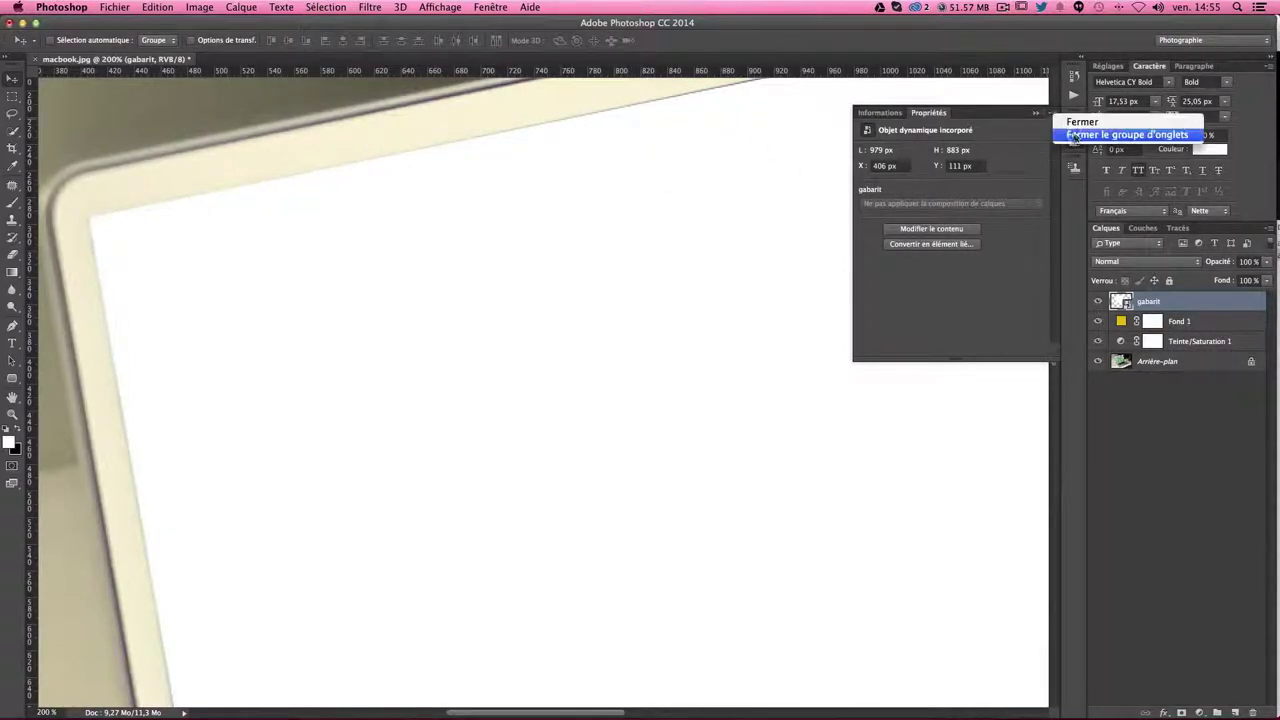
{"action": "left_click", "coordinate": [1073, 135]}
{"action": "key", "text": "super+minus"}
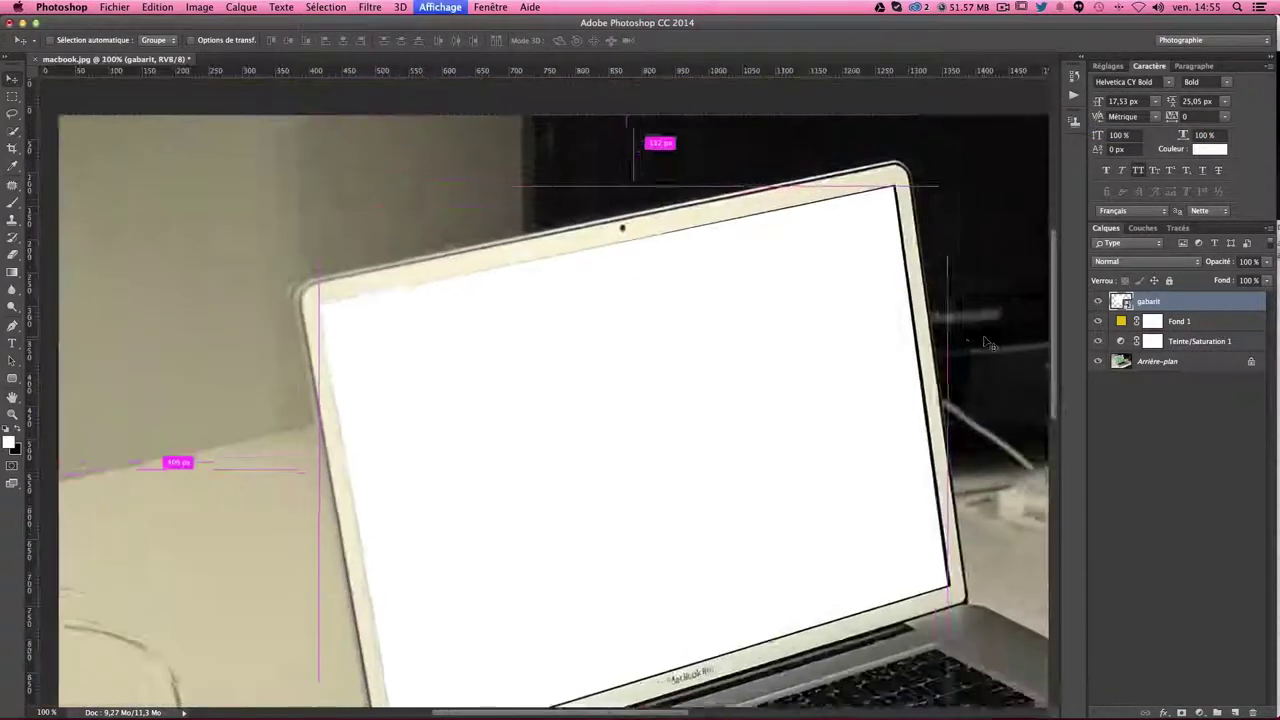
{"action": "key", "text": "super+minus"}
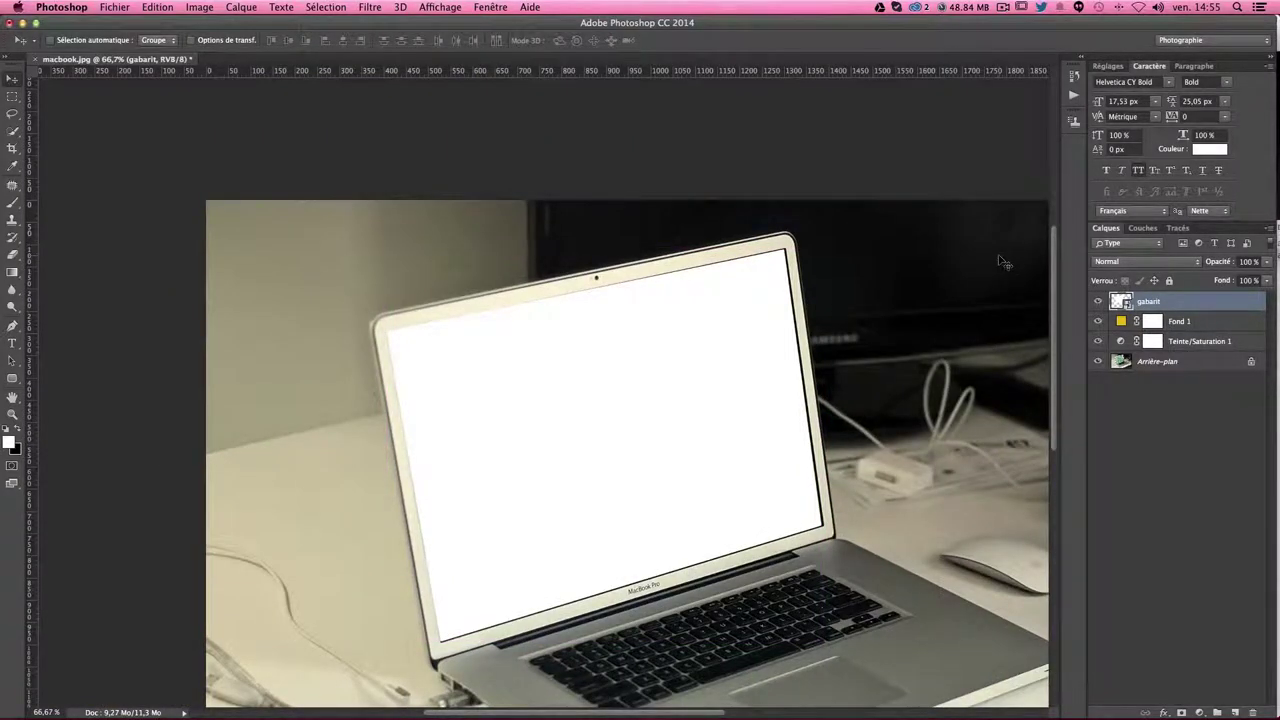
{"action": "key", "text": "super+plus"}
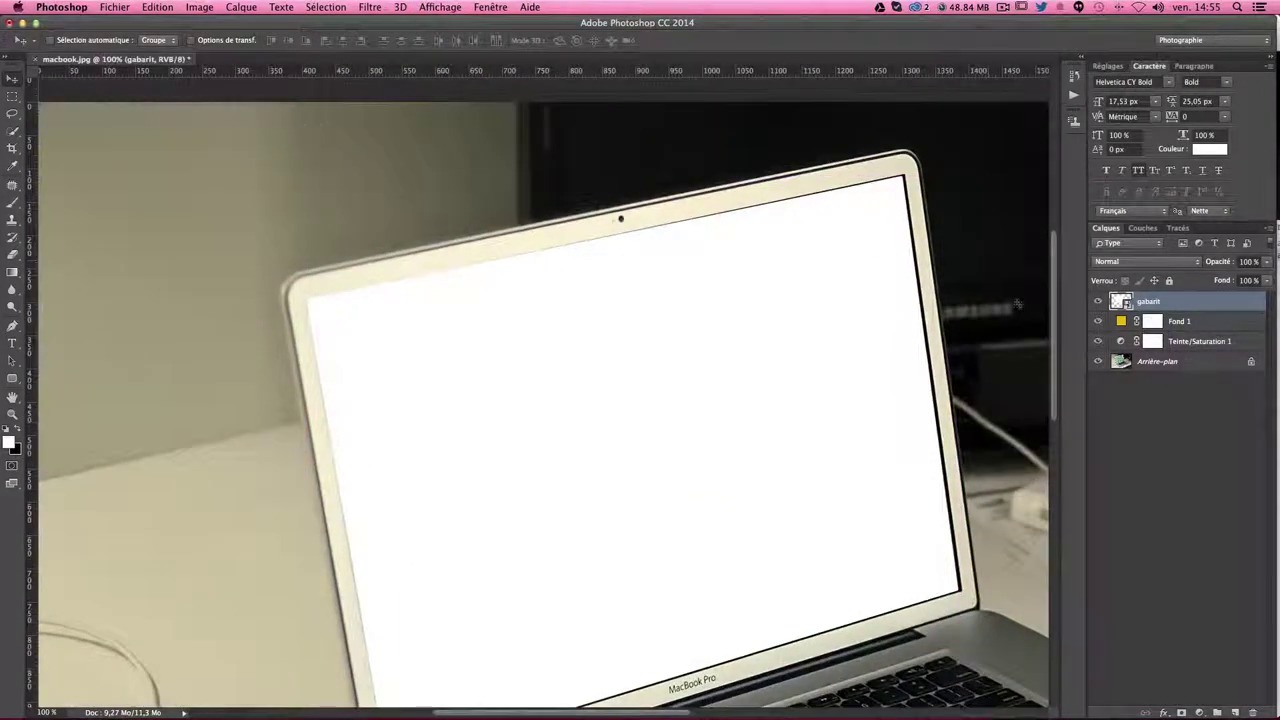
{"action": "scroll", "coordinate": [1015, 311], "scroll_direction": "down", "scroll_amount": 2}
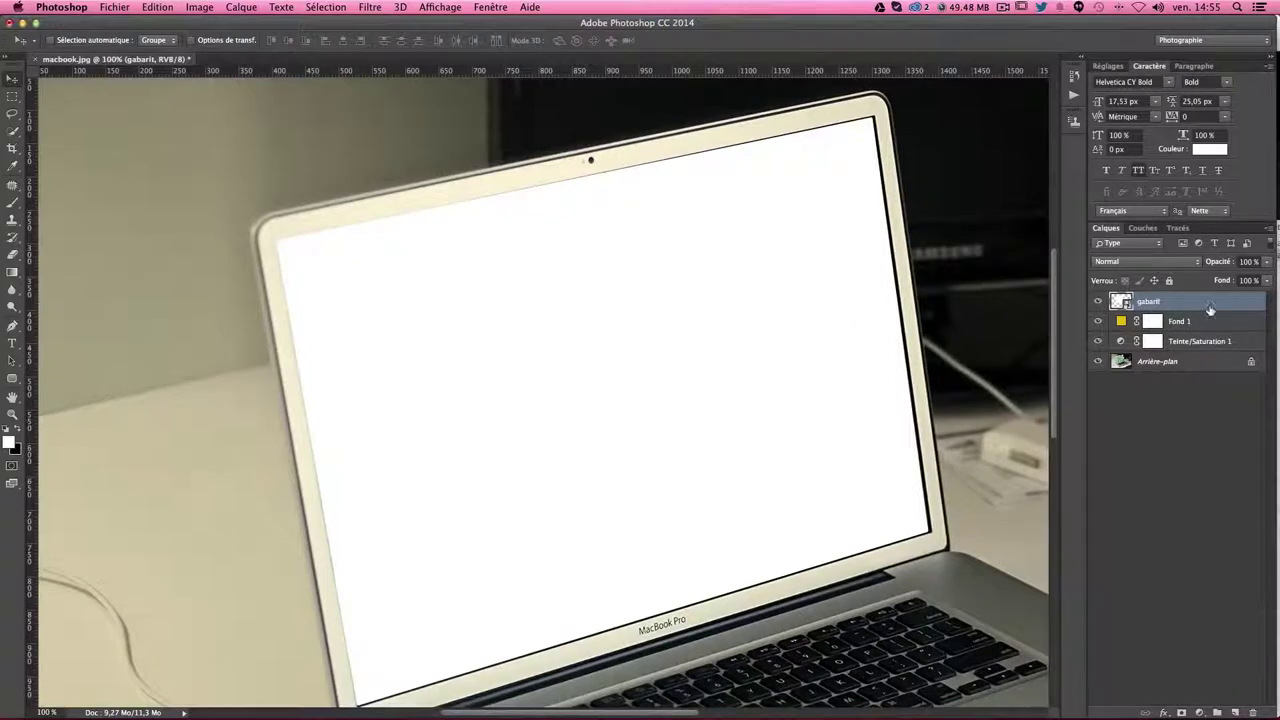
- Add an Ombre interne style to gabarit and swing its shadow angle toward 114°
{"action": "double_click", "coordinate": [1216, 310]}
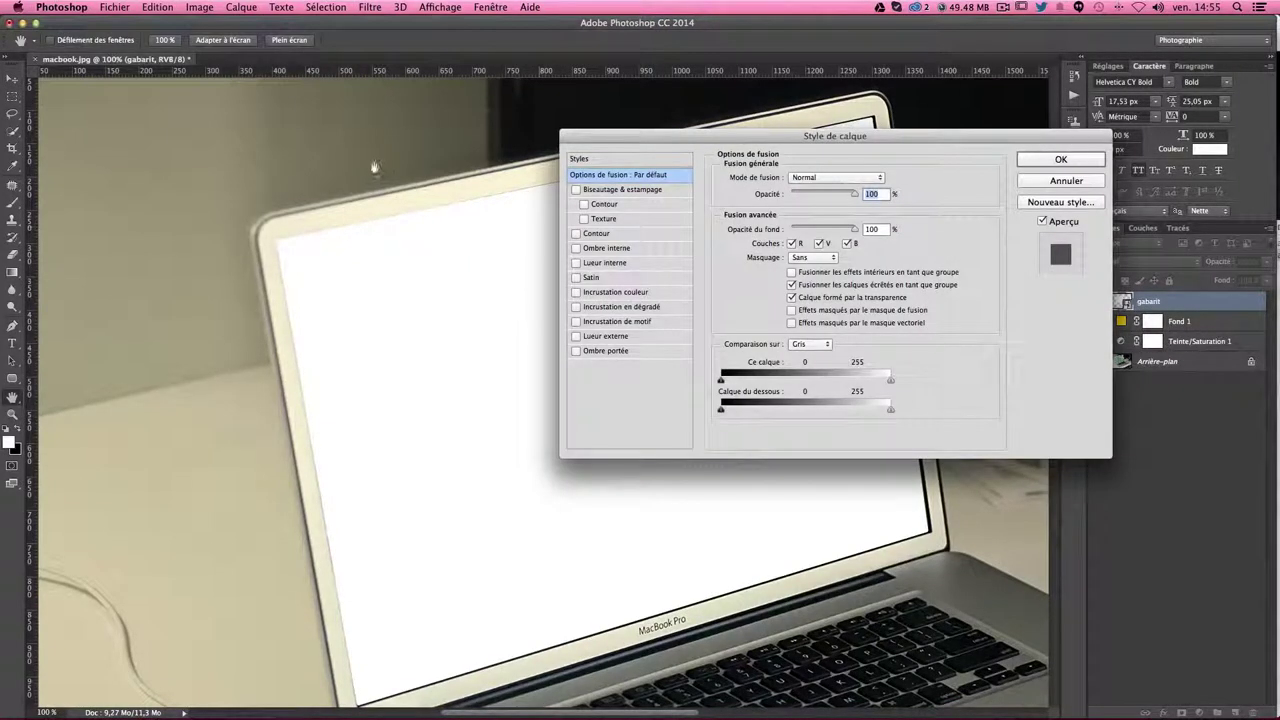
{"action": "left_click", "coordinate": [603, 248]}
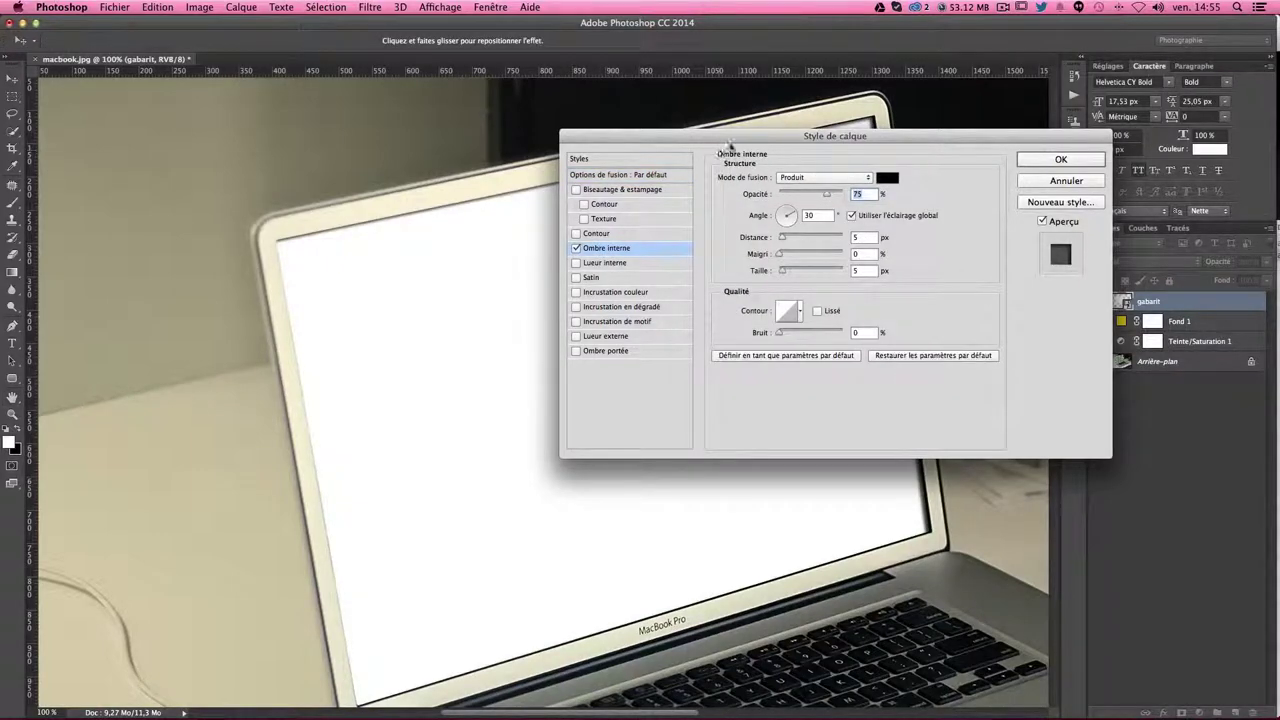
{"action": "left_click_drag", "start_coordinate": [729, 143], "coordinate": [1003, 143]}
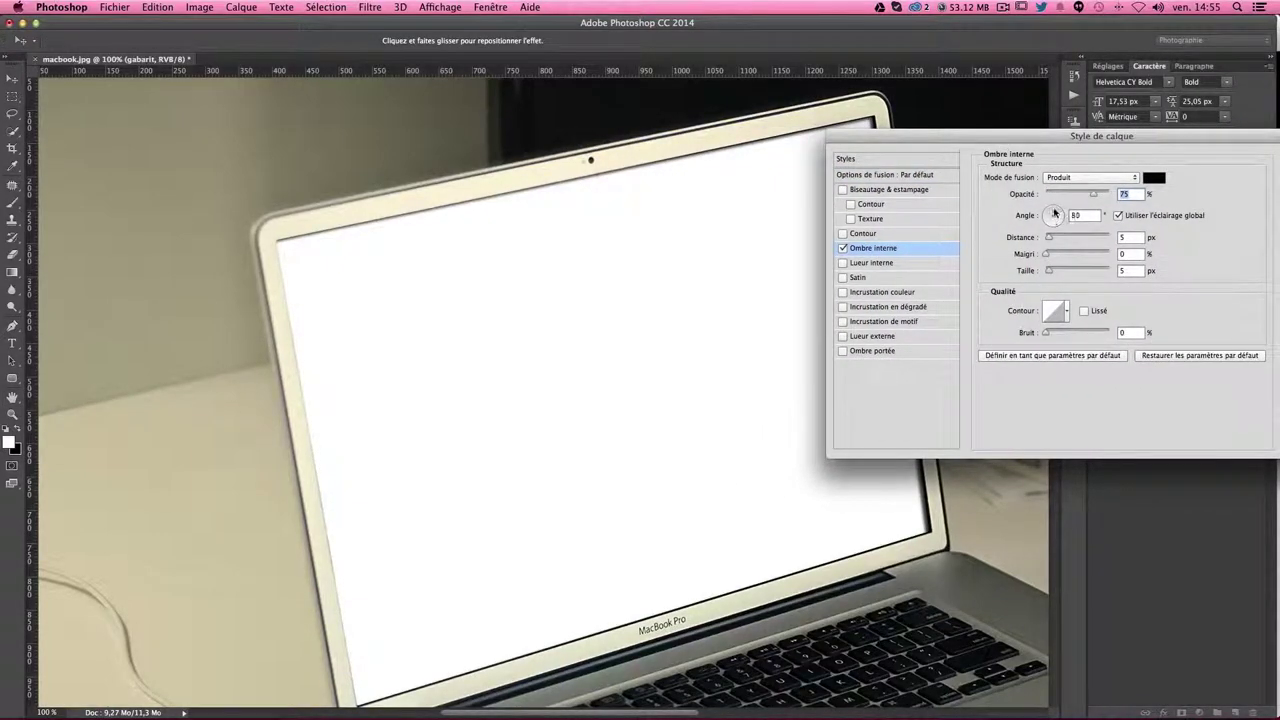
{"action": "left_click_drag", "start_coordinate": [1053, 218], "coordinate": [1053, 209]}
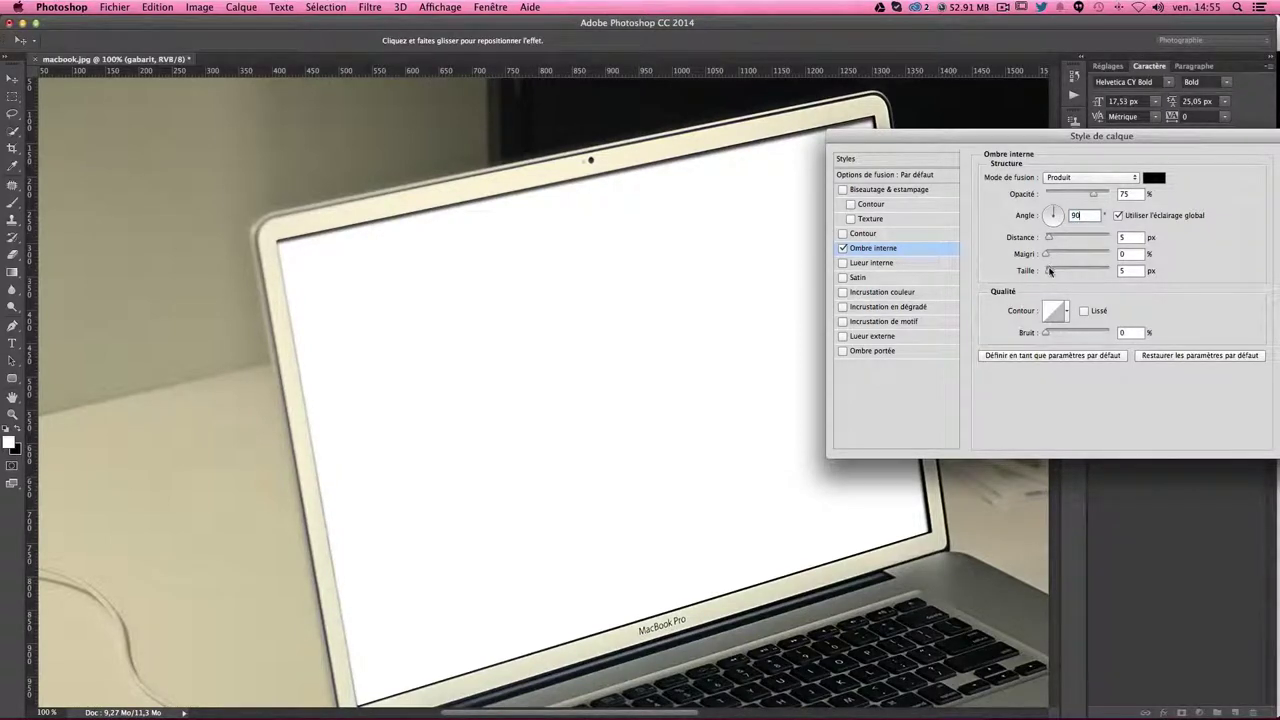
{"action": "left_click_drag", "start_coordinate": [1049, 270], "coordinate": [1056, 273]}
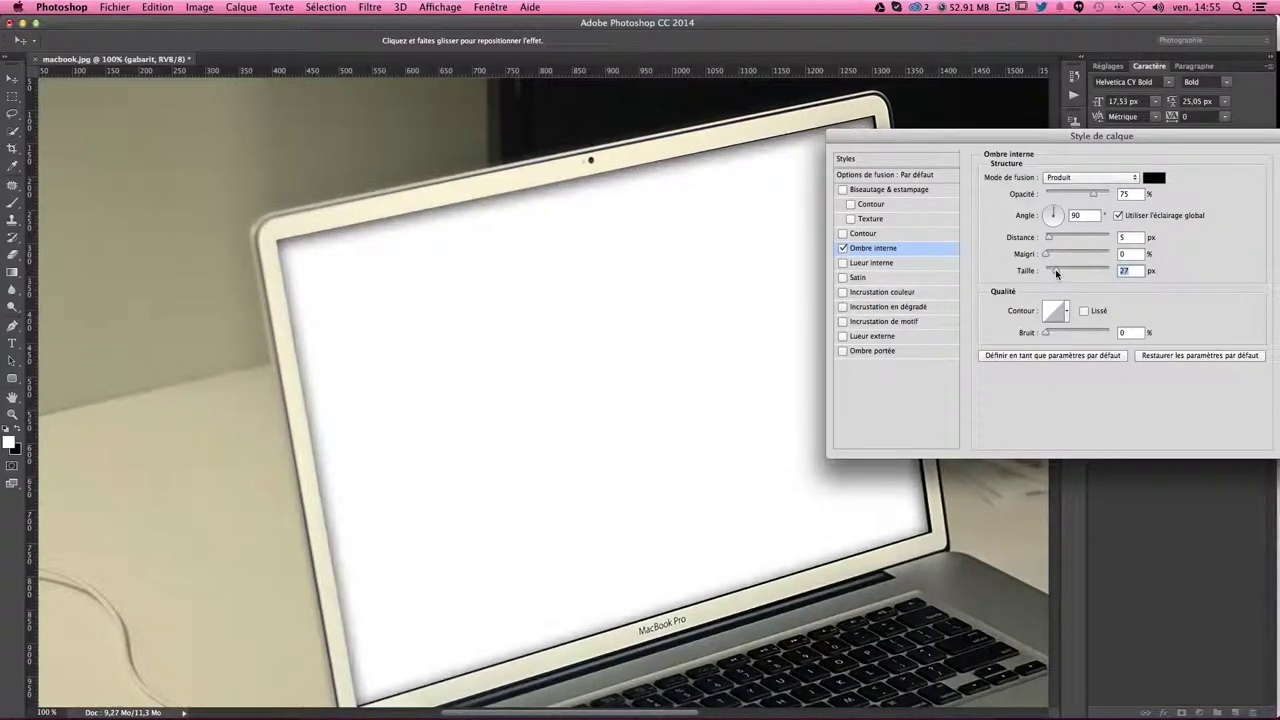
{"action": "left_click", "coordinate": [1050, 213]}
{"action": "left_click_drag", "start_coordinate": [1052, 213], "coordinate": [1050, 213]}
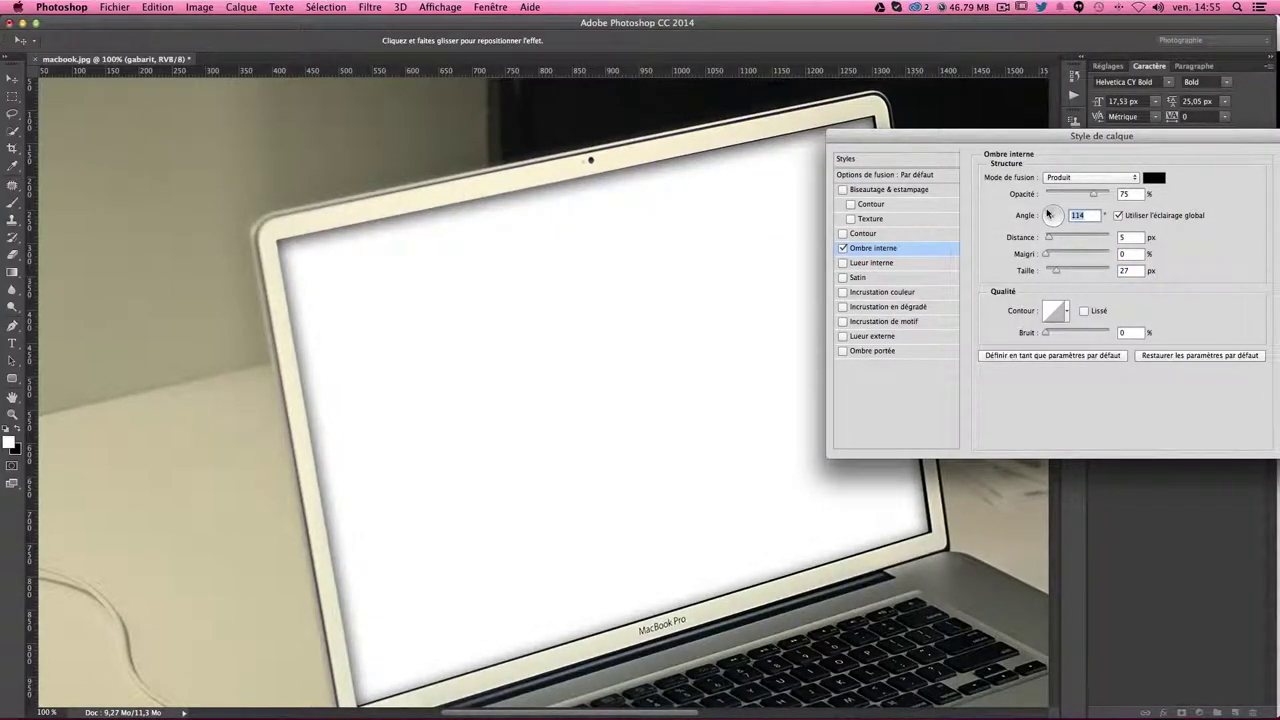
- Set the inner shadow distance to 0 px and size to 40 px, then apply it
{"action": "left_click_drag", "start_coordinate": [960, 135], "coordinate": [1030, 124]}
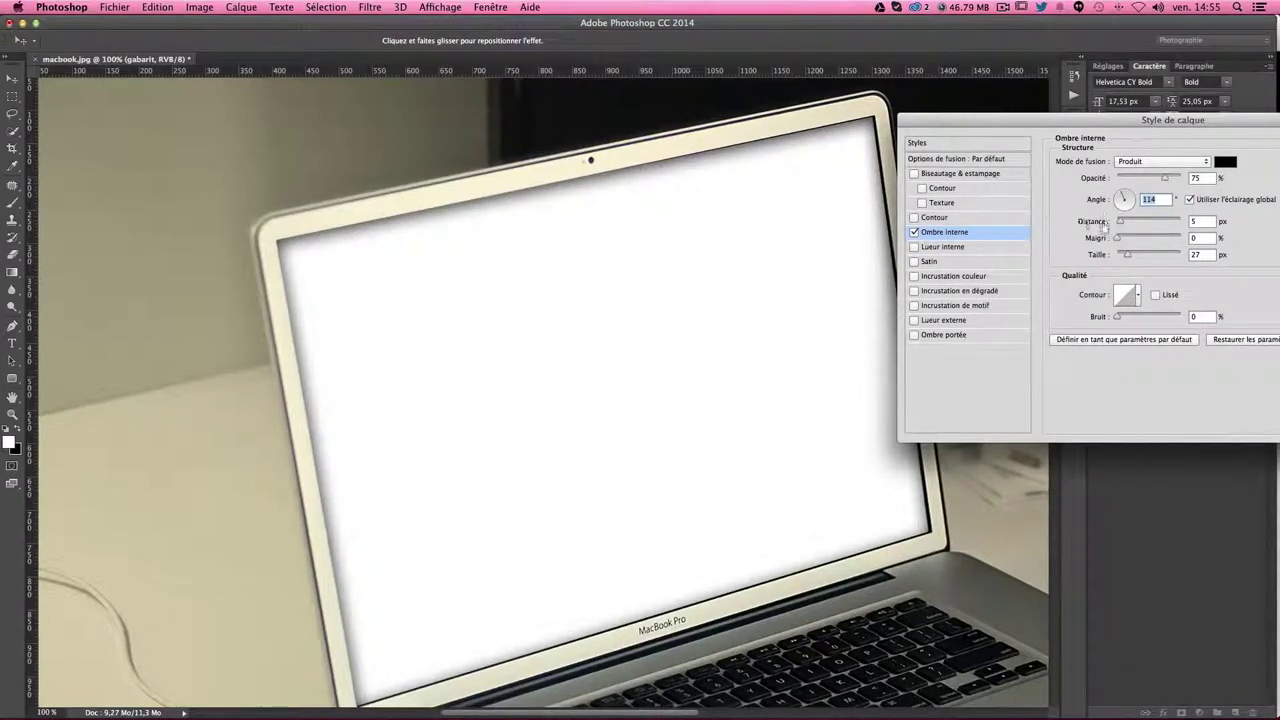
{"action": "left_click_drag", "start_coordinate": [1120, 221], "coordinate": [1110, 222]}
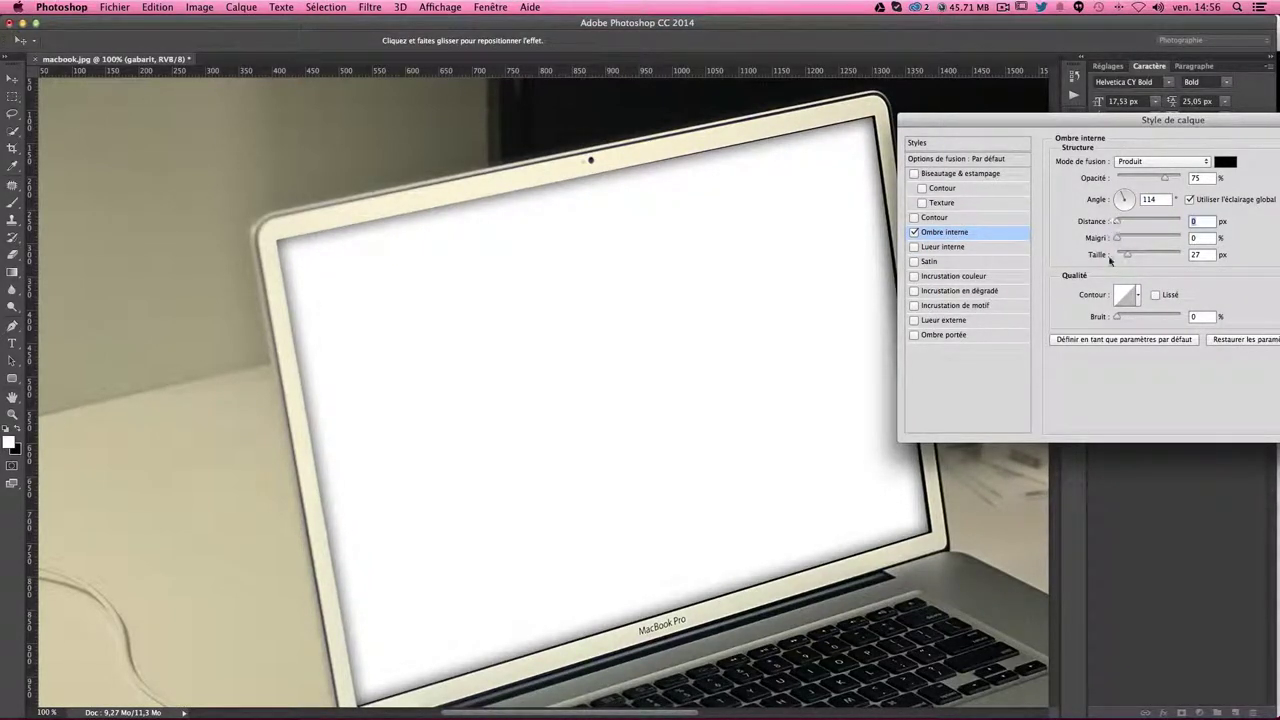
{"action": "left_click_drag", "start_coordinate": [1128, 257], "coordinate": [1131, 256]}
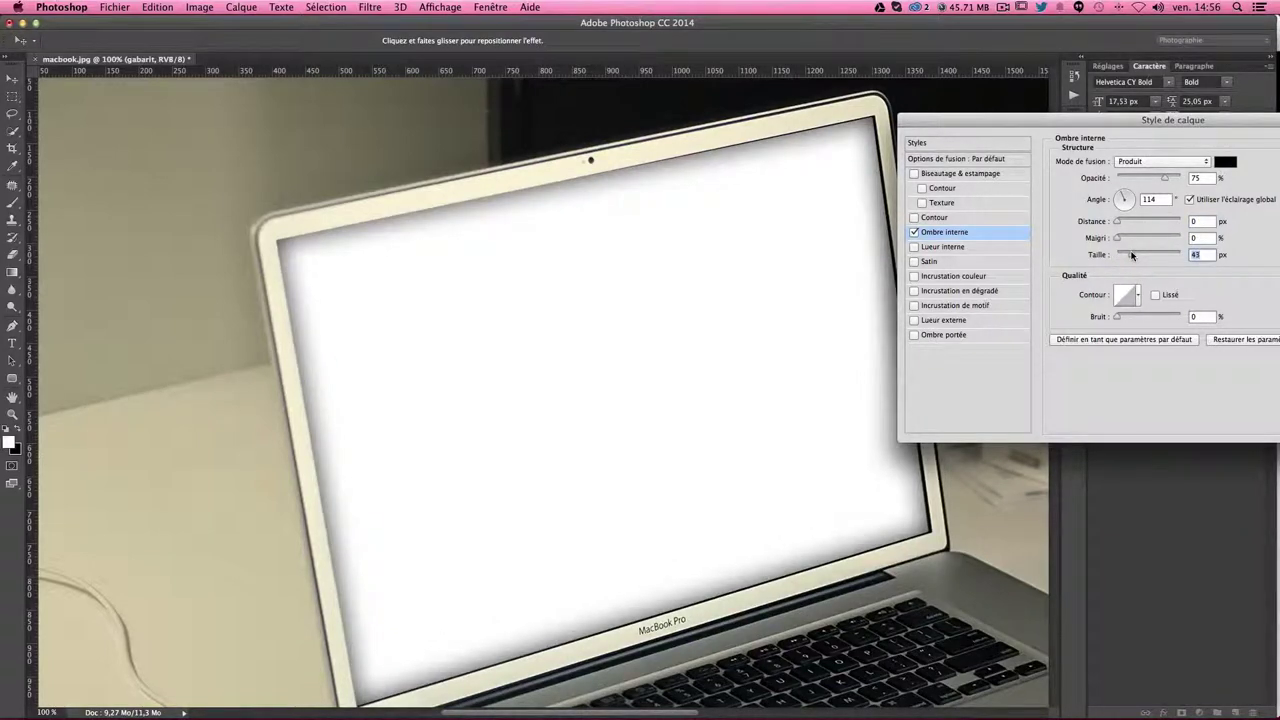
{"action": "type", "text": "40"}
{"action": "left_click", "coordinate": [1165, 180]}
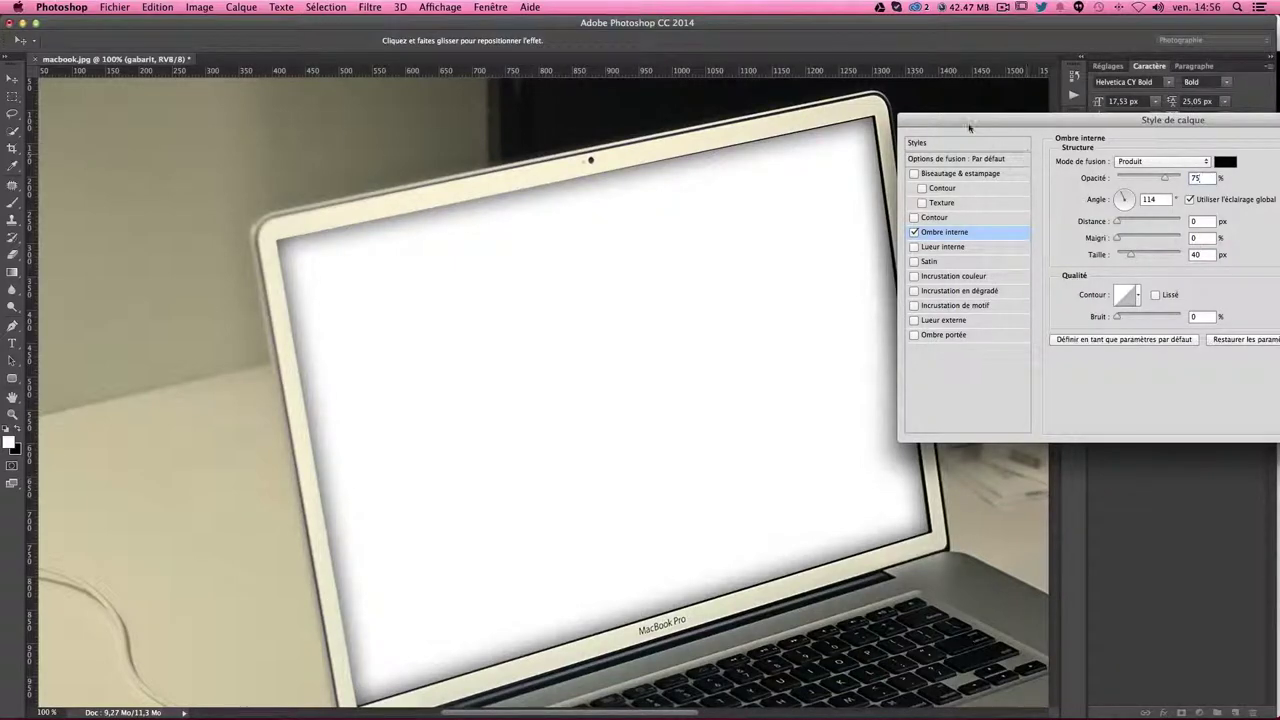
{"action": "left_click_drag", "start_coordinate": [970, 128], "coordinate": [610, 122]}
{"action": "left_click", "coordinate": [1039, 138]}
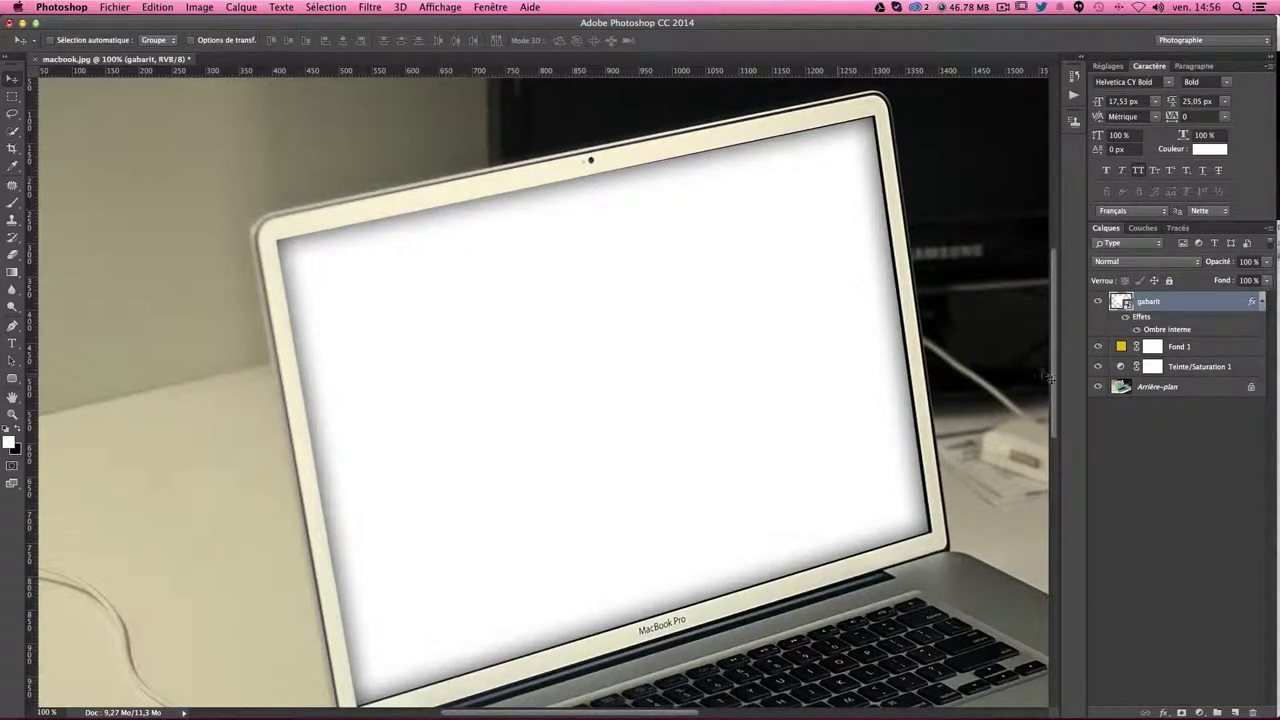
- Open the gabarit placeholder smart object and confirm it is 1024 × 768 px, without resizing
{"action": "double_click", "coordinate": [1117, 304]}
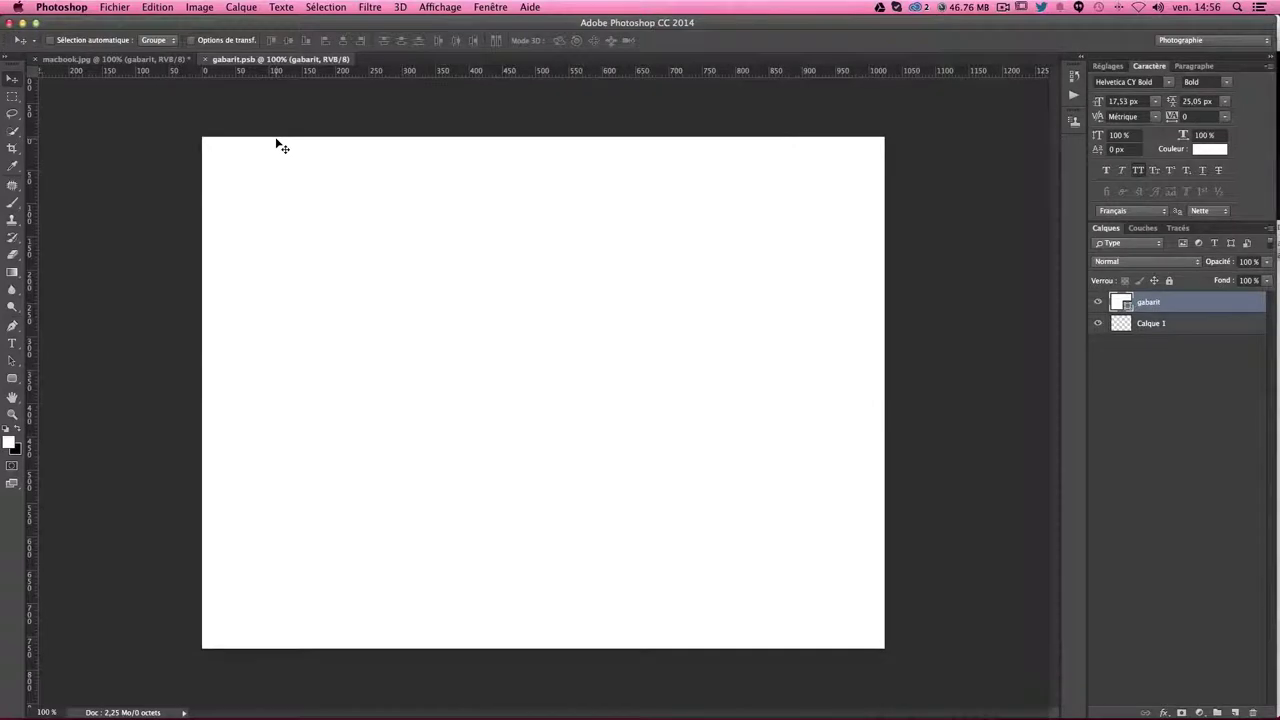
{"action": "key", "text": "ctrl+alt+i"}
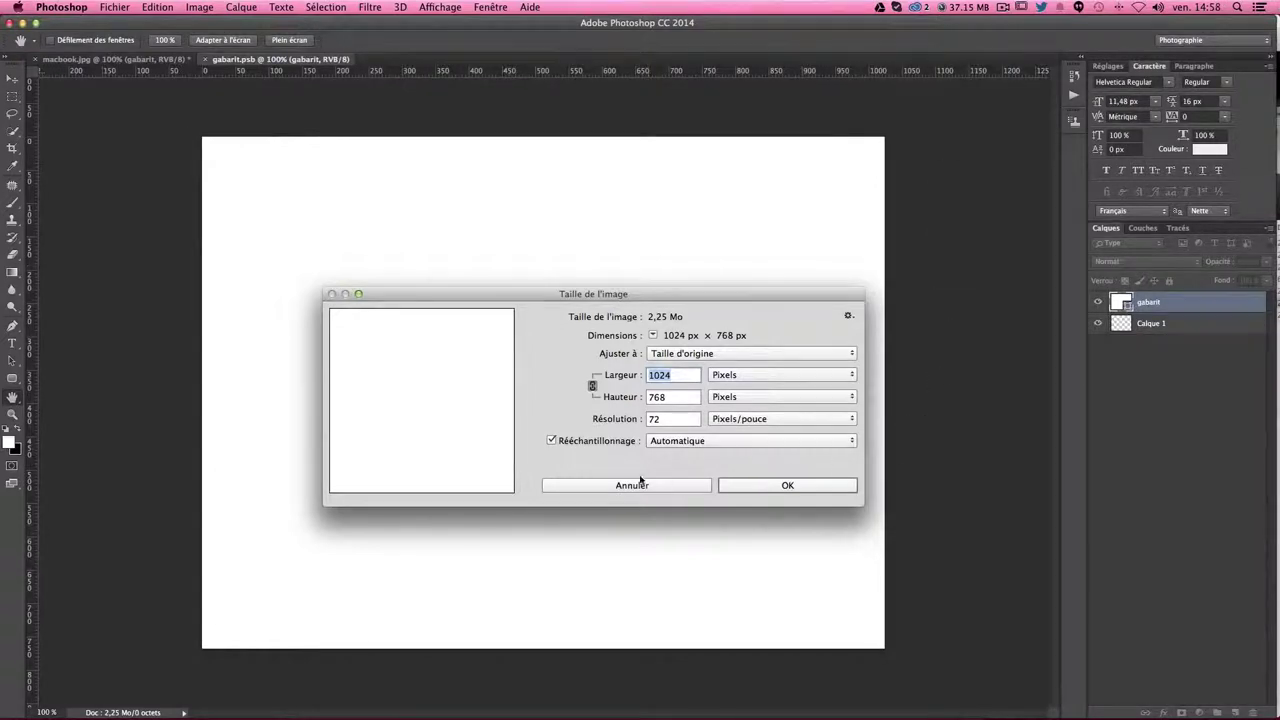
{"action": "left_click", "coordinate": [641, 483]}
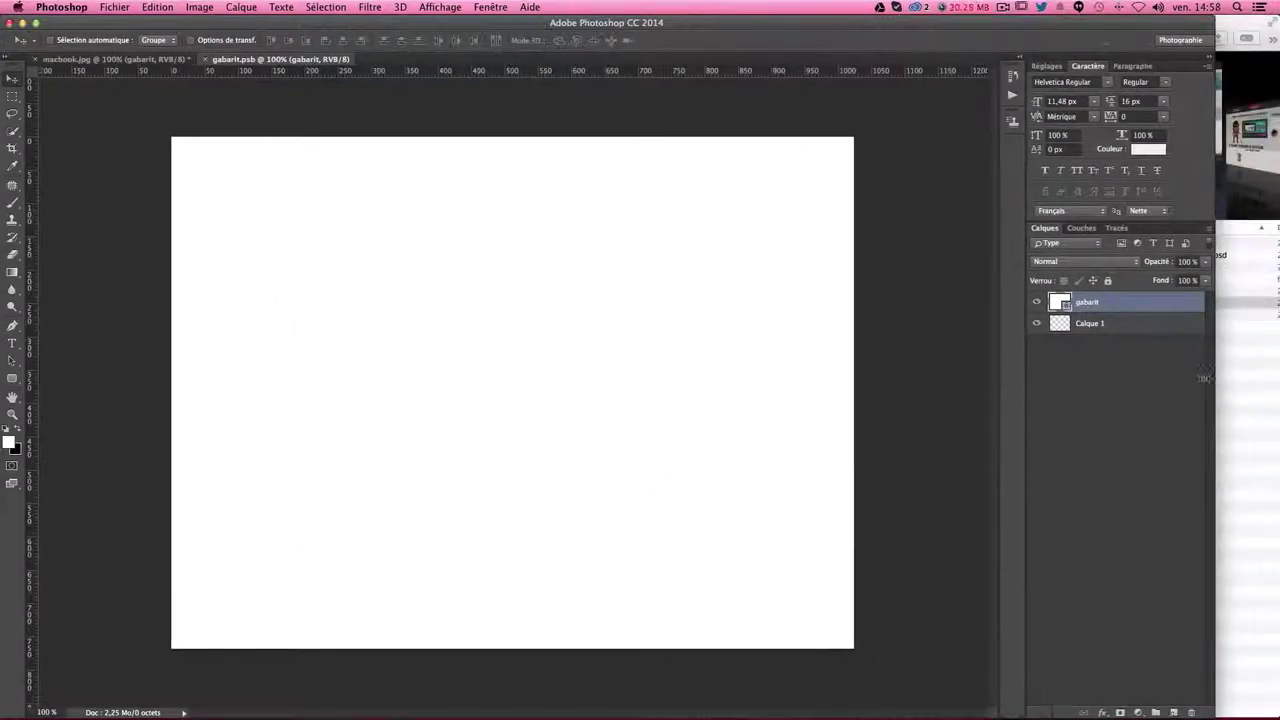
- Narrow the Photoshop window and bring Finder back to the mockup-macbook folder
{"action": "left_click_drag", "start_coordinate": [1278, 376], "coordinate": [1166, 376]}
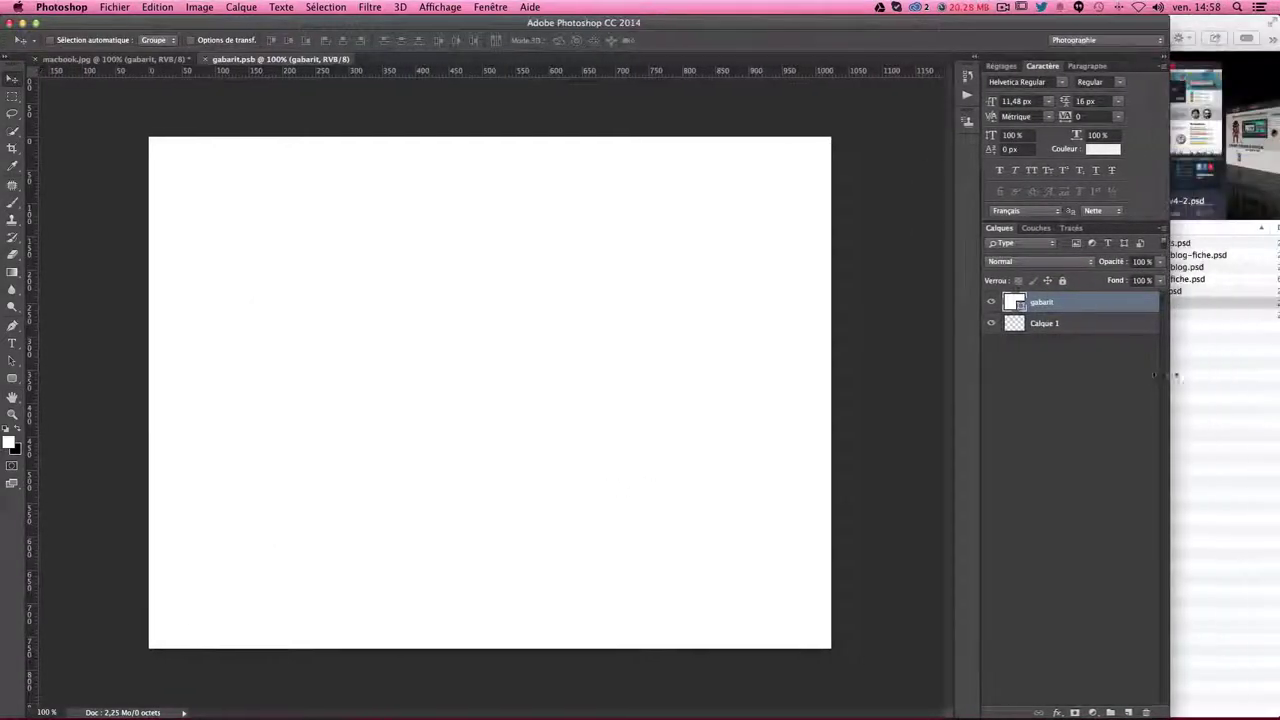
{"action": "left_click", "coordinate": [1220, 20]}
{"action": "left_click", "coordinate": [1000, 38]}
{"action": "left_click", "coordinate": [1000, 38]}
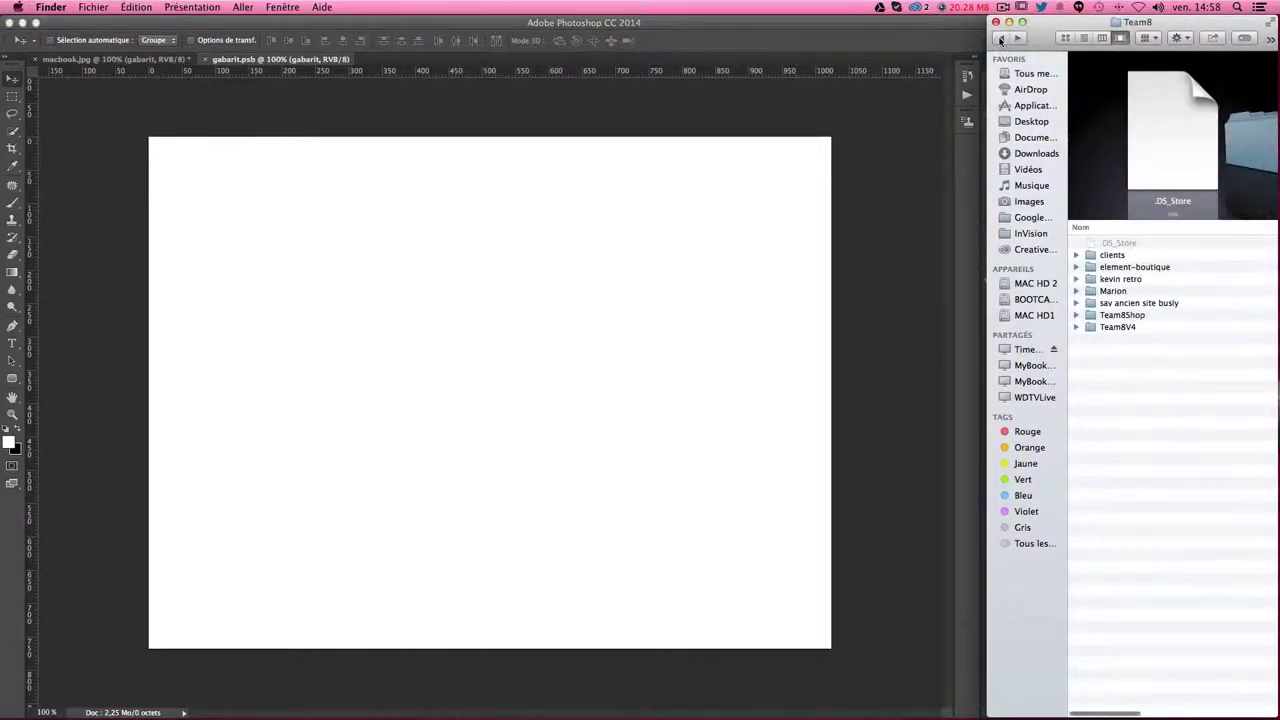
{"action": "left_click", "coordinate": [1000, 38]}
{"action": "left_click", "coordinate": [1000, 38]}
- Open team8.jpg in Adobe Photoshop using Ouvrir avec
{"action": "left_click", "coordinate": [1110, 268]}
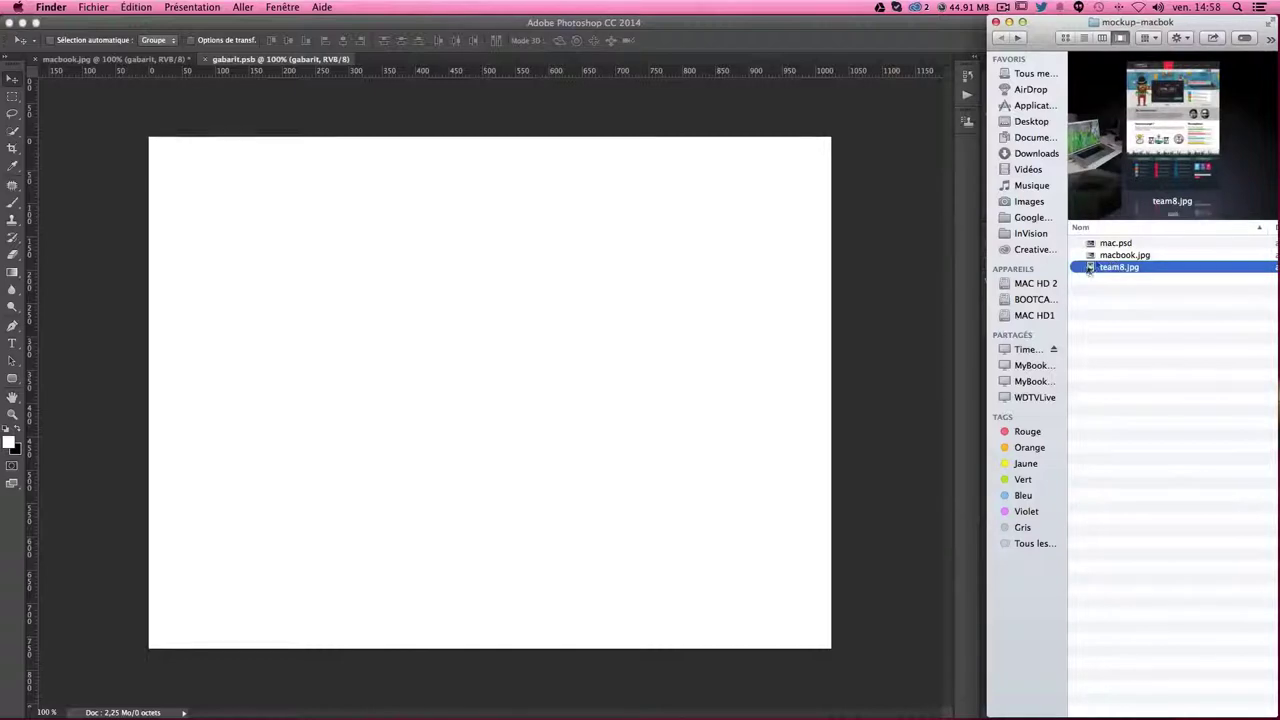
{"action": "right_click", "coordinate": [1094, 267]}
{"action": "mouse_move", "coordinate": [934, 286]}
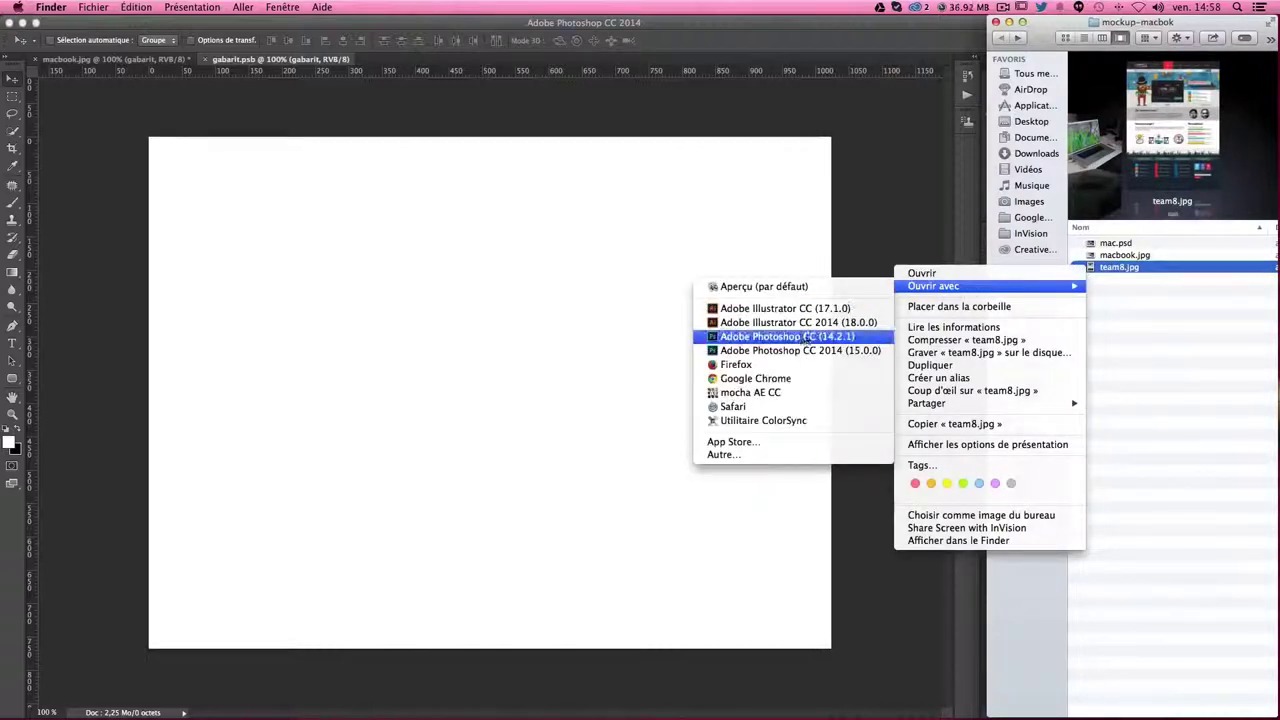
{"action": "left_click", "coordinate": [770, 352]}
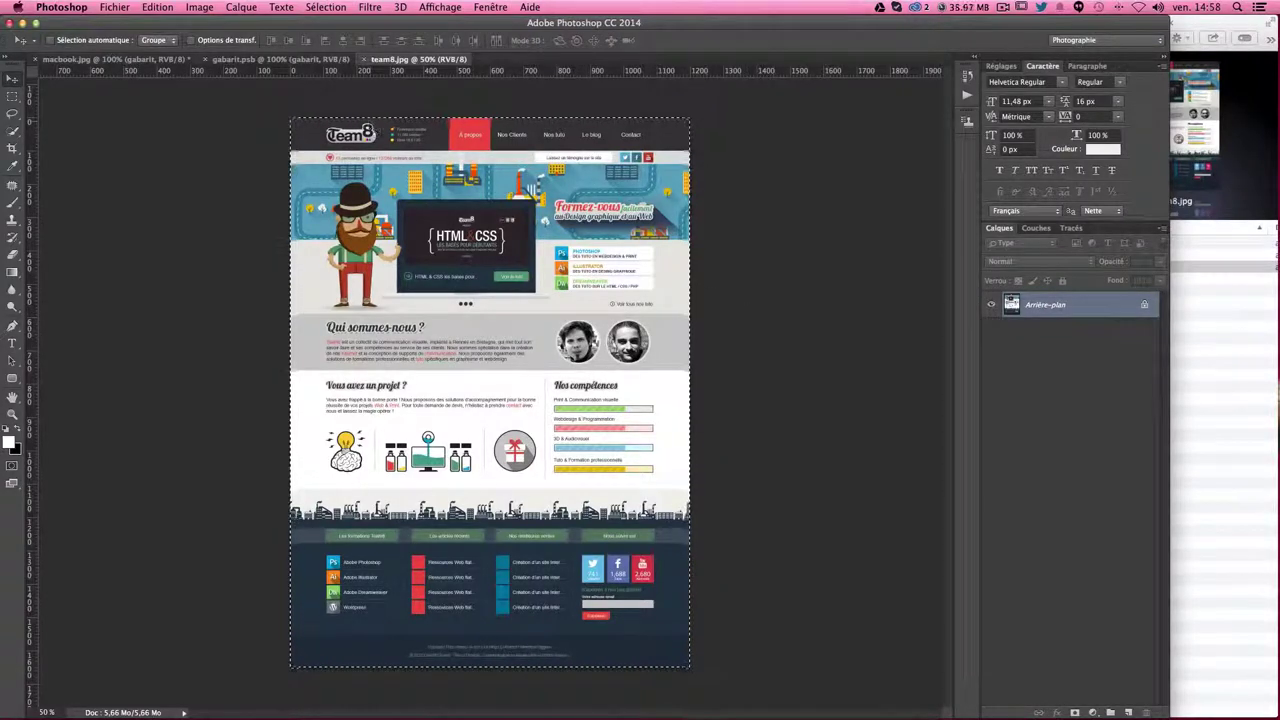
- Paste the Team8 screenshot into gabarit.psb and scale it down into the top-left corner
{"action": "left_click", "coordinate": [270, 59]}
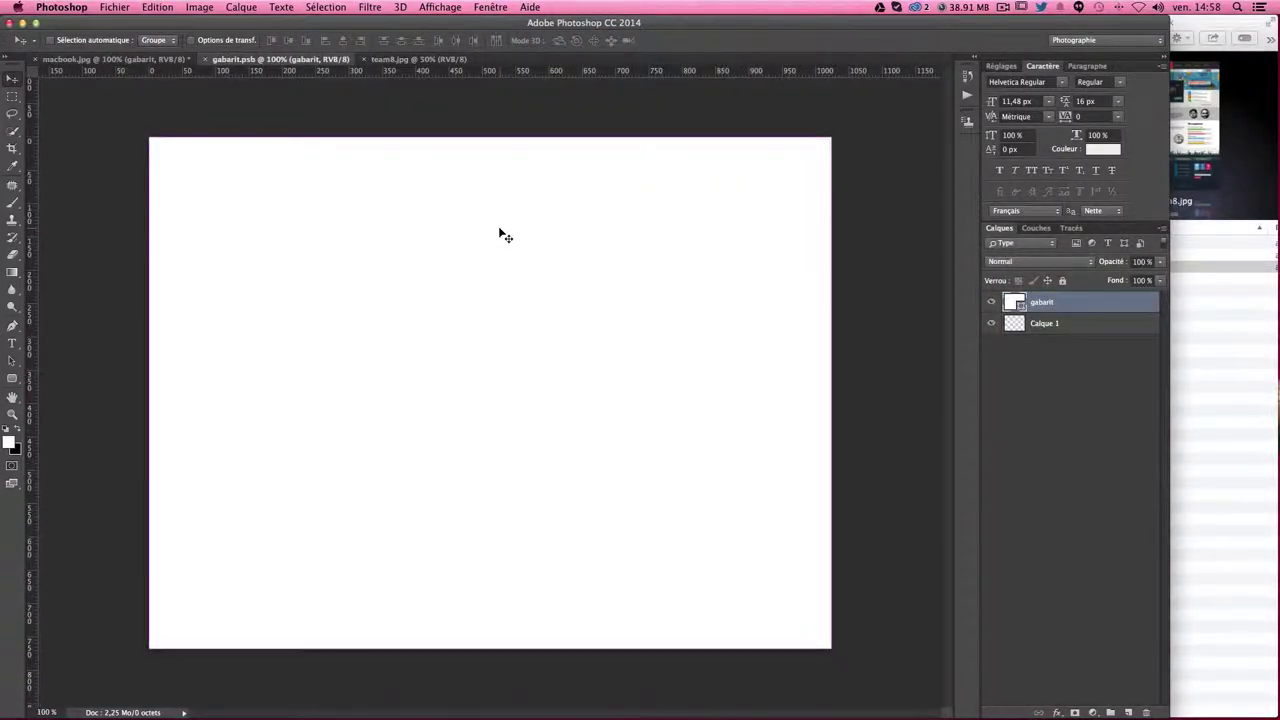
{"action": "key", "text": "super+v"}
{"action": "key", "text": "super+t"}
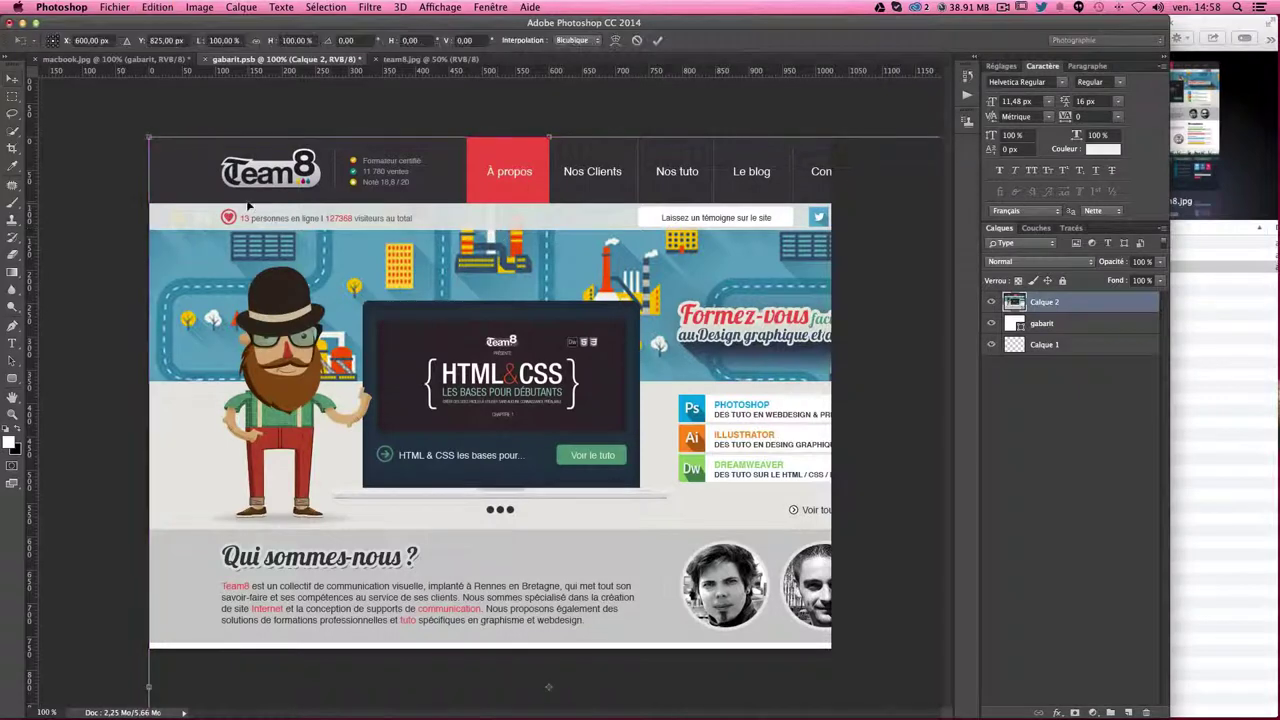
{"action": "left_click_drag", "start_coordinate": [146, 133], "coordinate": [536, 548]}
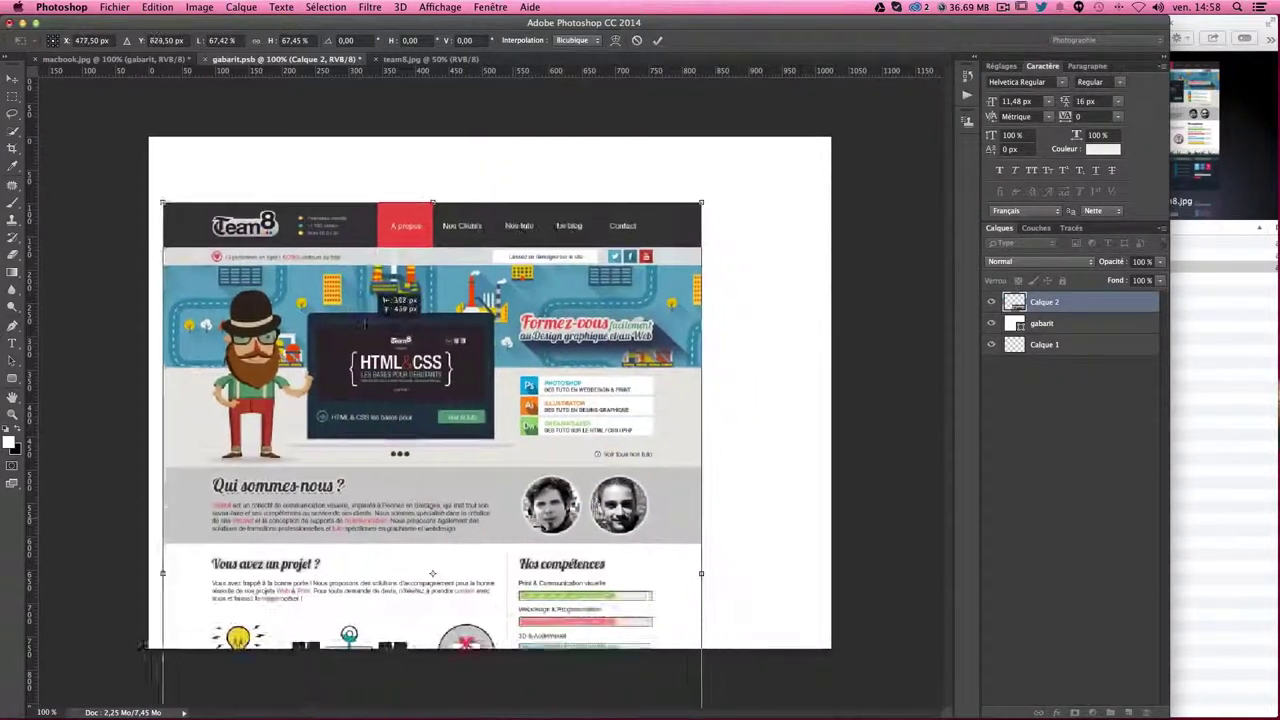
{"action": "left_click_drag", "start_coordinate": [536, 548], "coordinate": [319, 230]}
- Resize the screenshot to about 85%, align it to the template's top edge, and save gabarit.psb
{"action": "left_click_drag", "start_coordinate": [731, 166], "coordinate": [935, 14]}
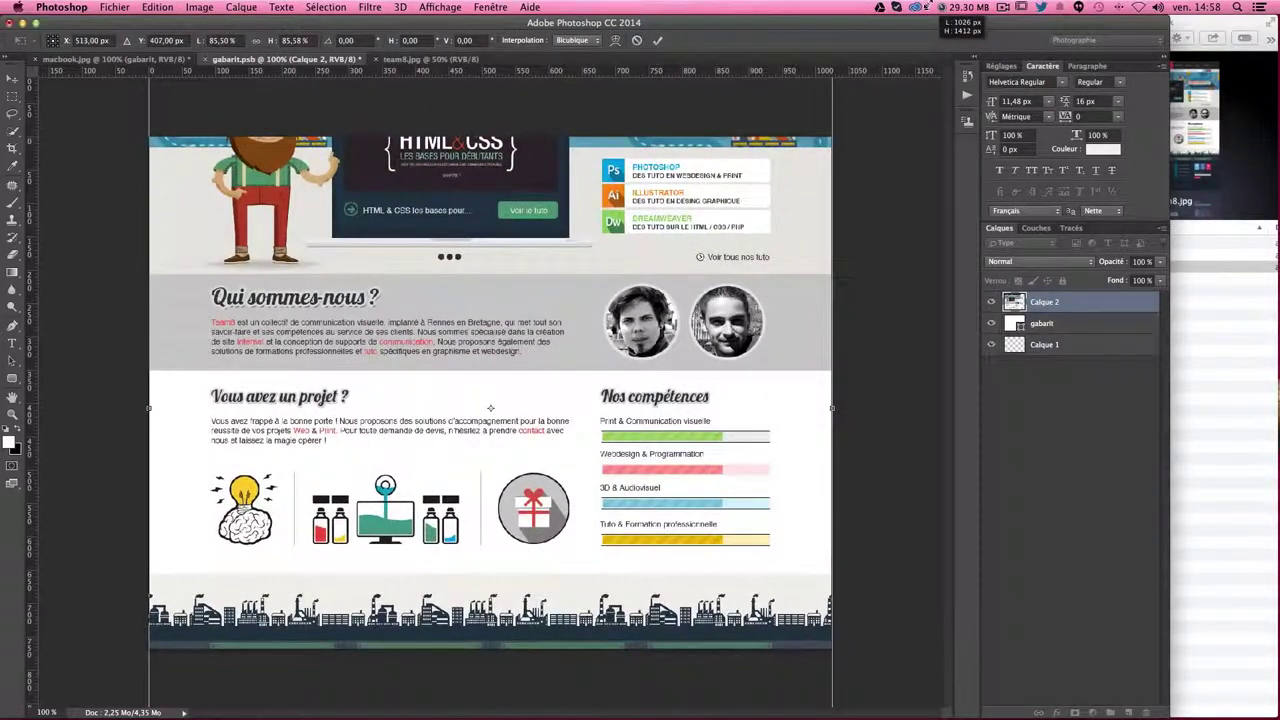
{"action": "mouse_move", "coordinate": [592, 121]}
{"action": "left_mouse_down"}
{"action": "mouse_move", "coordinate": [592, 372]}
{"action": "mouse_move", "coordinate": [592, 320]}
{"action": "left_mouse_up"}
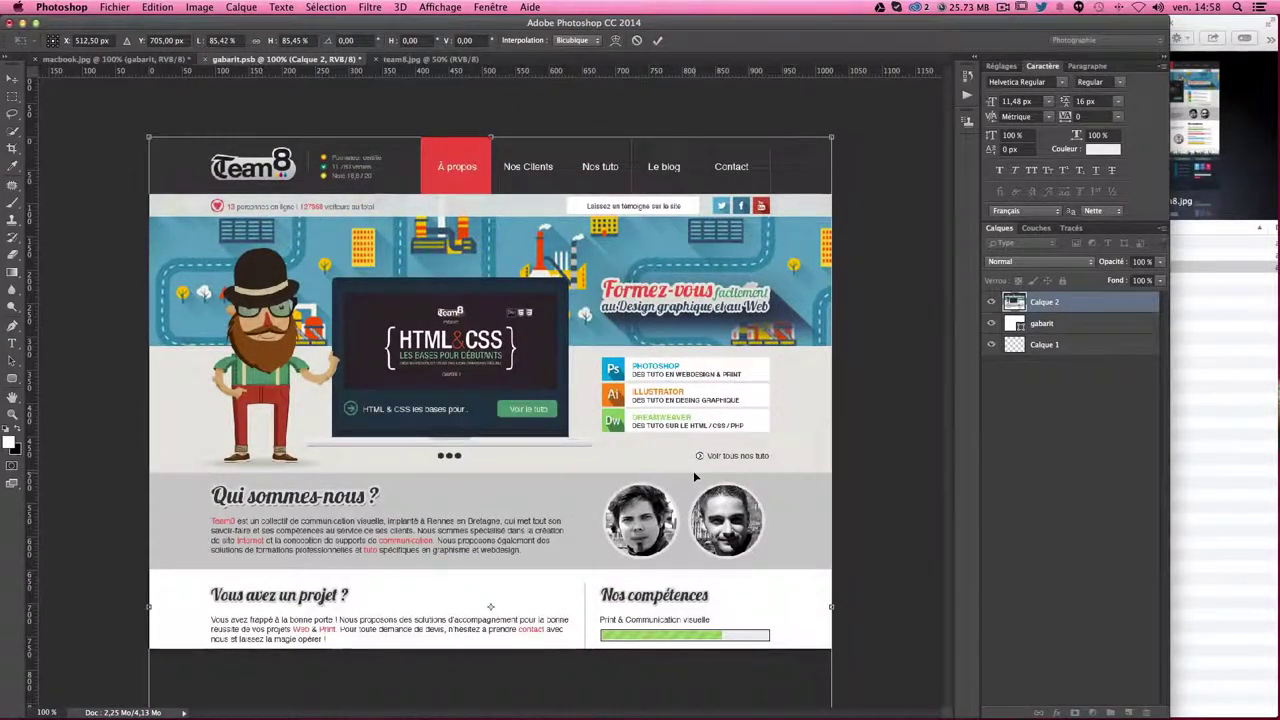
{"action": "key", "text": "Return"}
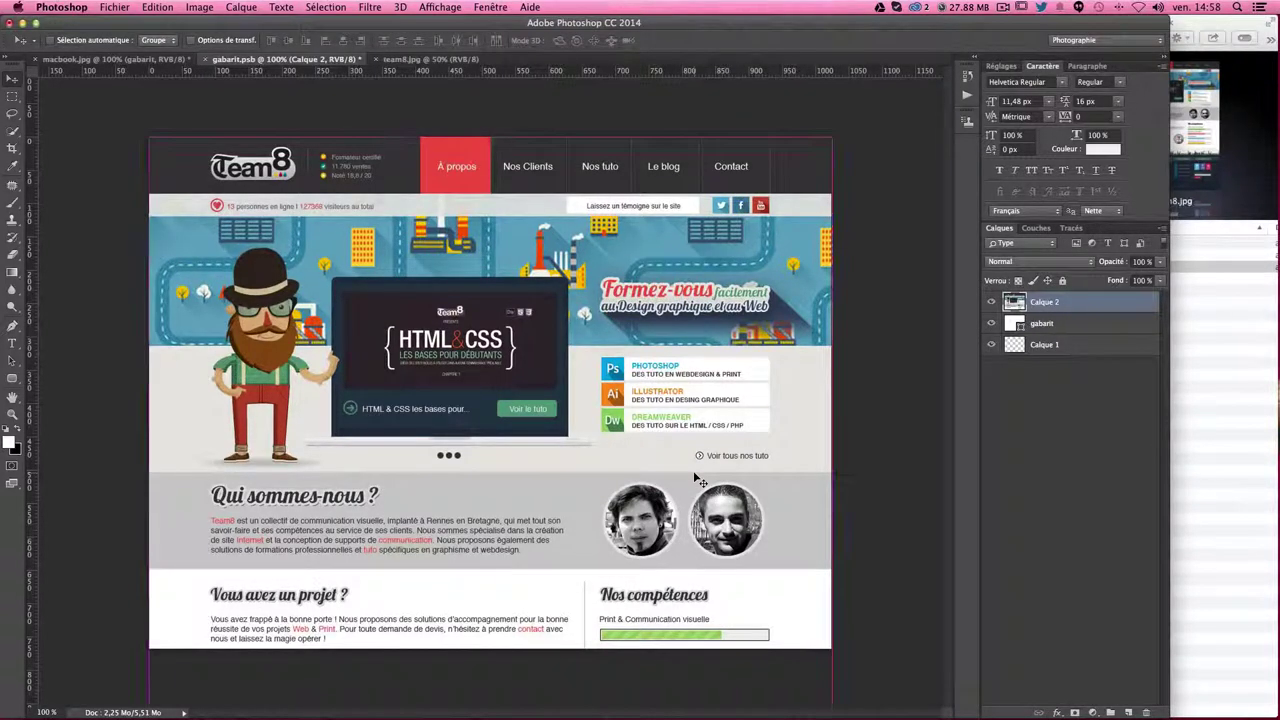
{"action": "key", "text": "ctrl+s"}
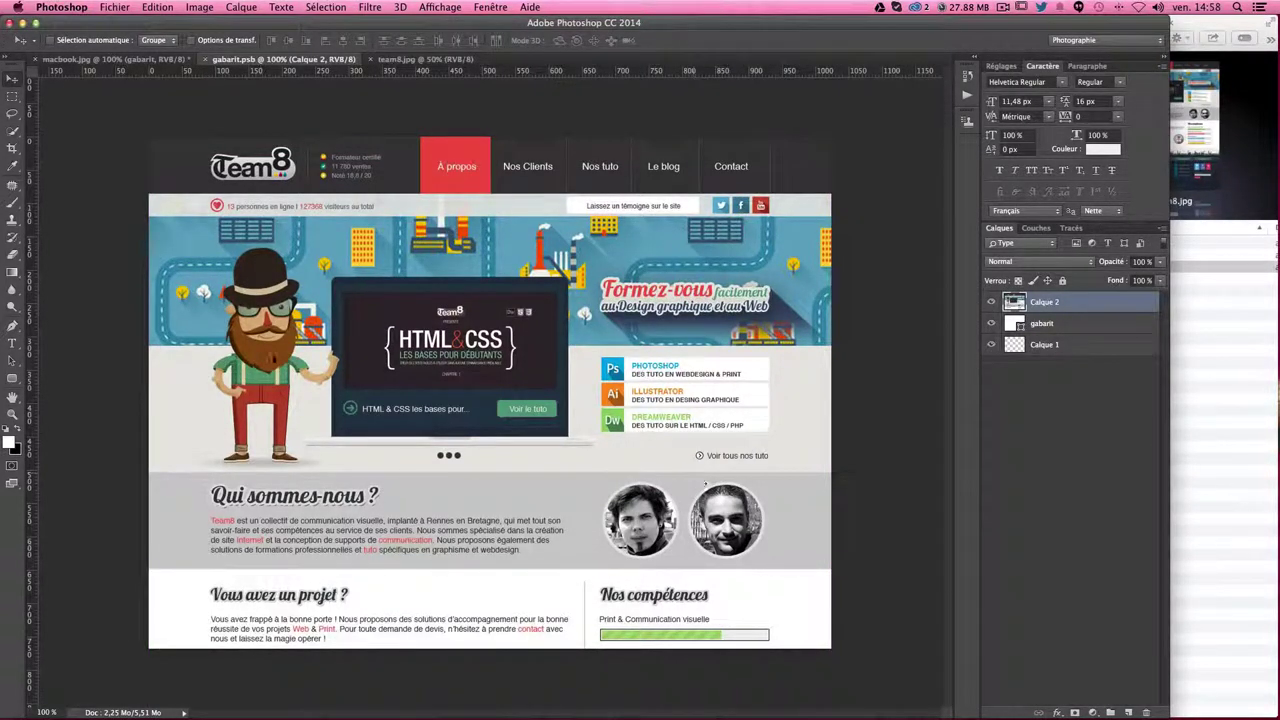
{"action": "left_click", "coordinate": [90, 60]}
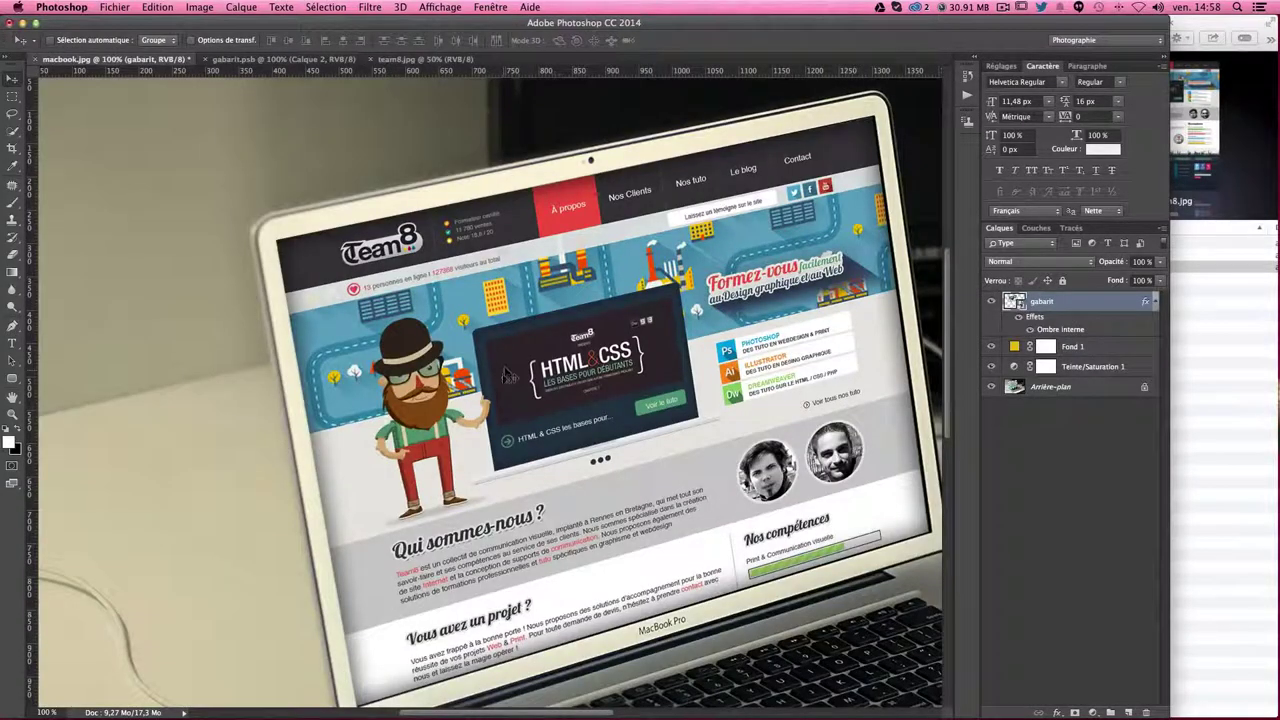
- Deselect the gabarit layer and zoom the mockup view to 66.7% to see the whole laptop
{"action": "scroll", "coordinate": [540, 414], "scroll_direction": "right", "scroll_amount": 3}
{"action": "scroll", "coordinate": [540, 414], "scroll_direction": "down", "scroll_amount": 1}
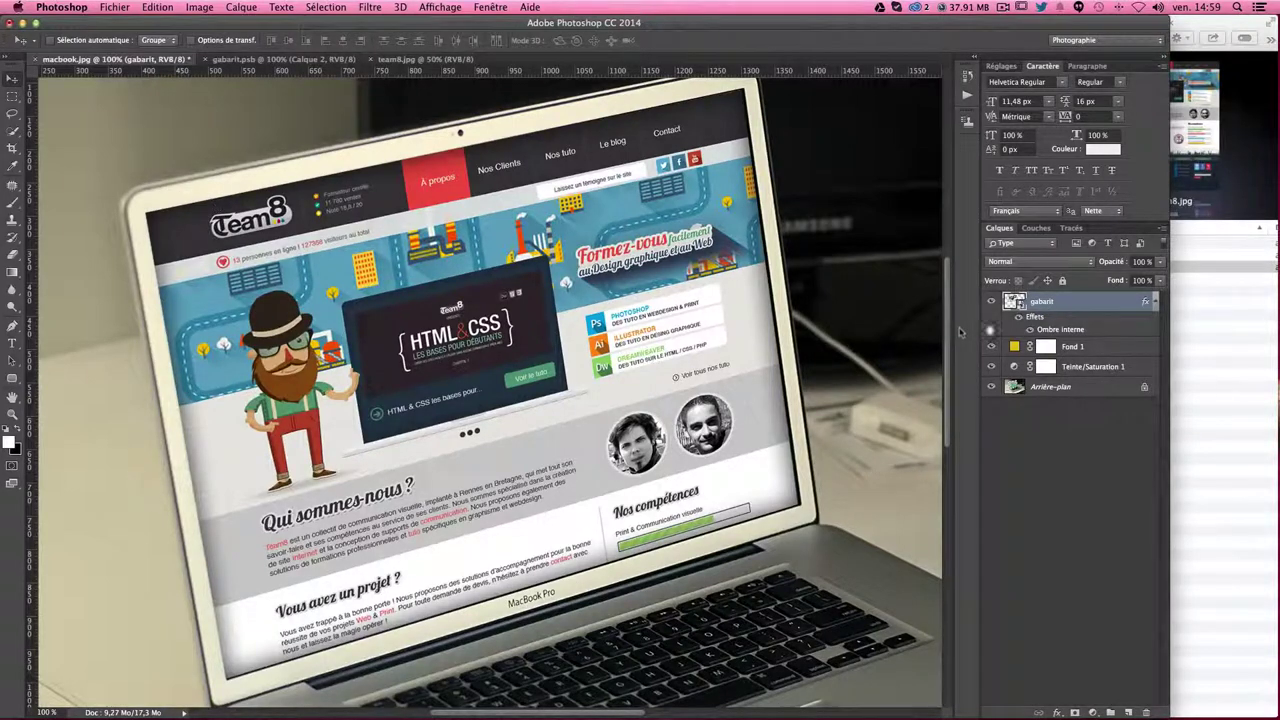
{"action": "left_click", "coordinate": [1074, 468]}
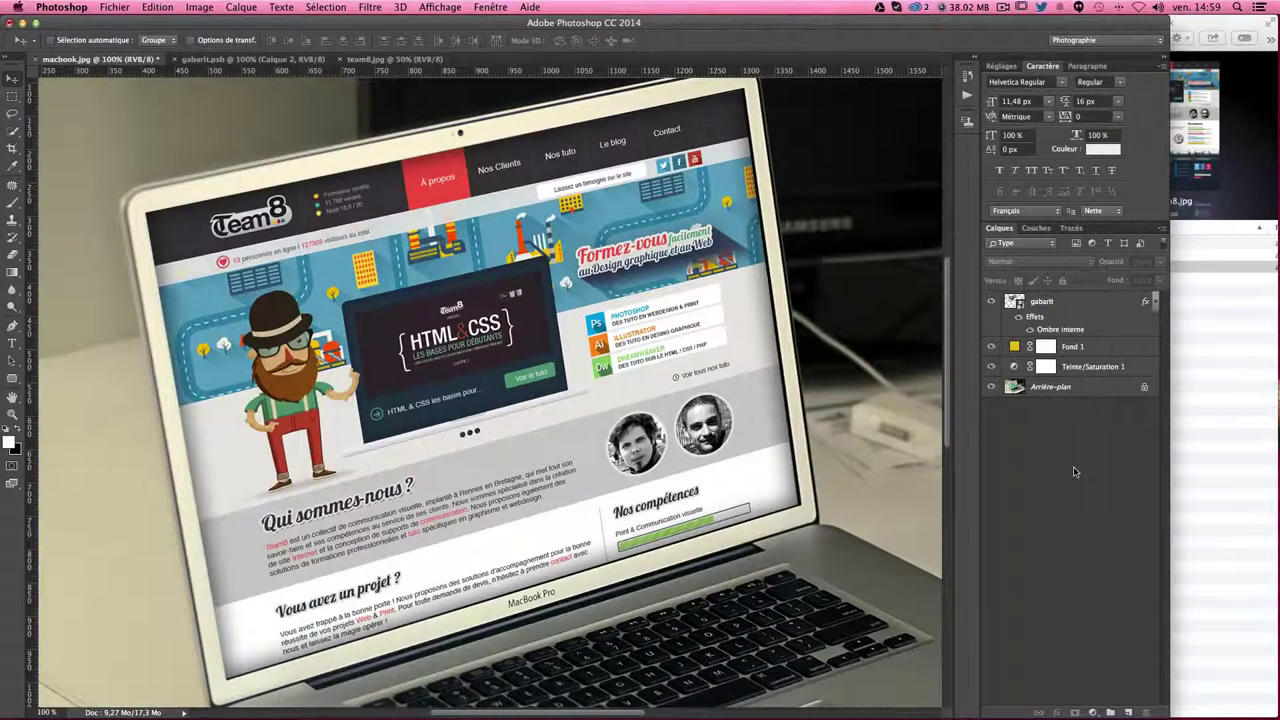
{"action": "key", "text": "super+minus"}
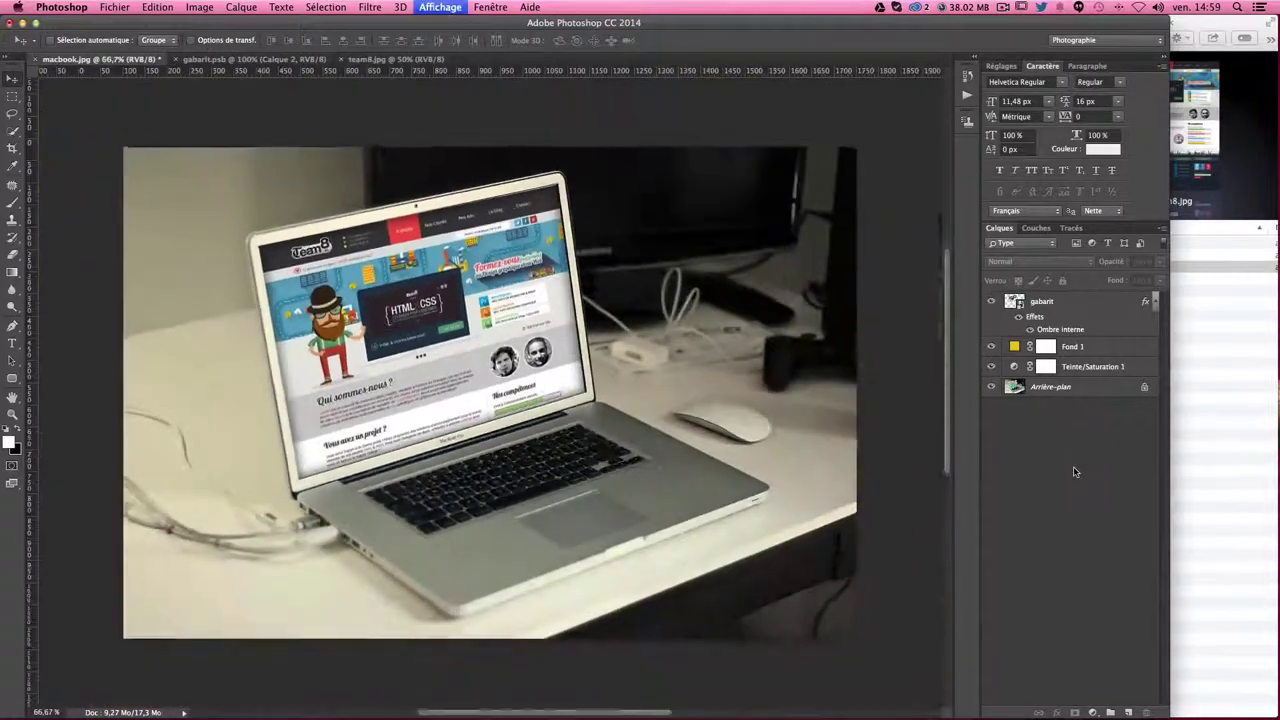
{"action": "key", "text": "super+plus"}
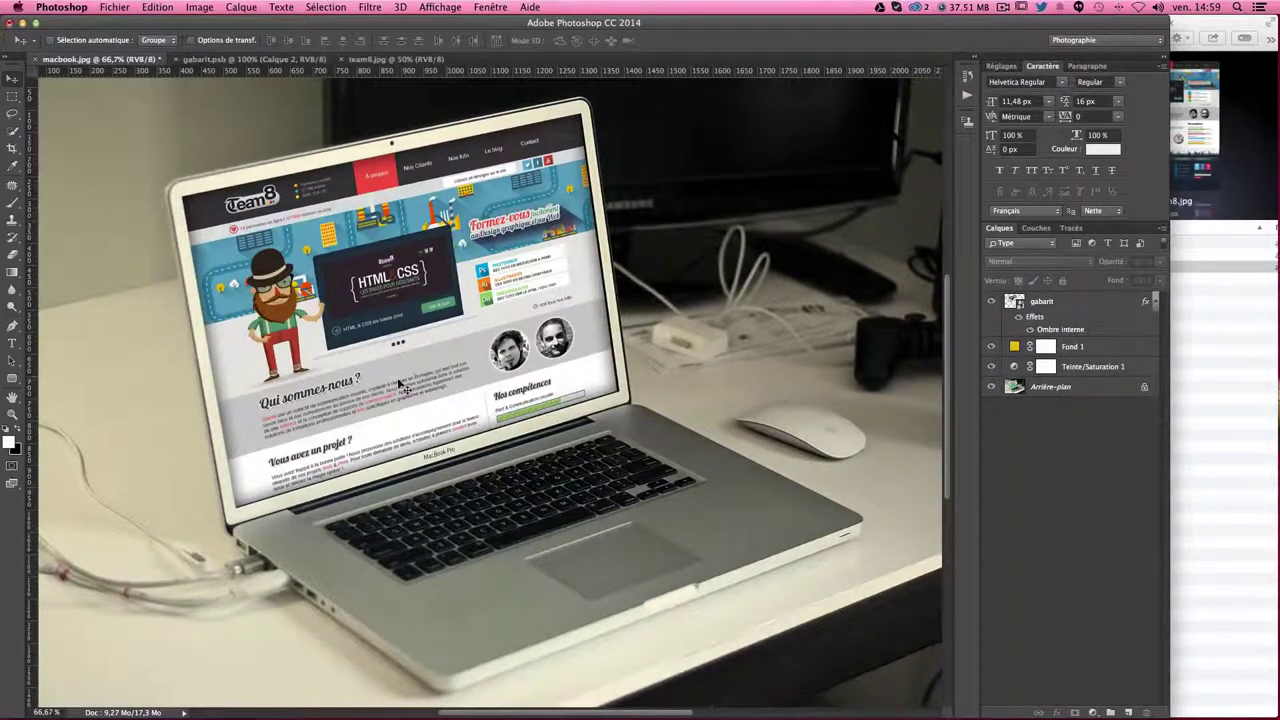
- On the gabarit layer, lasso the upper screen area above a diagonal line with 20 px Contour progressif
{"action": "left_click", "coordinate": [1062, 304]}
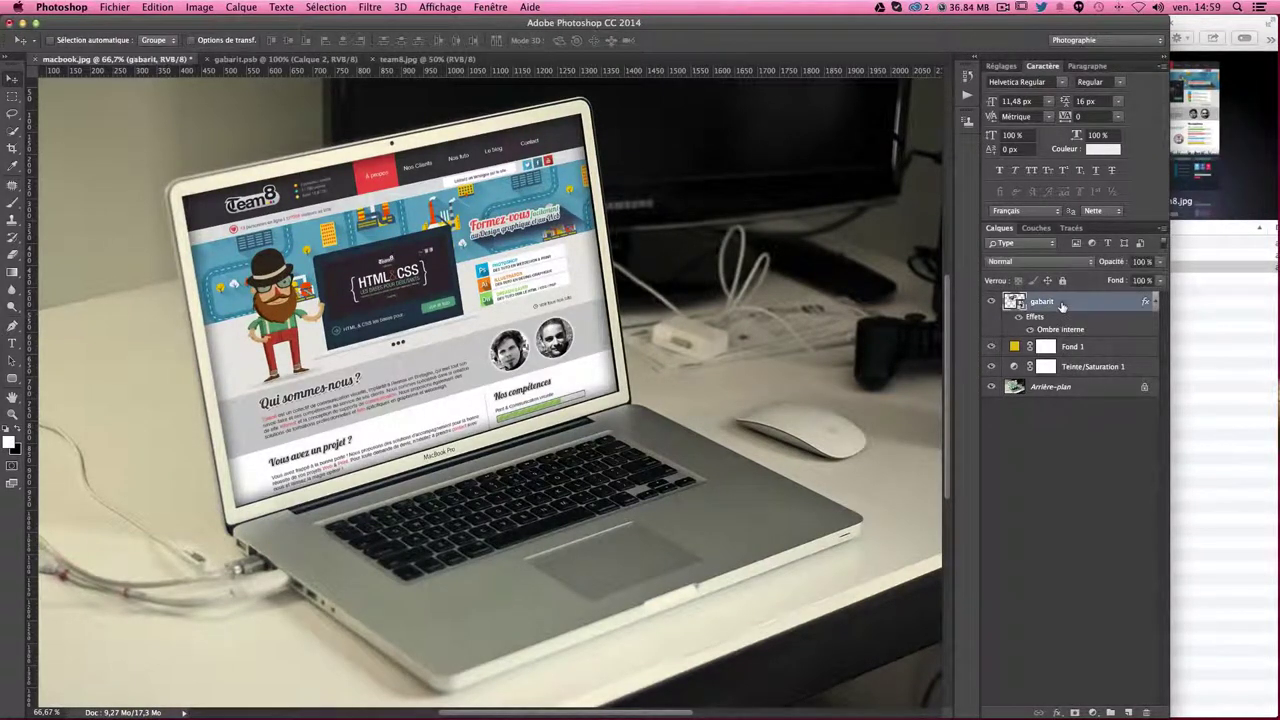
{"action": "left_click", "coordinate": [12, 116]}
{"action": "left_click", "coordinate": [206, 40]}
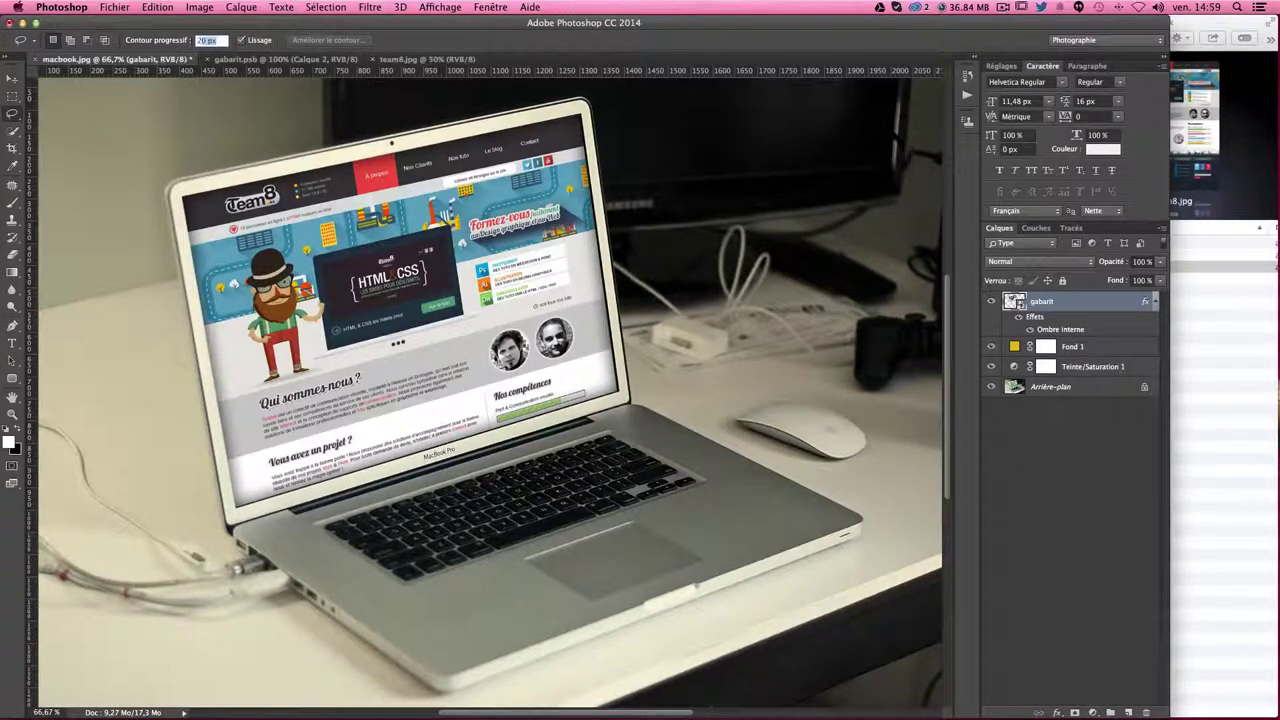
{"action": "key", "text": "Return"}
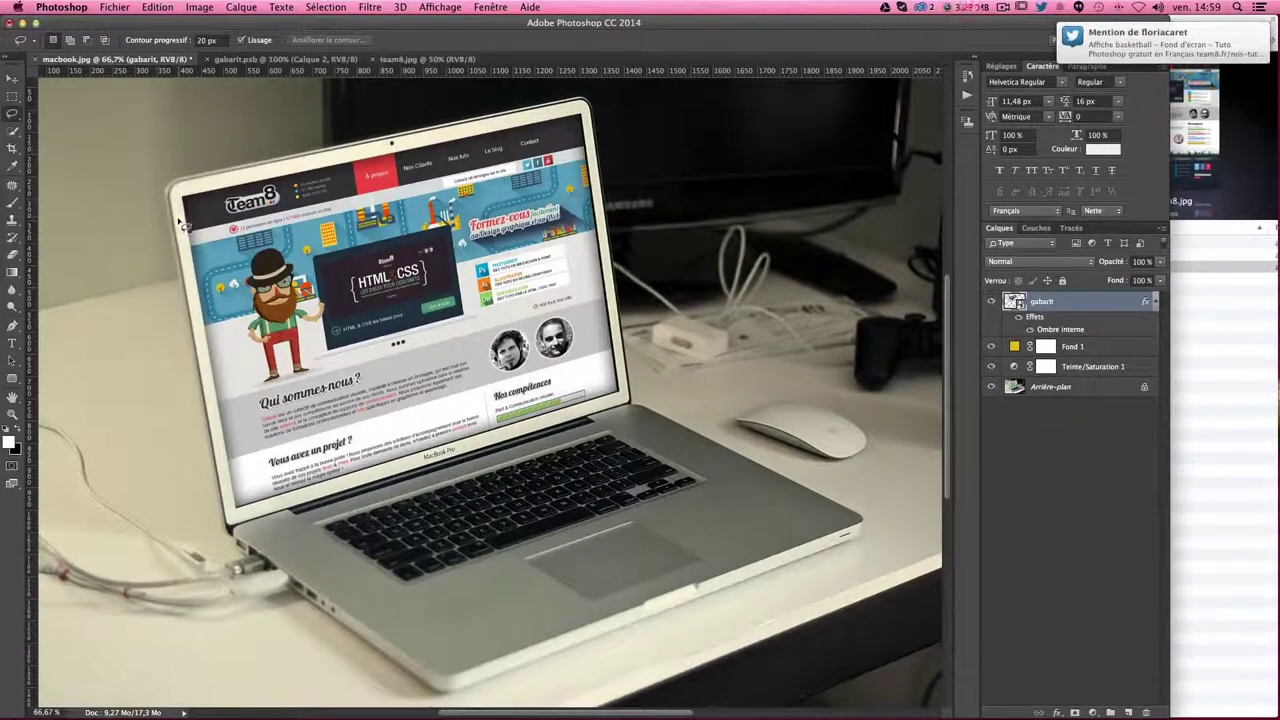
{"action": "mouse_move", "coordinate": [177, 202]}
{"action": "left_mouse_down"}
{"action": "mouse_move", "coordinate": [603, 108]}
{"action": "mouse_move", "coordinate": [607, 168]}
{"action": "mouse_move", "coordinate": [441, 218]}
{"action": "mouse_move", "coordinate": [249, 262]}
{"action": "mouse_move", "coordinate": [181, 230]}
{"action": "left_mouse_up"}
{"action": "mouse_move", "coordinate": [252, 478]}
{"action": "left_mouse_down"}
{"action": "mouse_move", "coordinate": [220, 500]}
{"action": "mouse_move", "coordinate": [248, 518]}
{"action": "mouse_move", "coordinate": [480, 455]}
{"action": "left_mouse_up"}
{"action": "mouse_move", "coordinate": [555, 428]}
{"action": "left_mouse_down"}
{"action": "mouse_move", "coordinate": [636, 392]}
{"action": "mouse_move", "coordinate": [620, 345]}
{"action": "mouse_move", "coordinate": [272, 436]}
{"action": "mouse_move", "coordinate": [226, 472]}
{"action": "mouse_move", "coordinate": [224, 500]}
{"action": "left_mouse_up"}
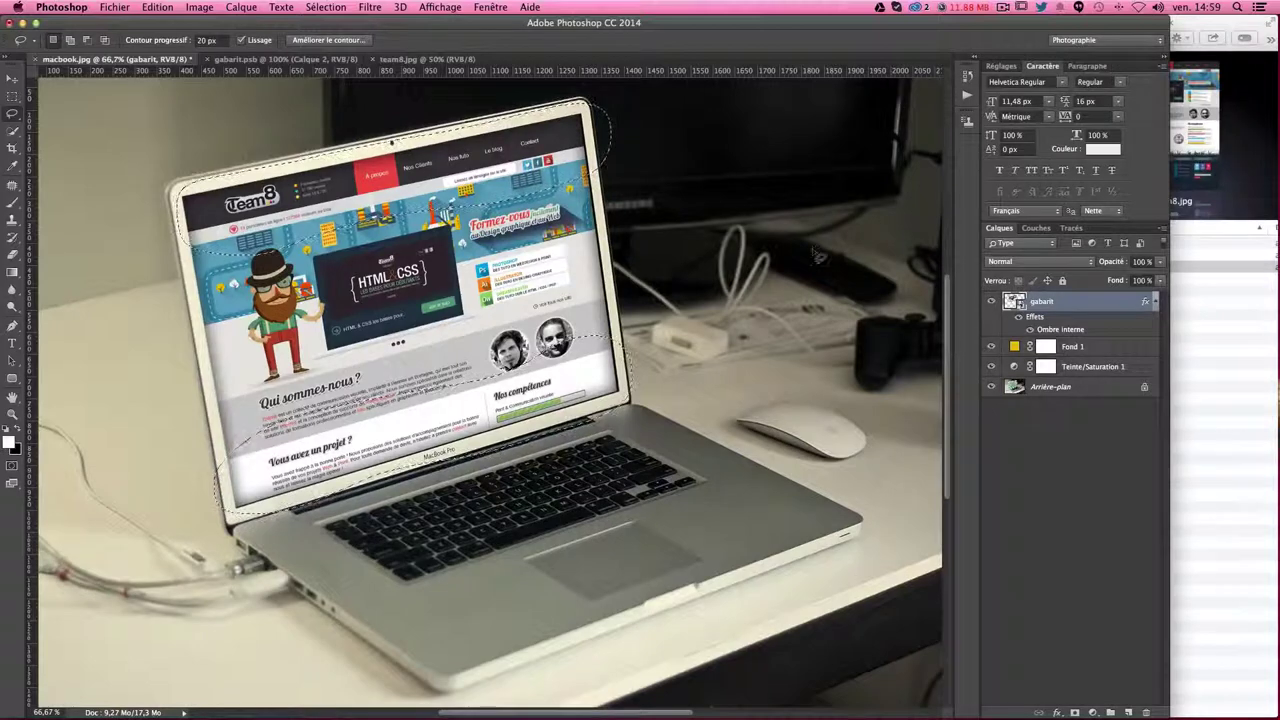
{"action": "left_click", "coordinate": [370, 7]}
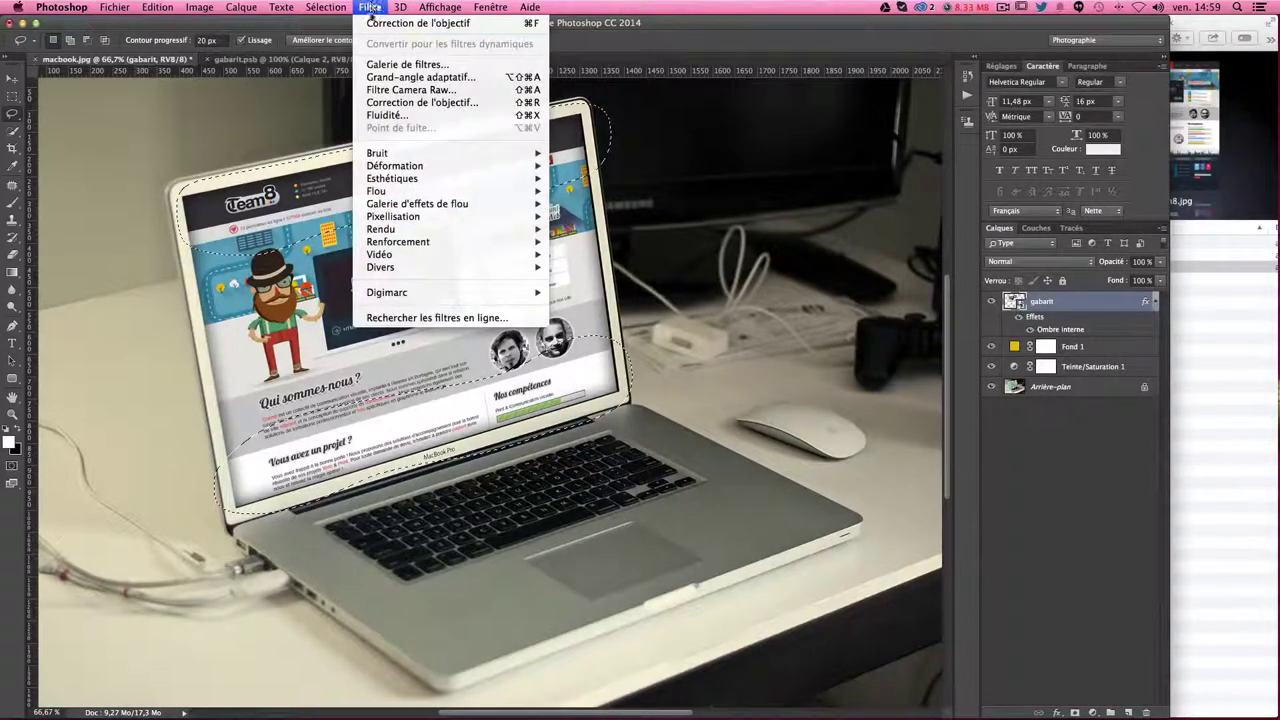
{"action": "mouse_move", "coordinate": [450, 191]}
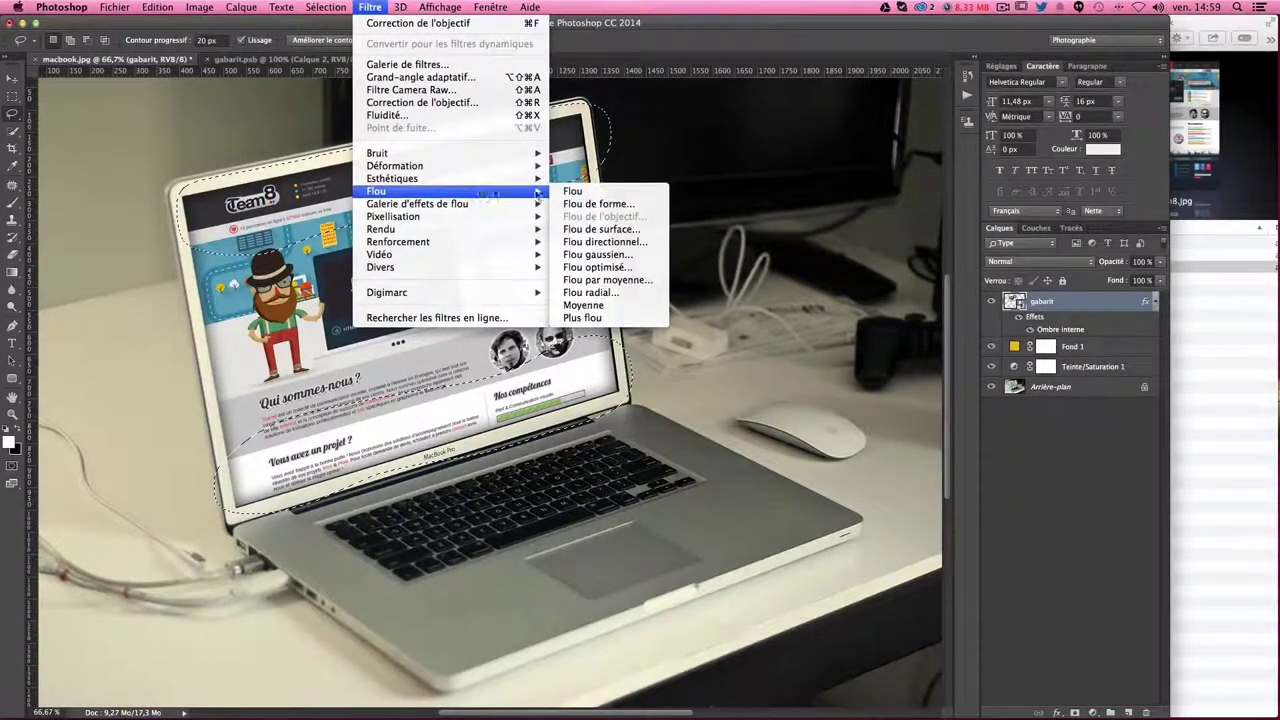
- Apply a 1,5 px Flou gaussien to the selected screen area, then deselect
{"action": "left_click", "coordinate": [645, 254]}
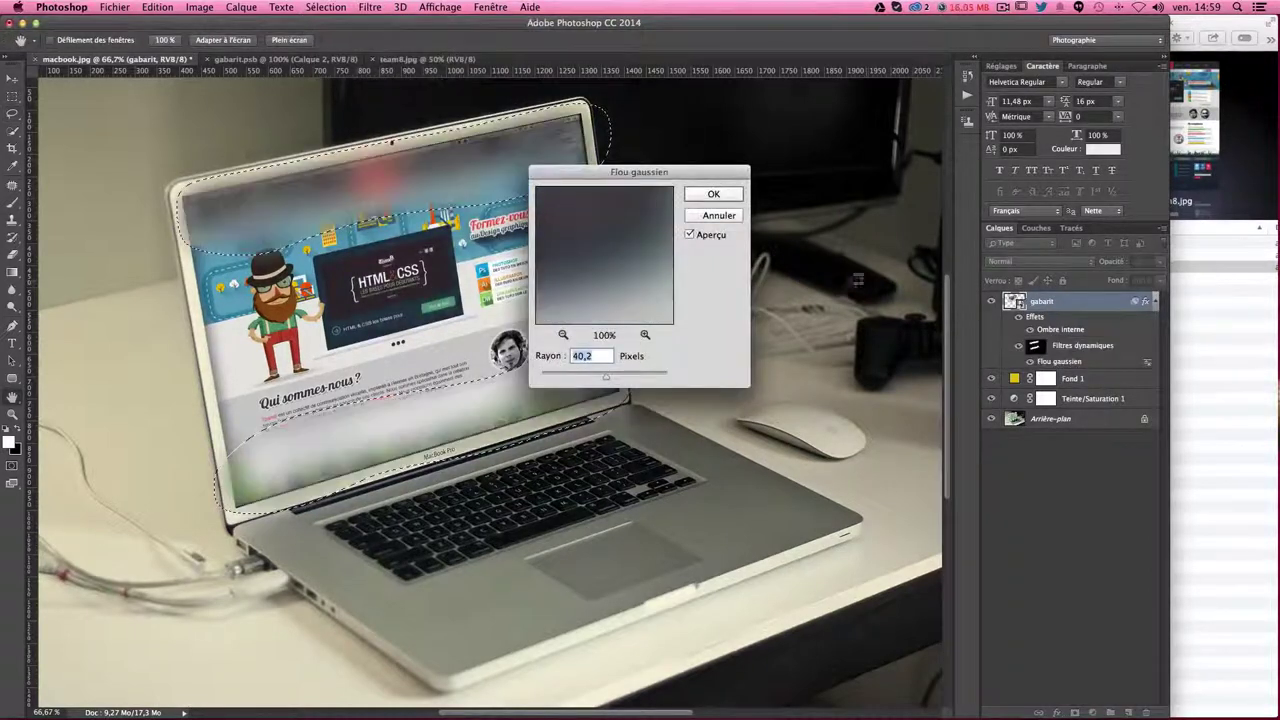
{"action": "mouse_move", "coordinate": [610, 169]}
{"action": "left_mouse_down"}
{"action": "mouse_move", "coordinate": [918, 172]}
{"action": "mouse_move", "coordinate": [804, 173]}
{"action": "left_mouse_up"}
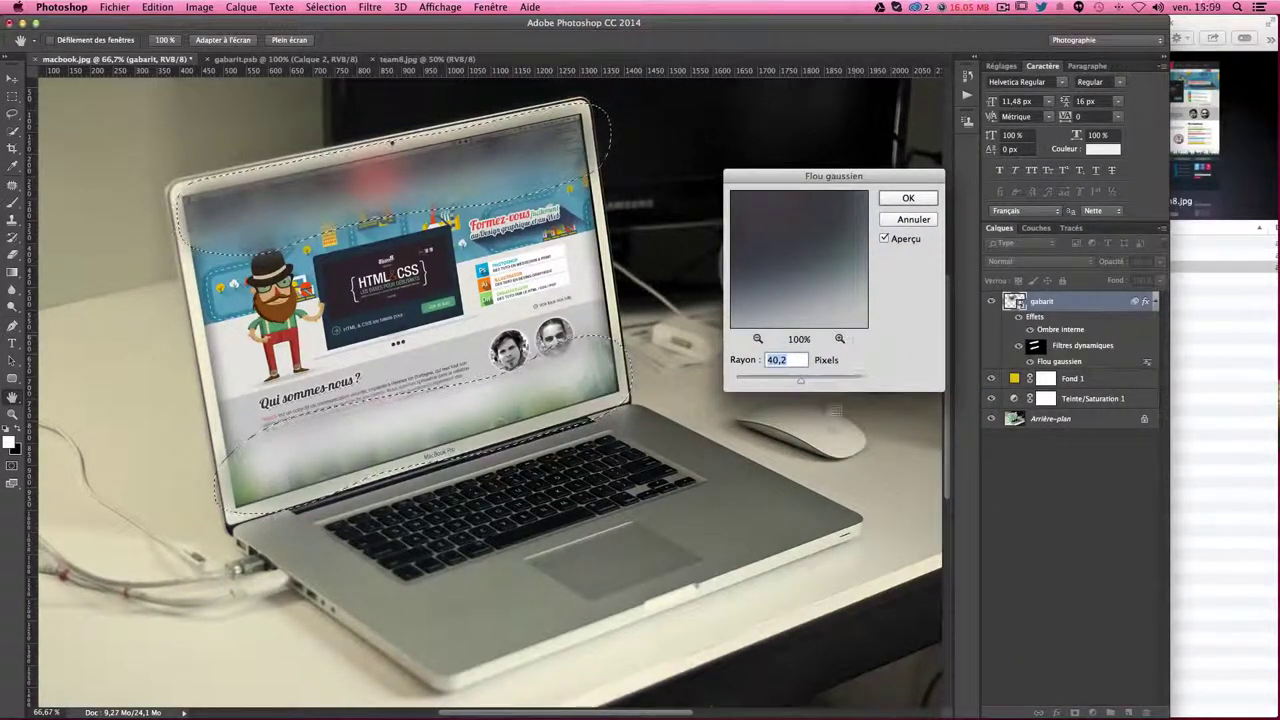
{"action": "left_click_drag", "start_coordinate": [795, 381], "coordinate": [748, 384]}
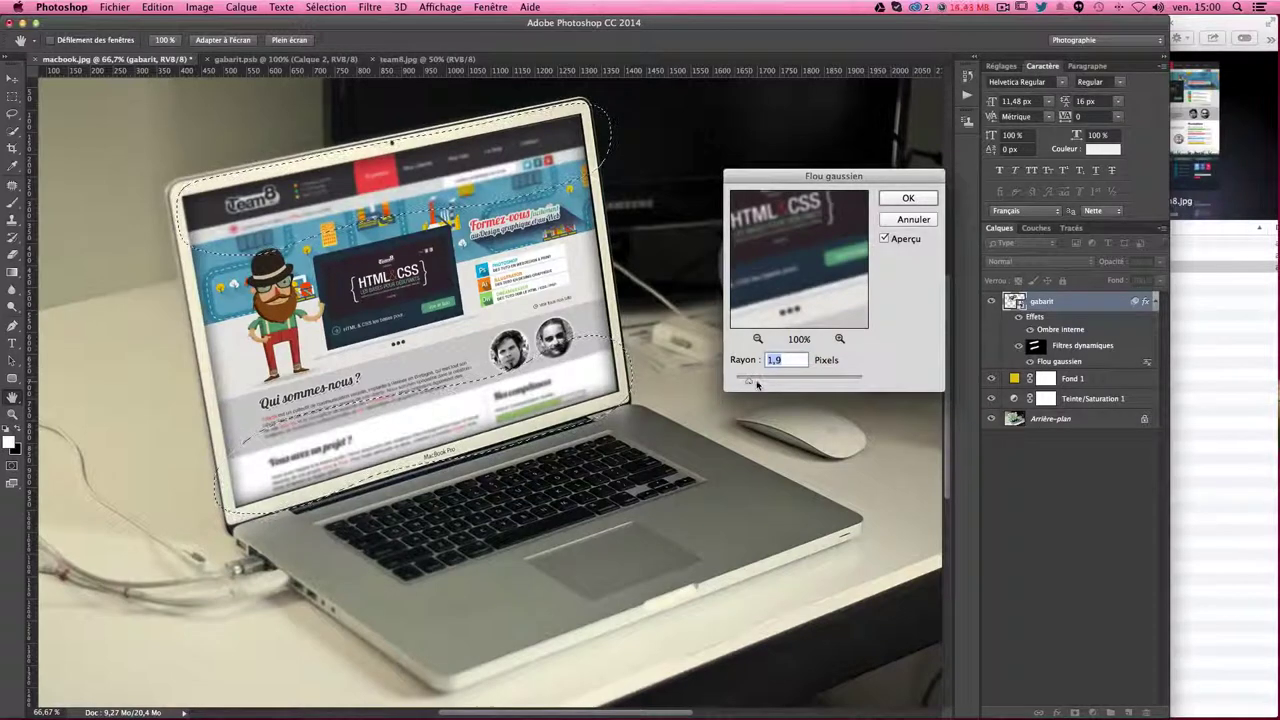
{"action": "type", "text": "1"}
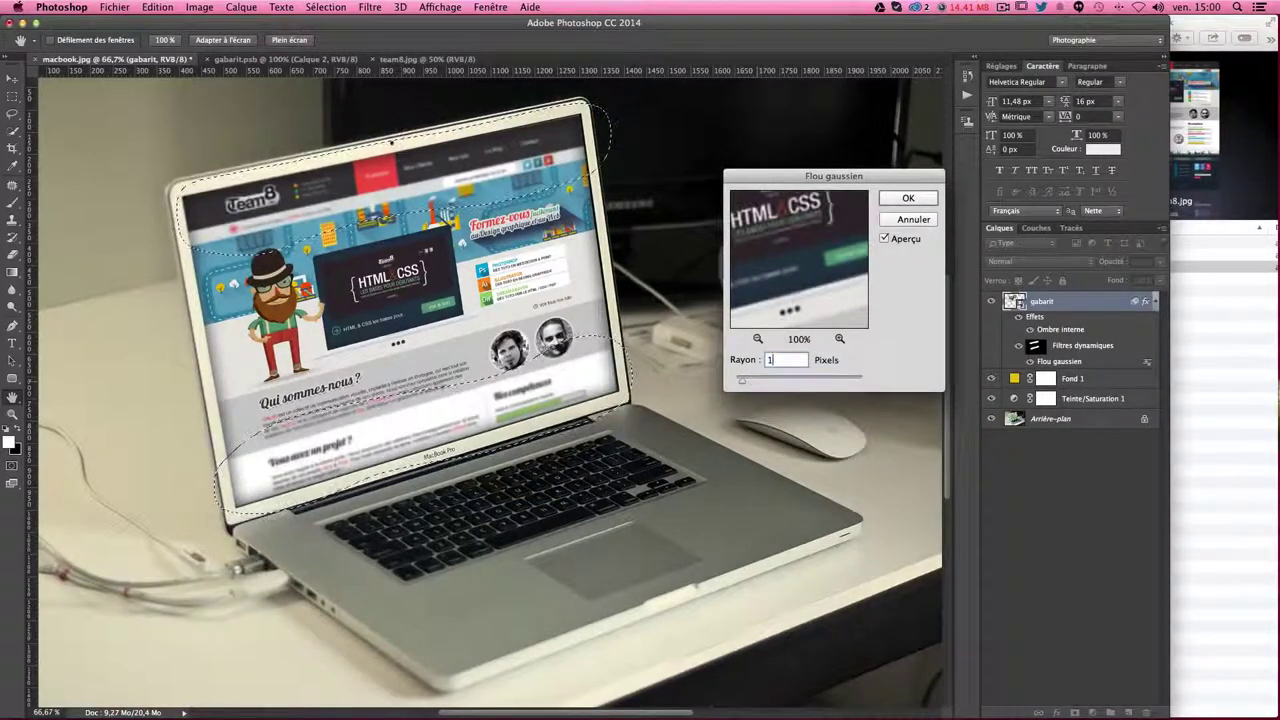
{"action": "type", "text": ",5"}
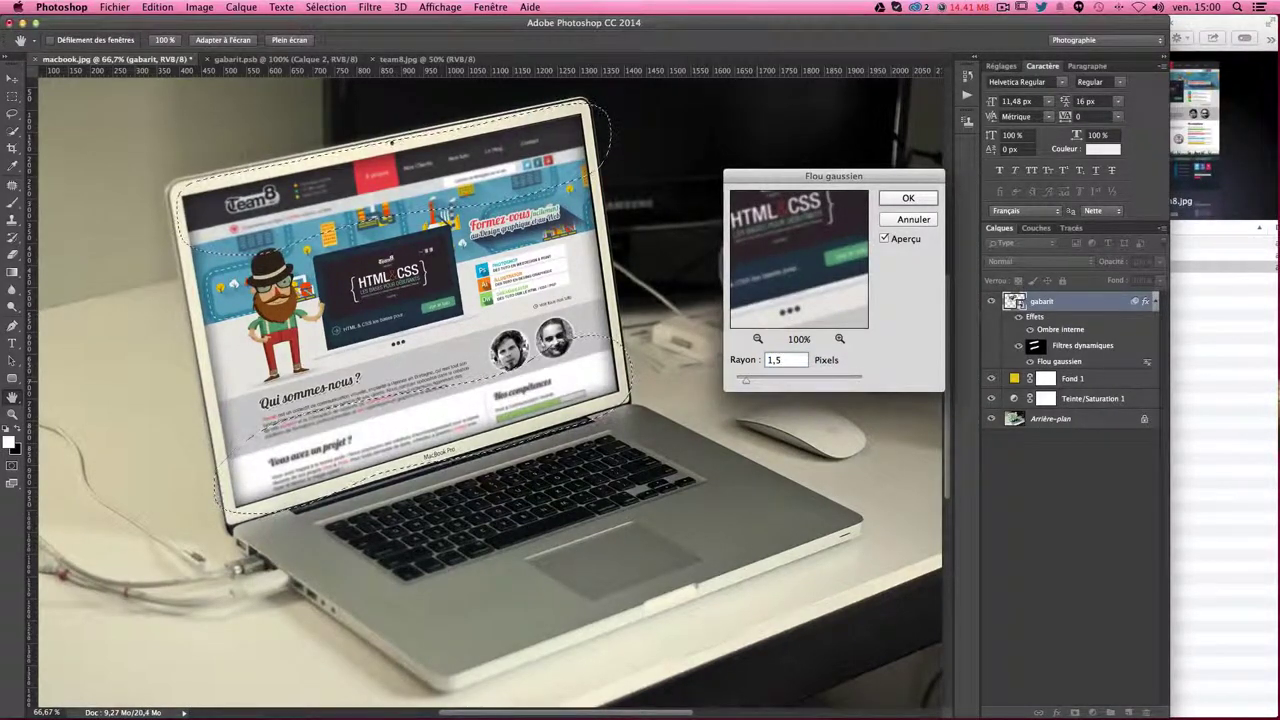
{"action": "key", "text": "Return"}
{"action": "key", "text": "ctrl+d"}
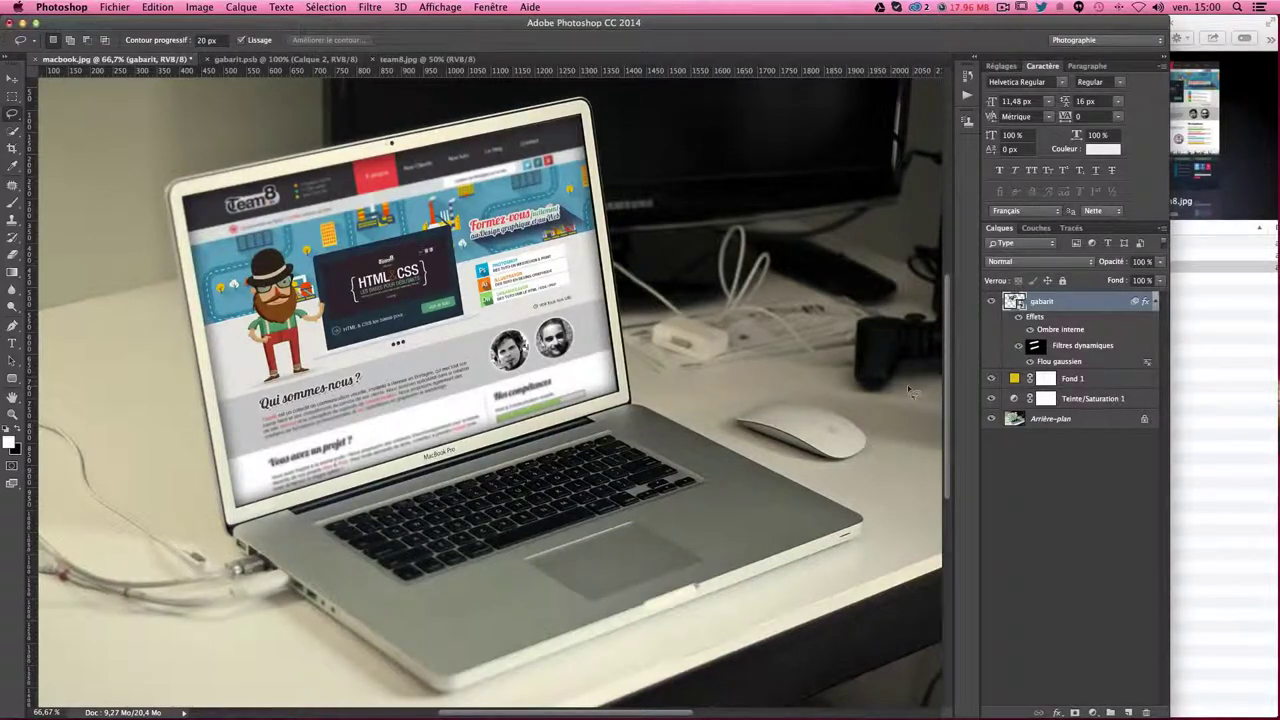
- Make the gabarit Team8 screen layer visible again
{"action": "left_click", "coordinate": [991, 301]}
{"action": "left_click", "coordinate": [991, 301]}
{"action": "left_click", "coordinate": [991, 301]}
{"action": "left_click", "coordinate": [991, 301]}
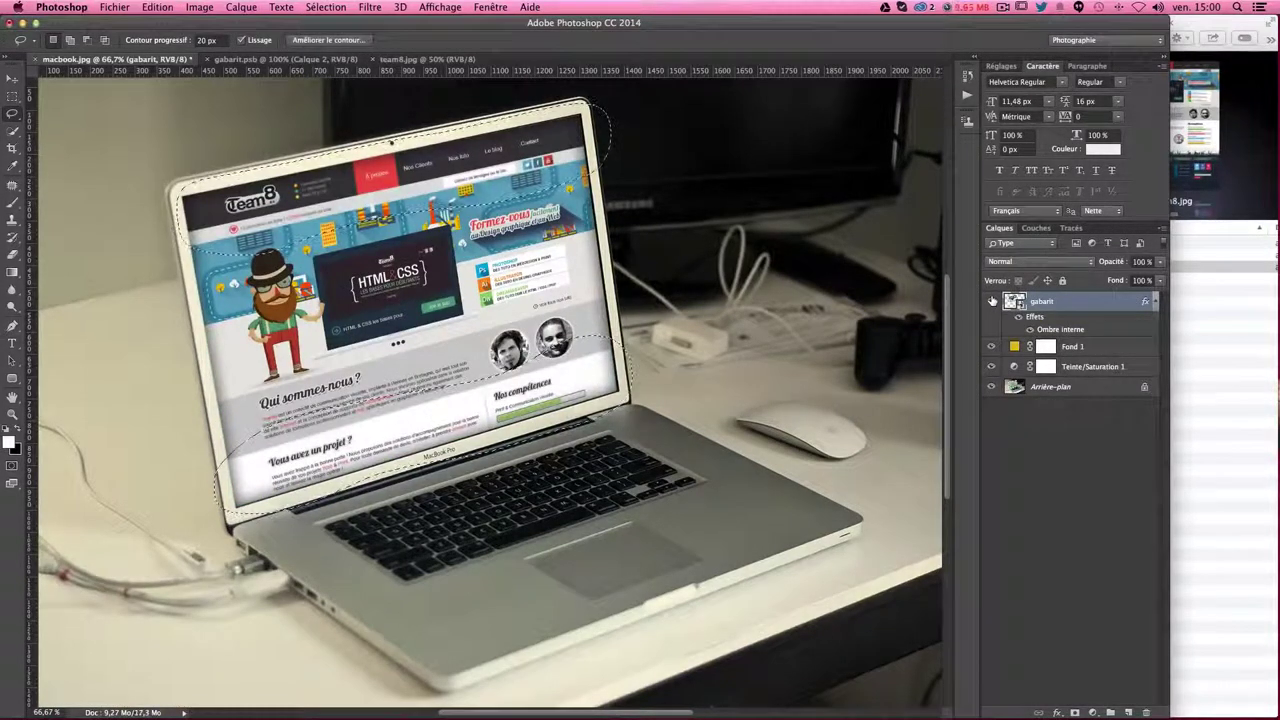
- Compare the screen with and without its blur, then add a new empty layer on top
{"action": "key", "text": "ctrl+z"}
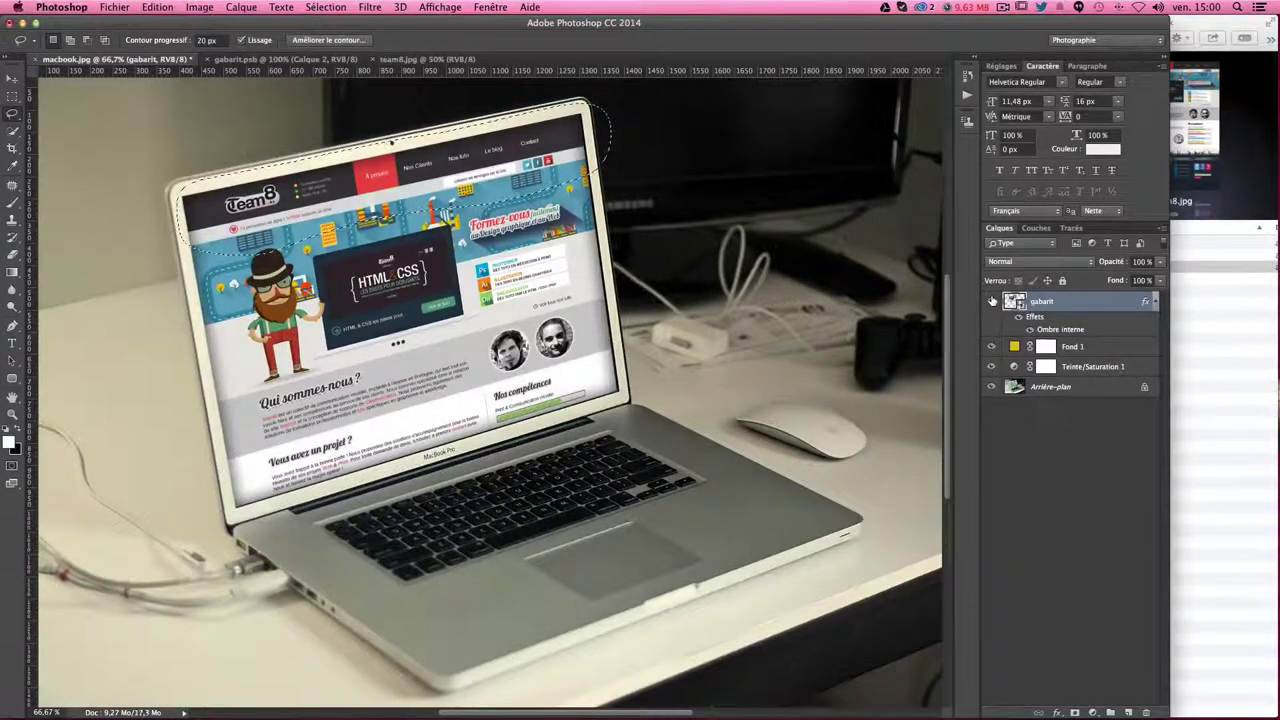
{"action": "key", "text": "ctrl+z"}
{"action": "key", "text": "ctrl+z"}
{"action": "key", "text": "ctrl+z"}
{"action": "key", "text": "ctrl+z"}
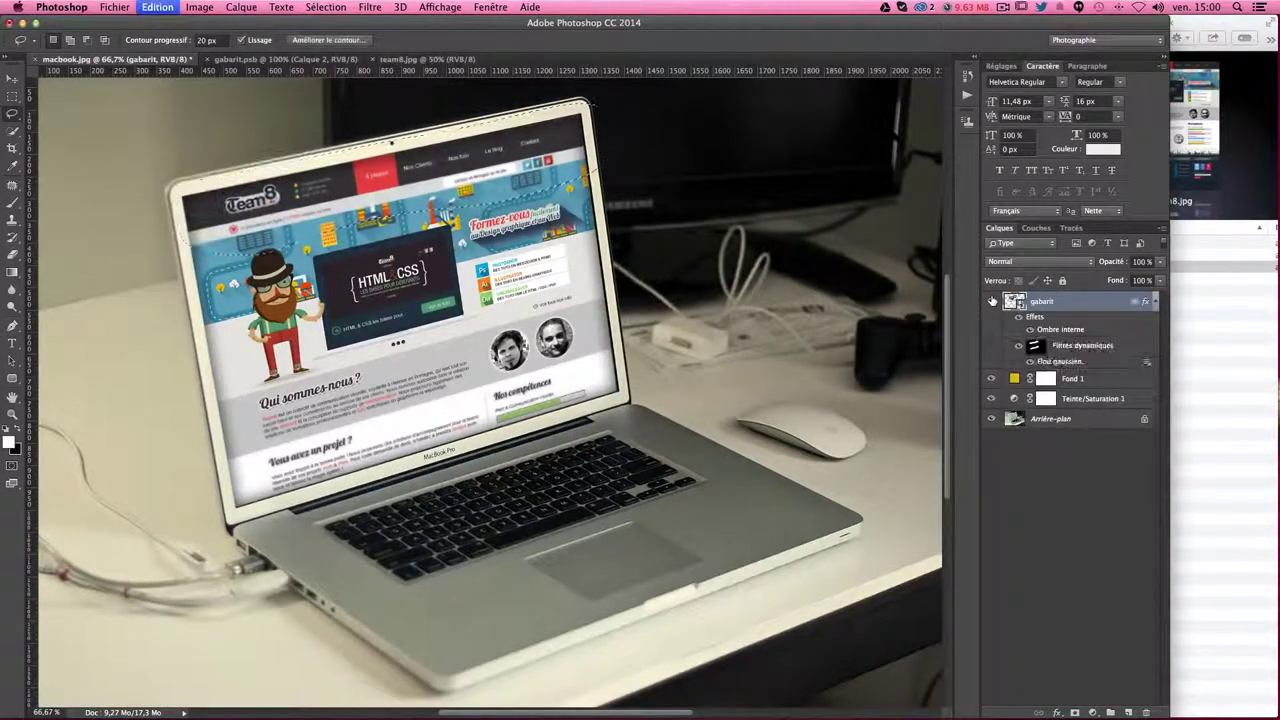
{"action": "key", "text": "ctrl+z"}
{"action": "key", "text": "ctrl+z"}
{"action": "key", "text": "ctrl+z"}
{"action": "key", "text": "ctrl+z"}
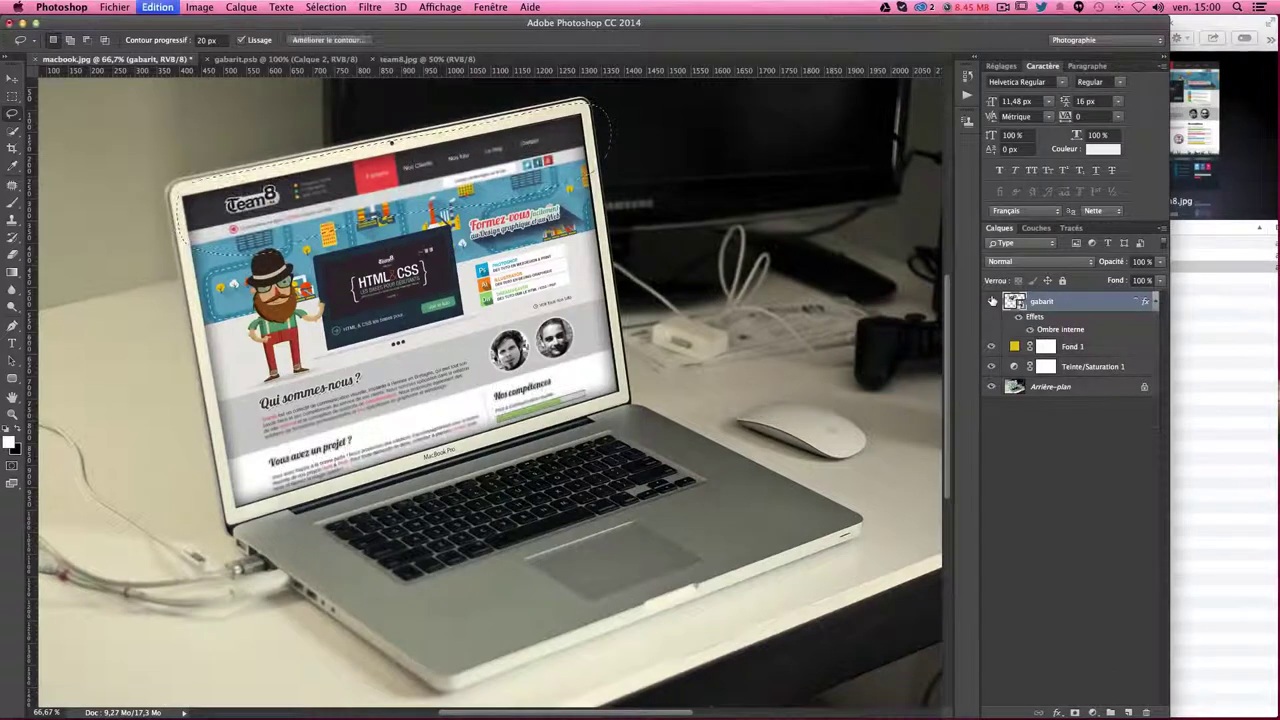
{"action": "key", "text": "ctrl+z"}
{"action": "key", "text": "ctrl+z"}
{"action": "key", "text": "ctrl+z"}
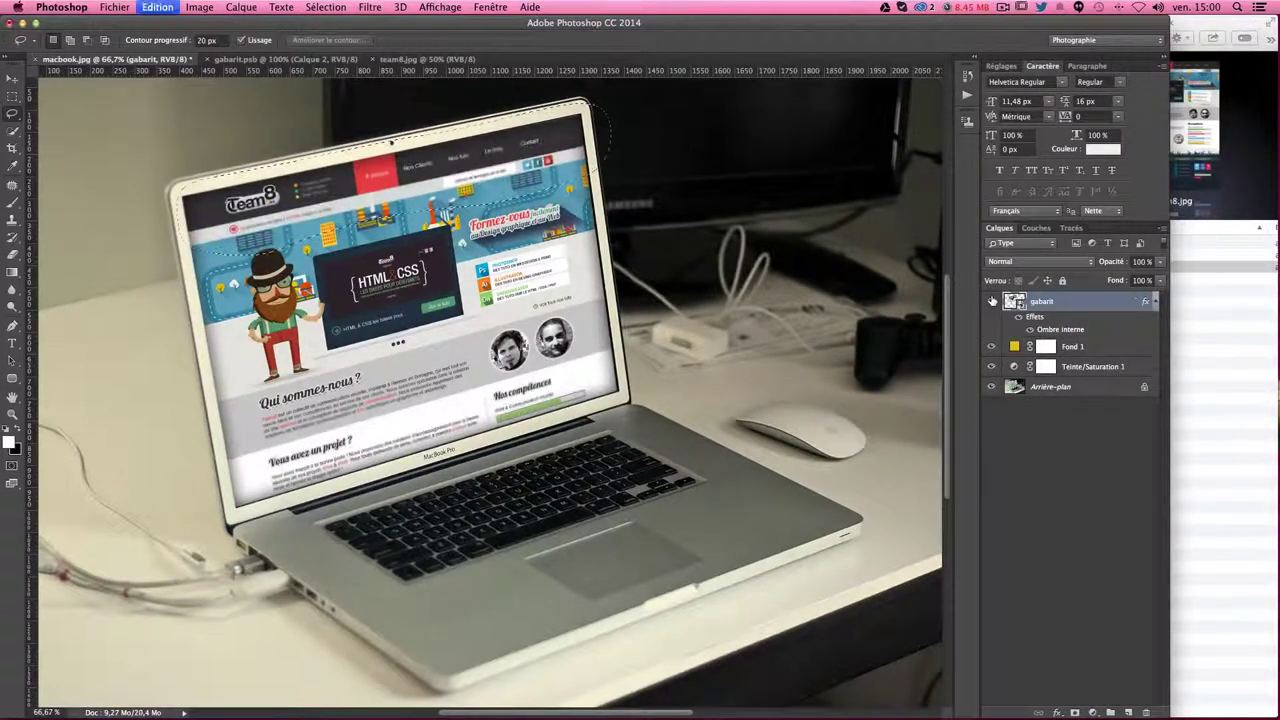
{"action": "key", "text": "ctrl+z"}
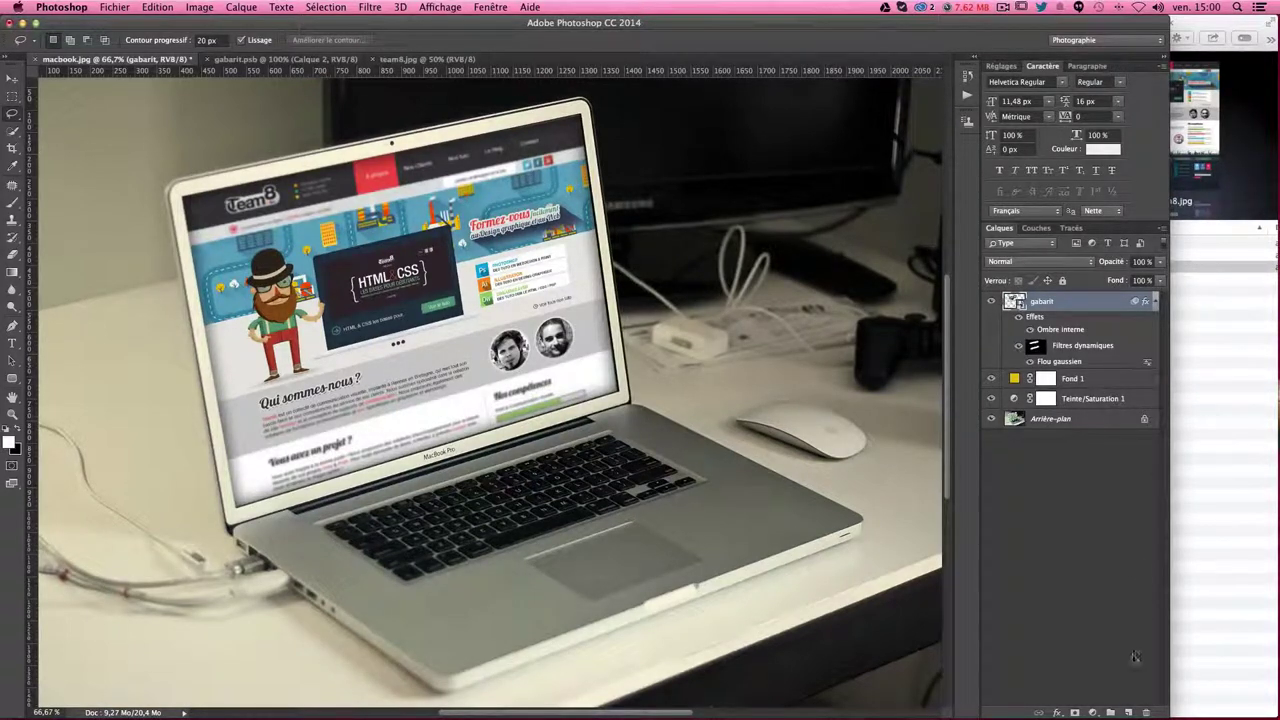
{"action": "left_click", "coordinate": [1128, 711]}
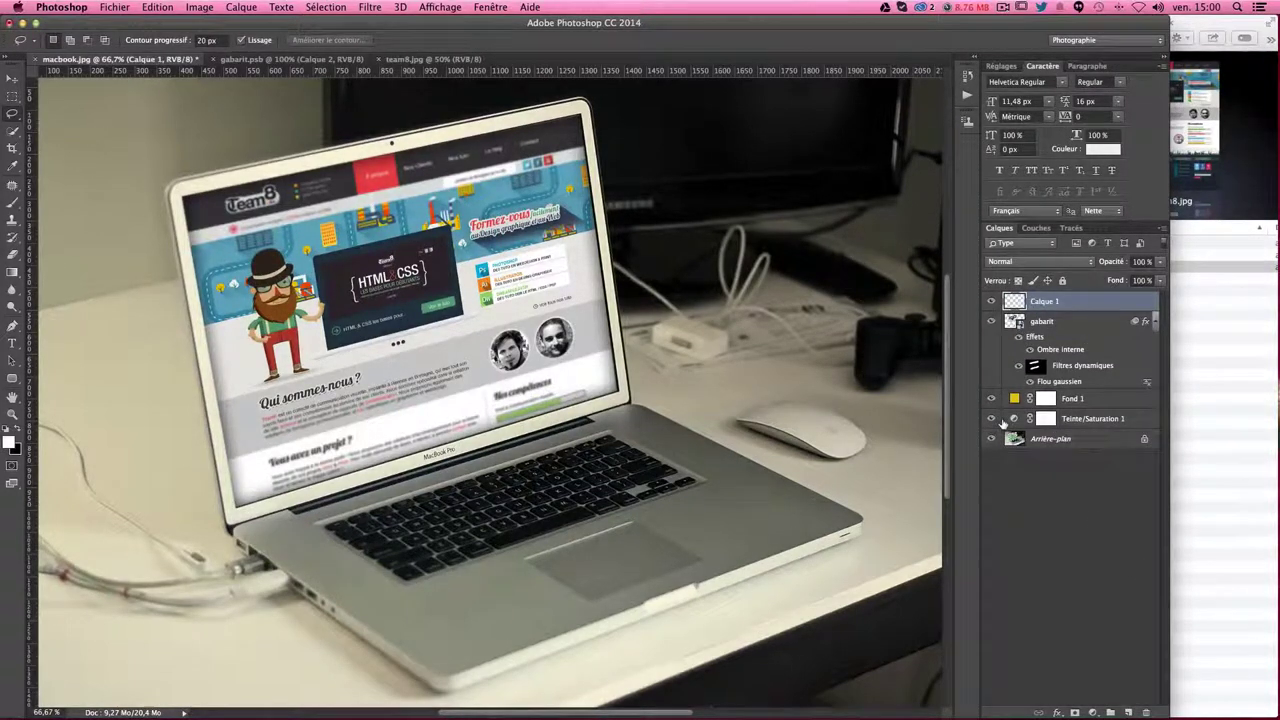
- Rename the new layer 'grain' and fill it with white
{"action": "double_click", "coordinate": [1054, 302]}
{"action": "type", "text": "grains"}
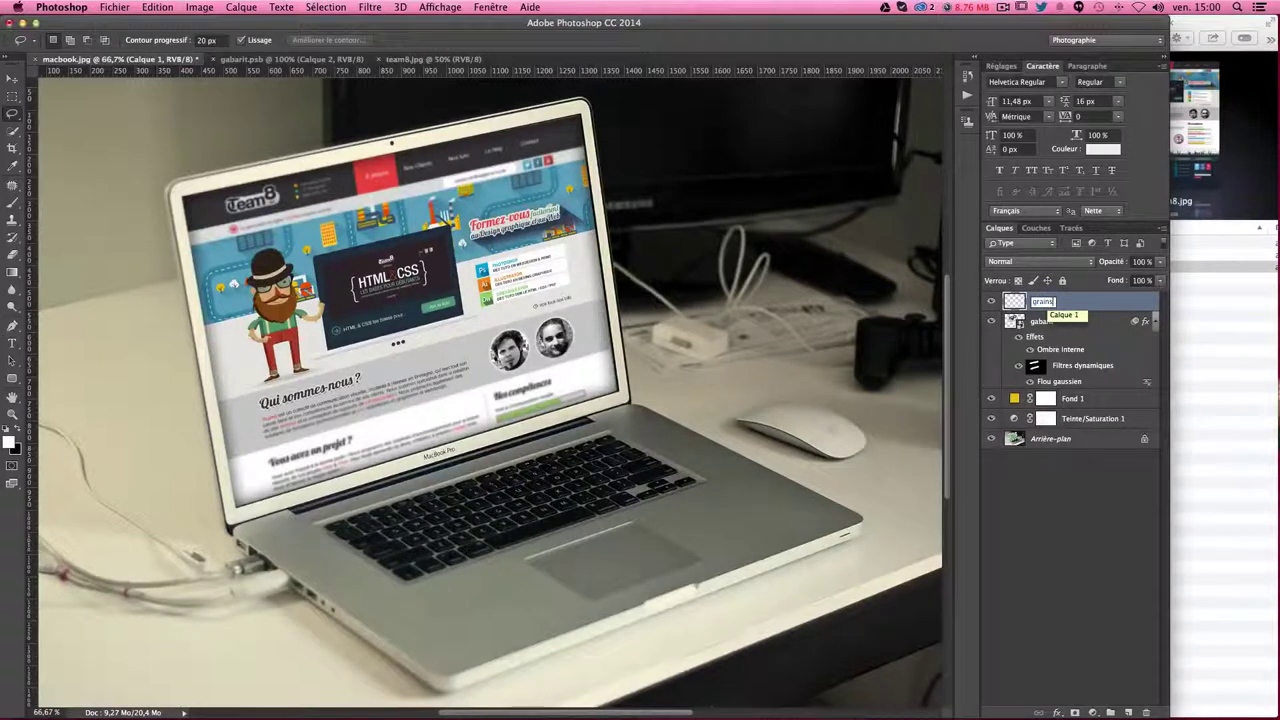
{"action": "key", "text": "Return"}
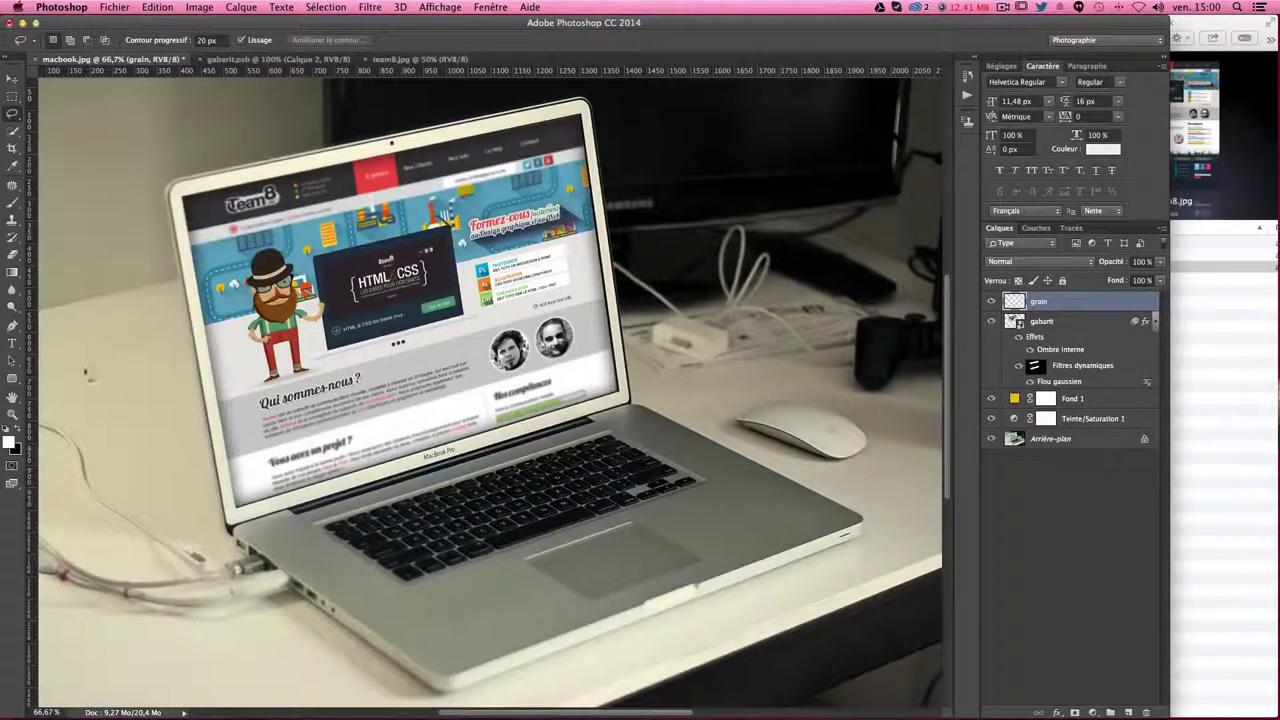
{"action": "key", "text": "shift+F5"}
{"action": "key", "text": "Return"}
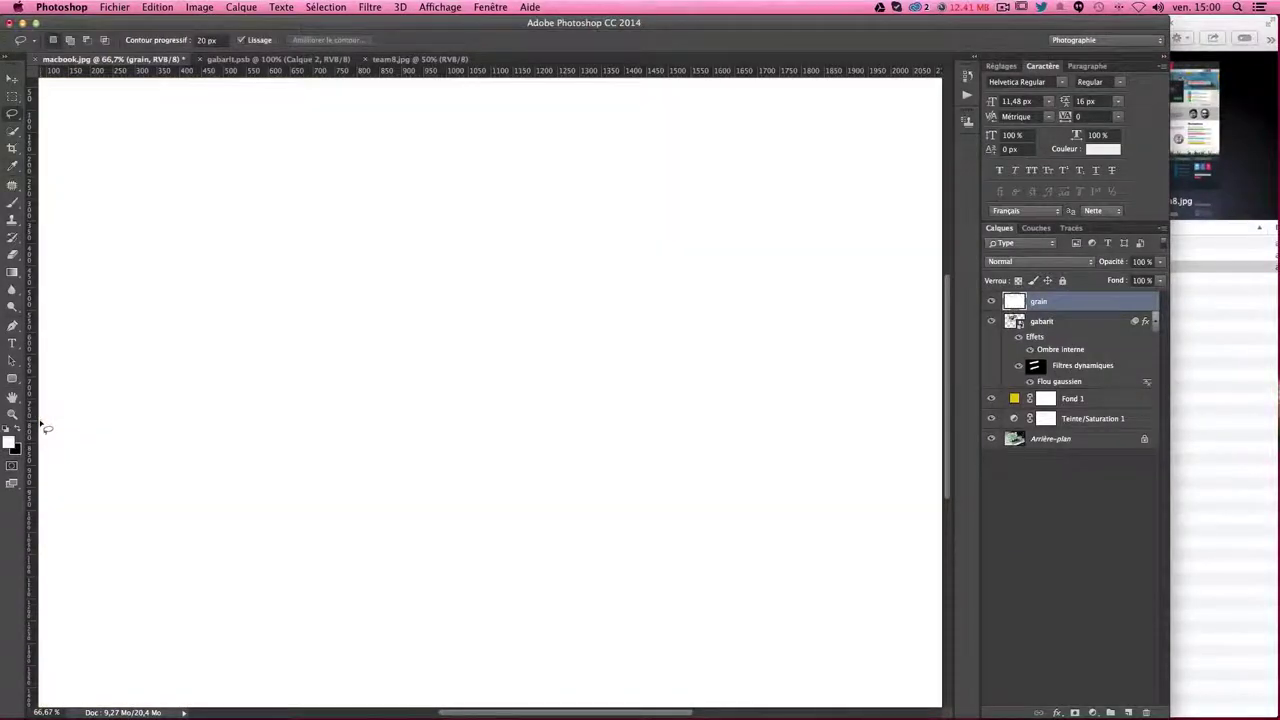
- Add 15% Gaussienne, Monochromatique noise (Ajout de bruit) to the grain layer
{"action": "left_click", "coordinate": [372, 9]}
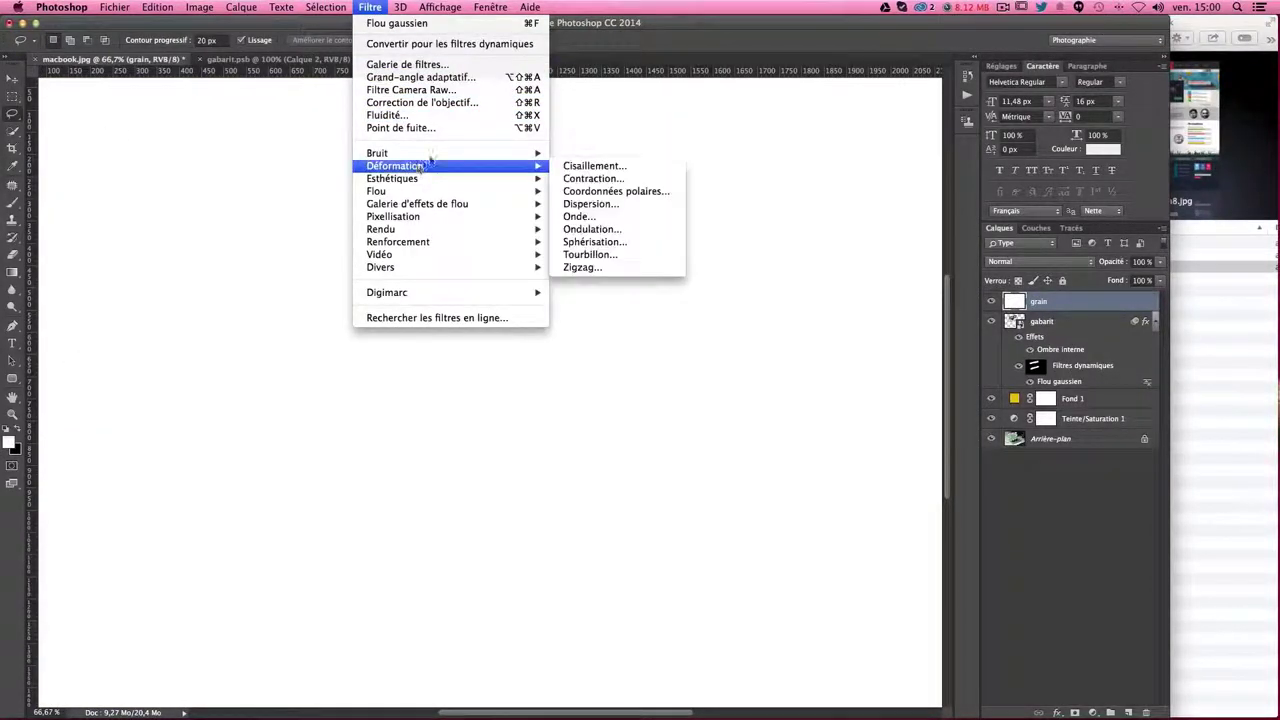
{"action": "mouse_move", "coordinate": [377, 153]}
{"action": "left_click", "coordinate": [611, 158]}
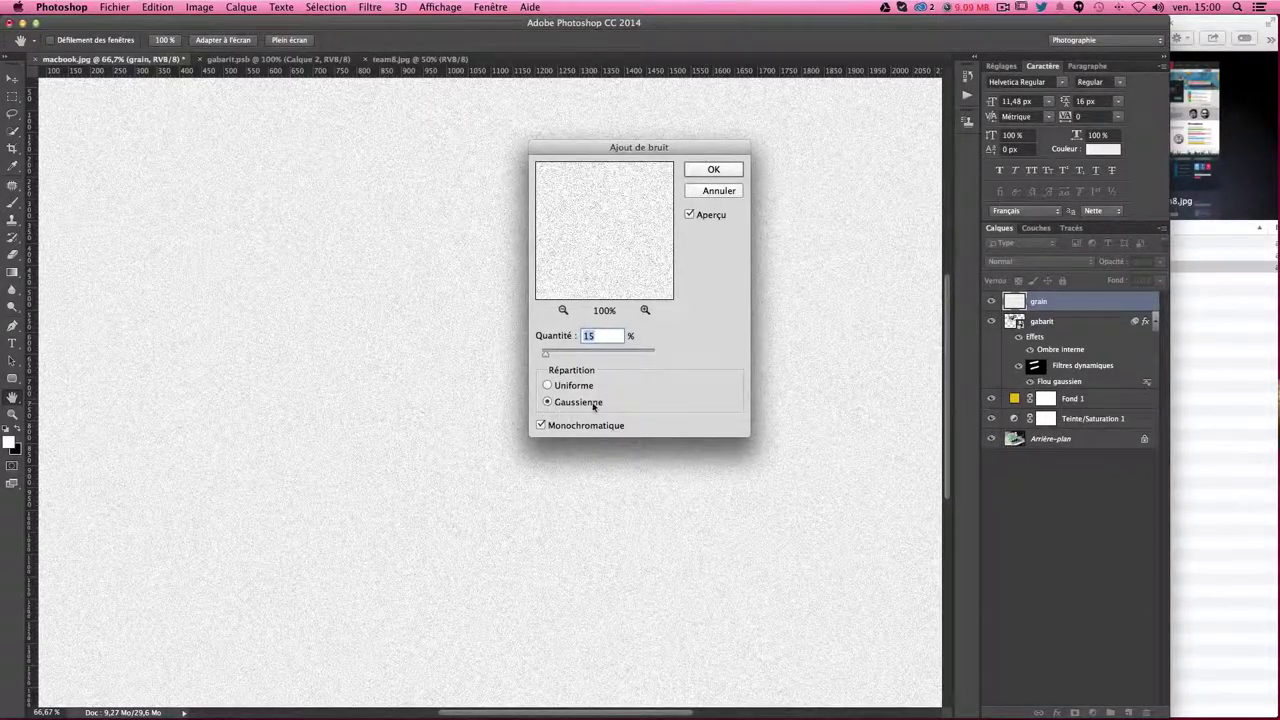
{"action": "left_click", "coordinate": [713, 170]}
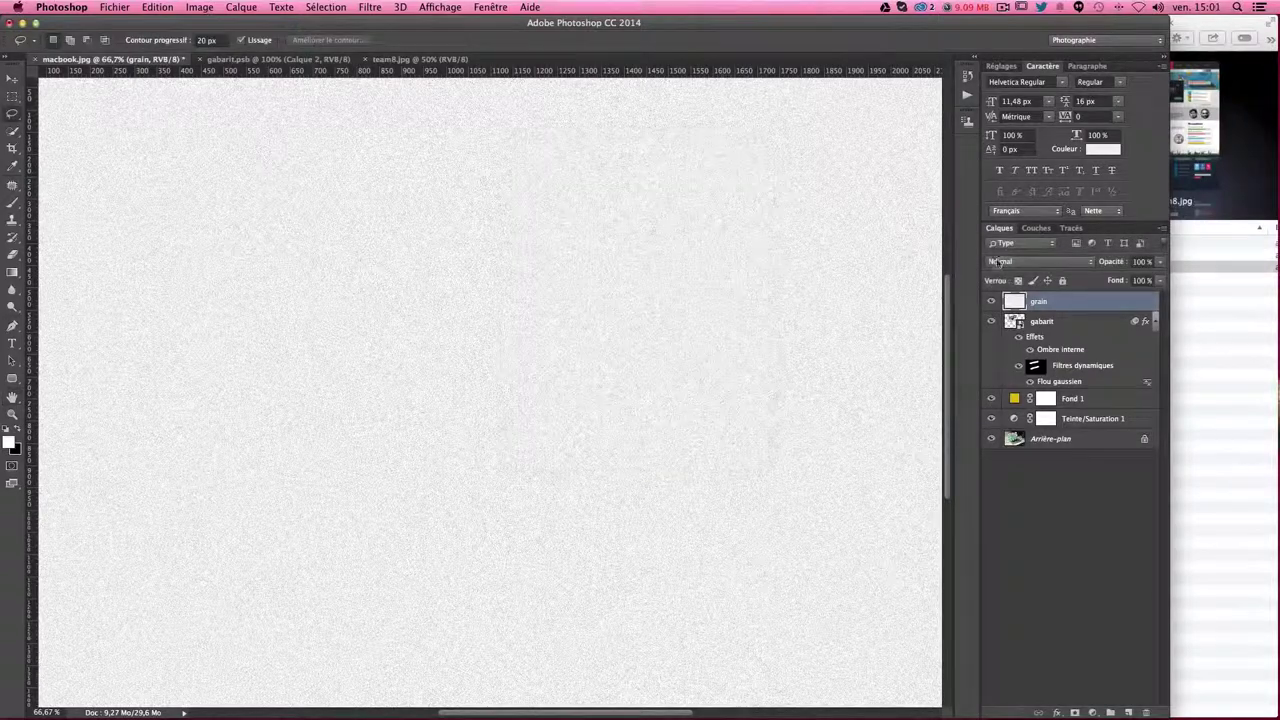
- Set the grain layer to Produit blend mode and lower its opacity to 20%
{"action": "left_click", "coordinate": [1029, 262]}
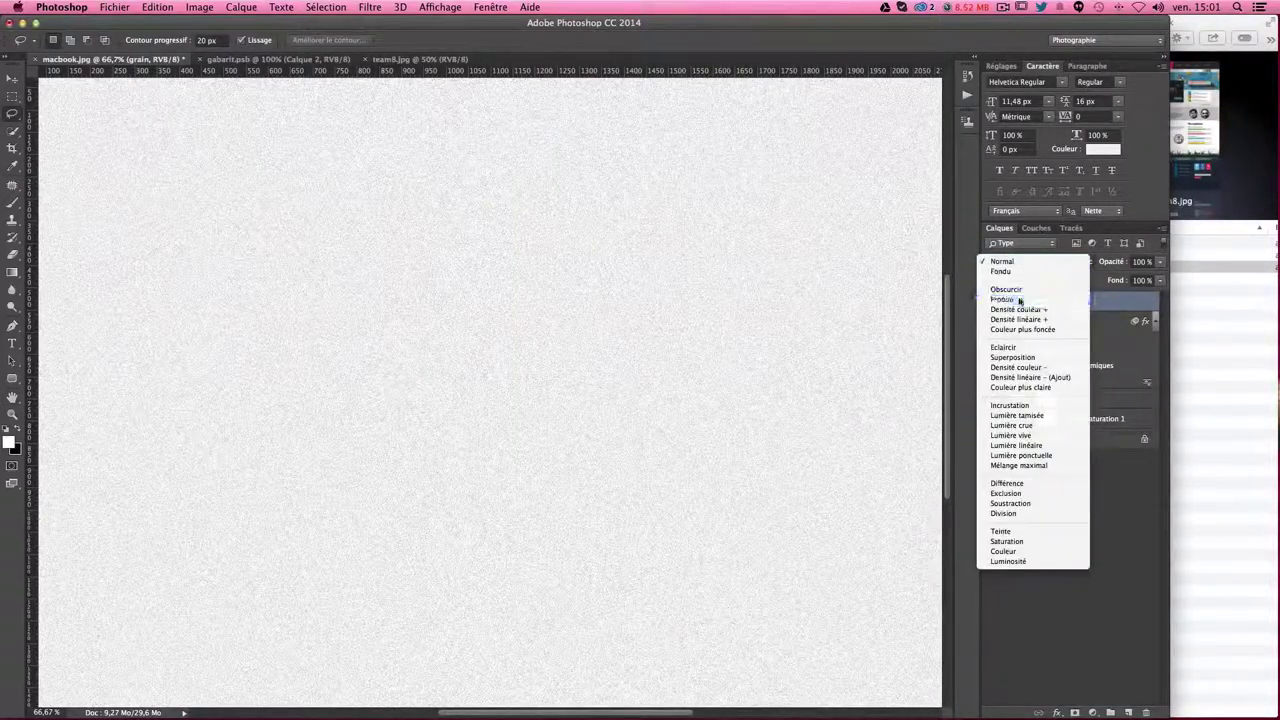
{"action": "left_click", "coordinate": [1030, 300]}
{"action": "left_click", "coordinate": [1160, 263]}
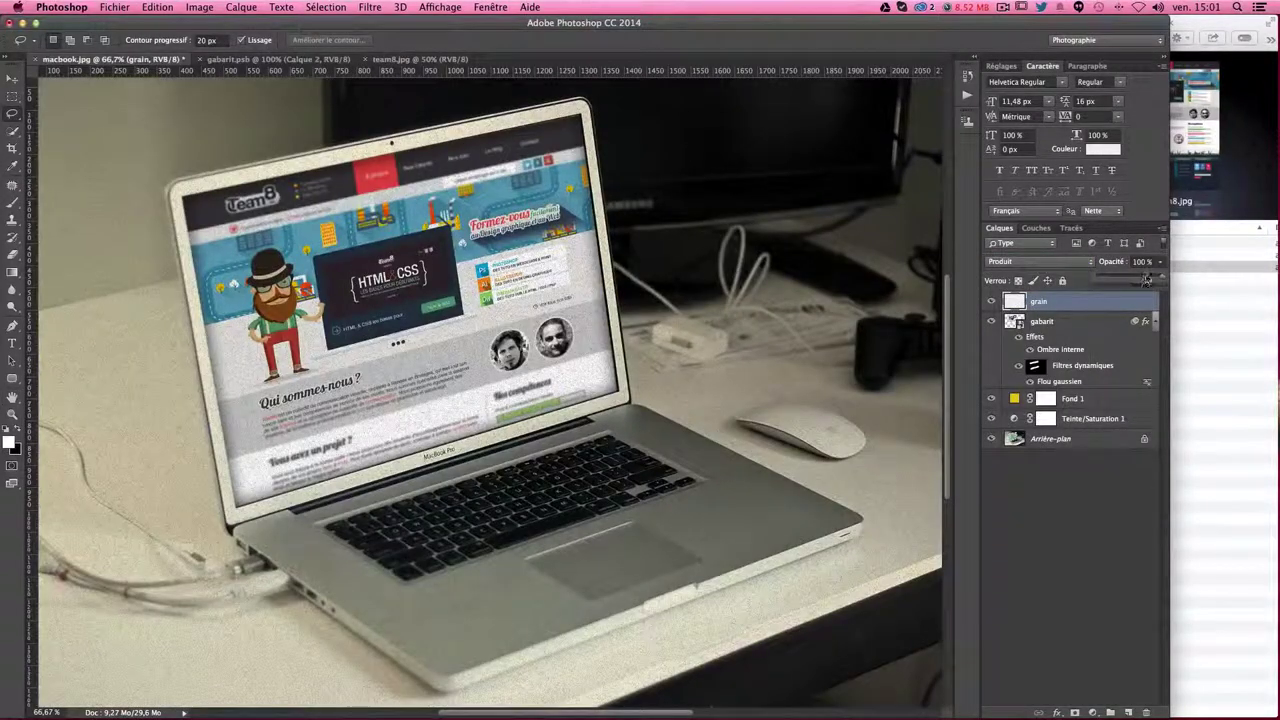
{"action": "left_click_drag", "start_coordinate": [1115, 280], "coordinate": [1115, 280]}
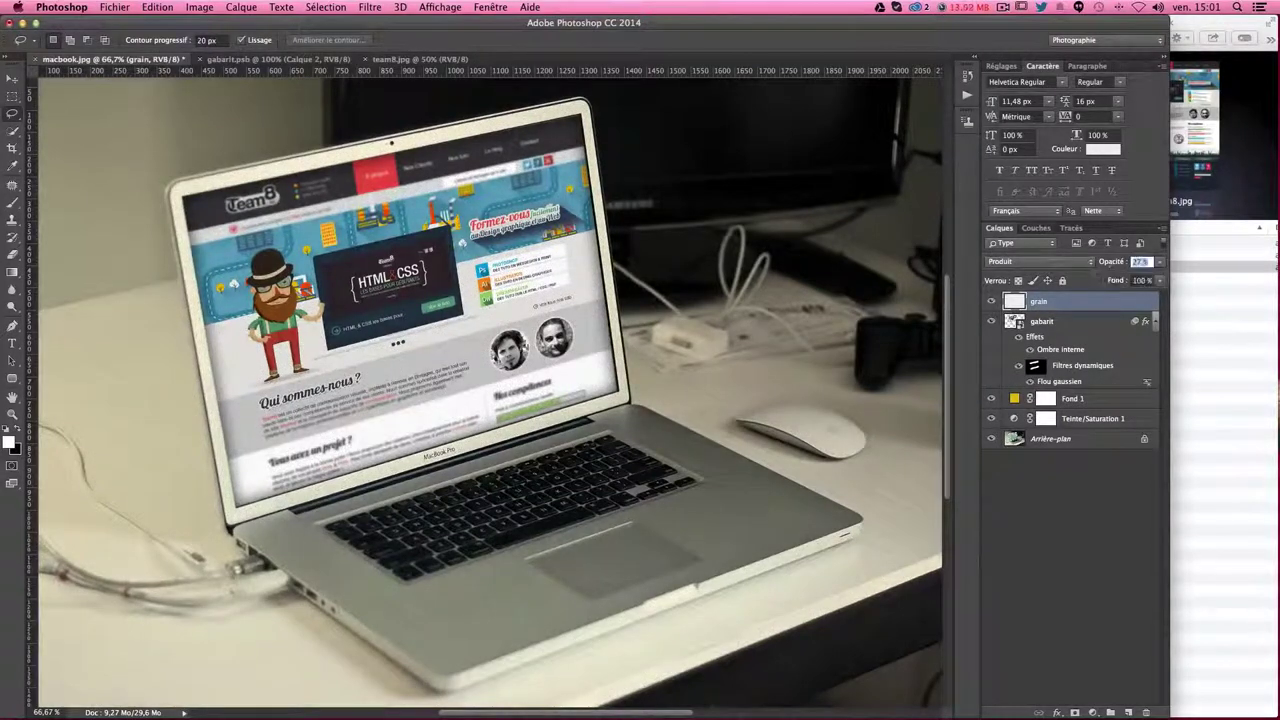
{"action": "type", "text": "40"}
{"action": "key", "text": "Return"}
- Compare the photo with and without grain, inspecting the laptop screen at 100% before zooming out
{"action": "left_click", "coordinate": [993, 303]}
{"action": "left_click", "coordinate": [993, 303]}
{"action": "left_click", "coordinate": [993, 303]}
{"action": "left_click", "coordinate": [993, 303]}
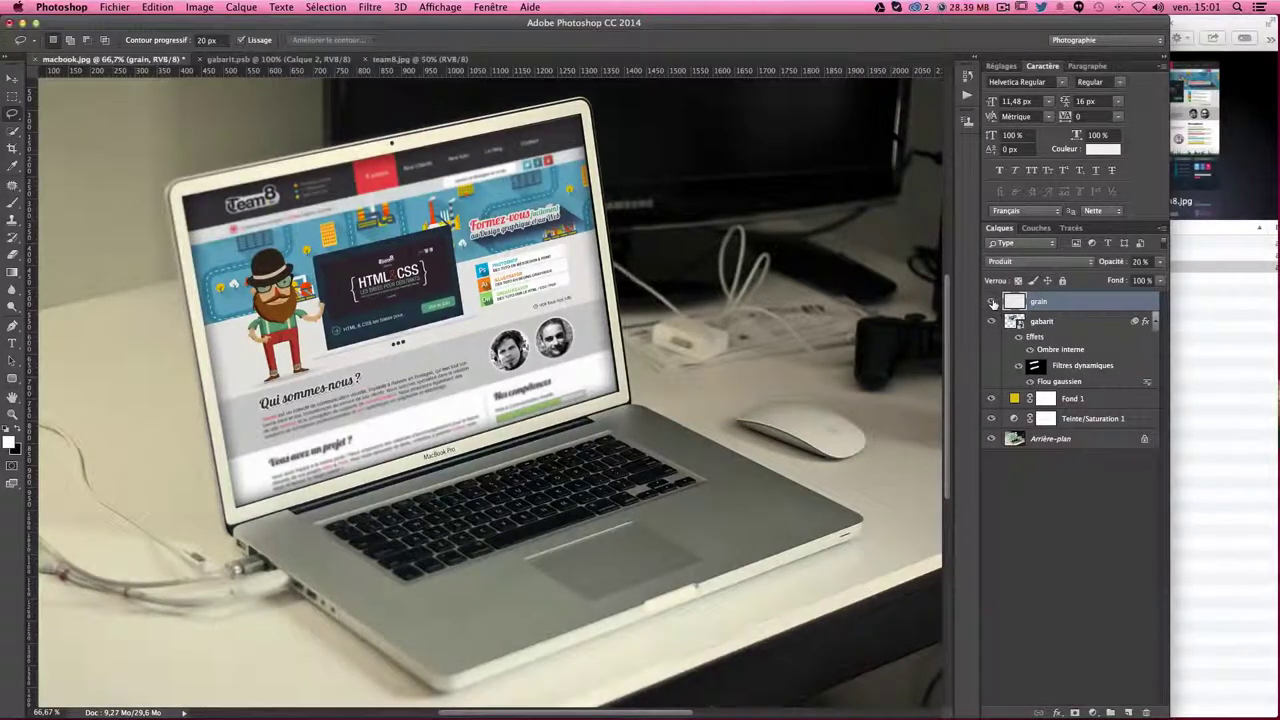
{"action": "left_click", "coordinate": [993, 303]}
{"action": "left_click", "coordinate": [993, 303]}
{"action": "key", "text": "ctrl+plus"}
{"action": "left_click_drag", "start_coordinate": [495, 291], "coordinate": [734, 313]}
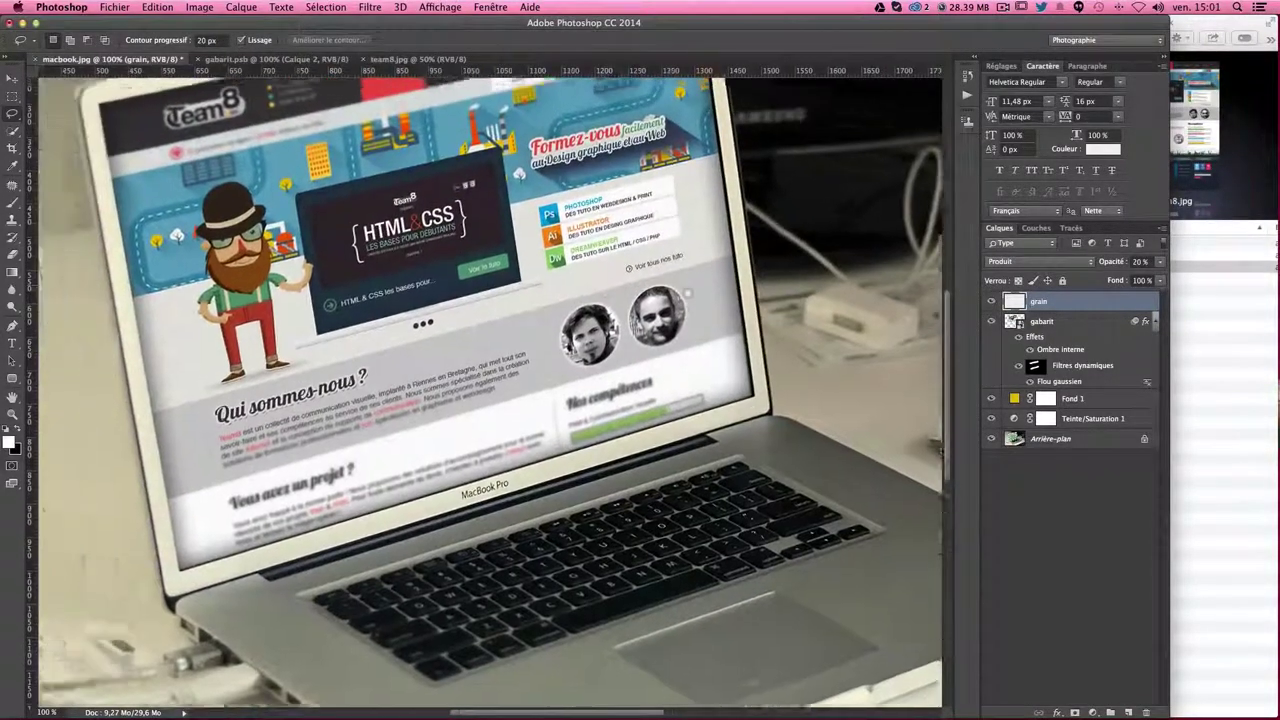
{"action": "key", "text": "ctrl+minus"}
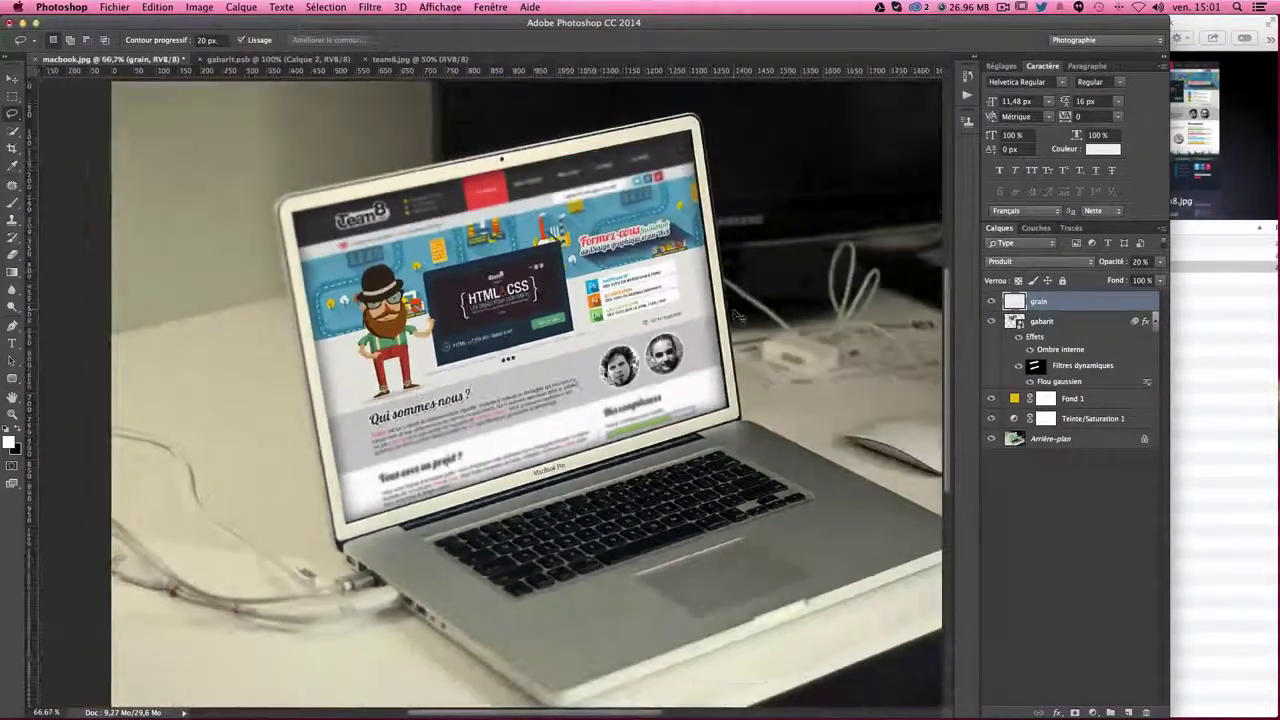
{"action": "key", "text": "ctrl+minus"}
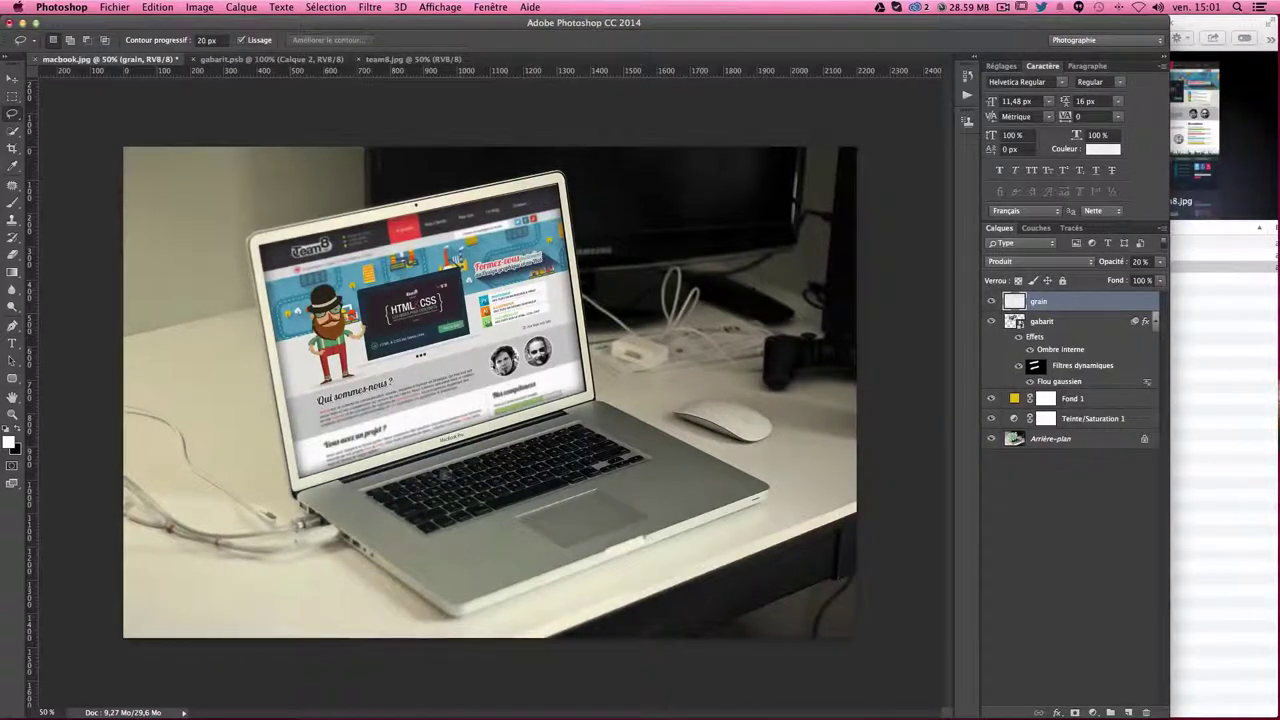
- Convert the Arrière-plan background photo into the editable layer Calque 0
{"action": "left_click", "coordinate": [1029, 442]}
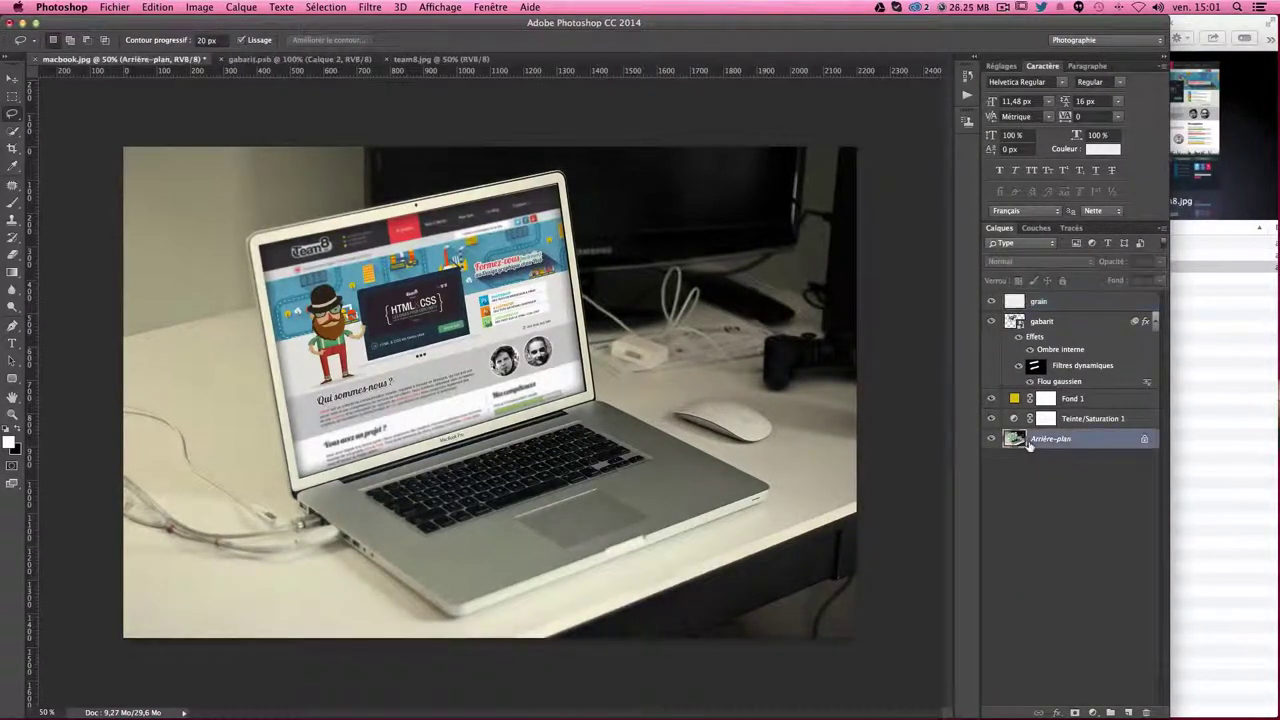
{"action": "double_click", "coordinate": [1079, 445]}
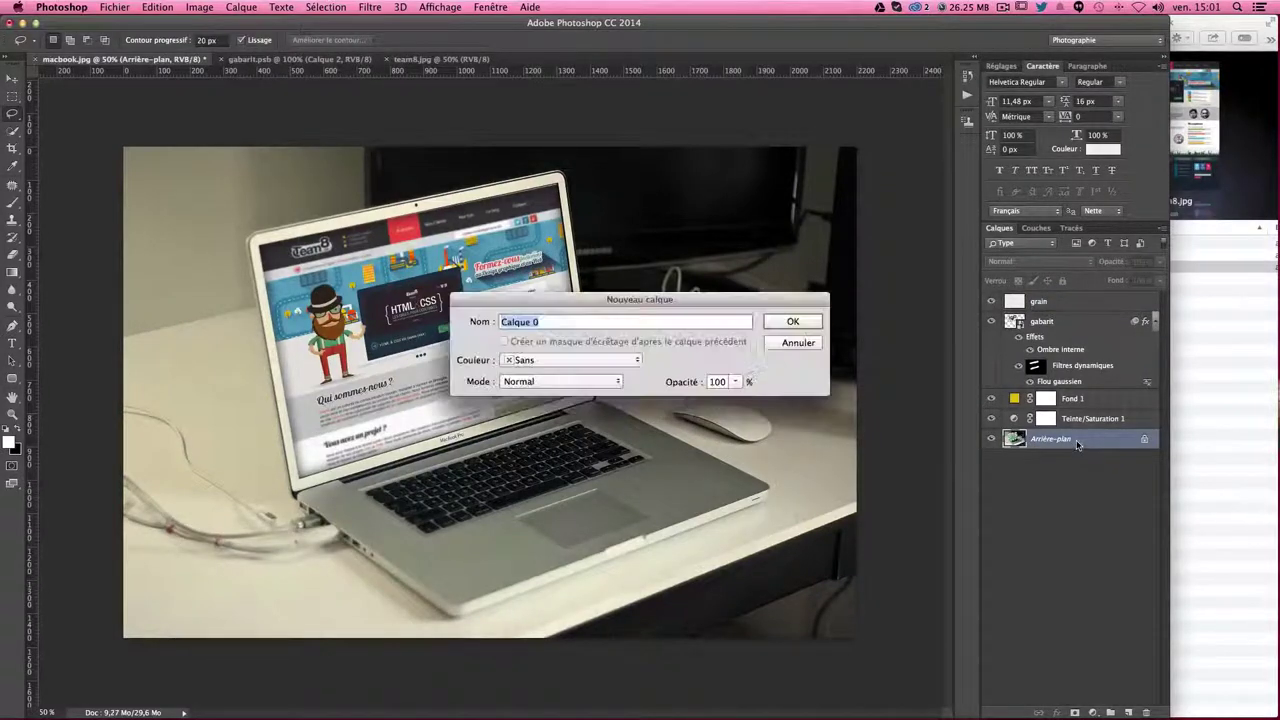
{"action": "key", "text": "Return"}
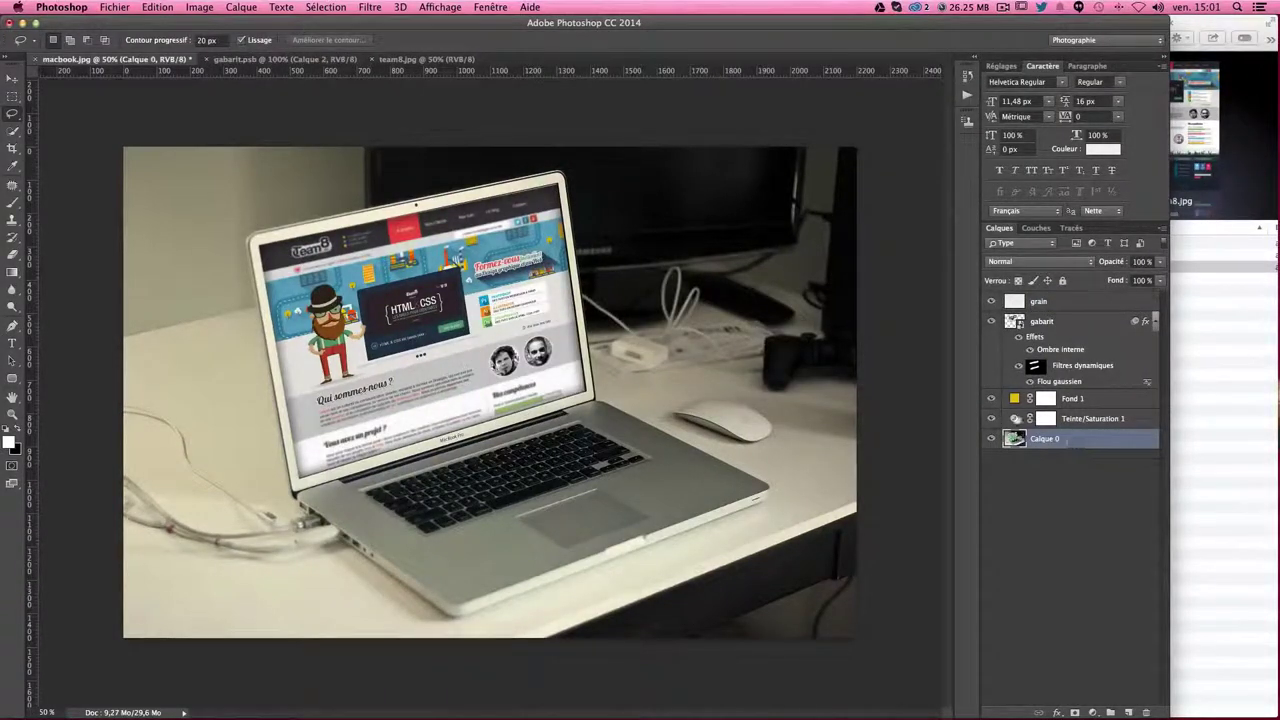
- Darken the photo's corners with a -75 Correction de l'objectif vignette, then compare without it
{"action": "left_click", "coordinate": [368, 8]}
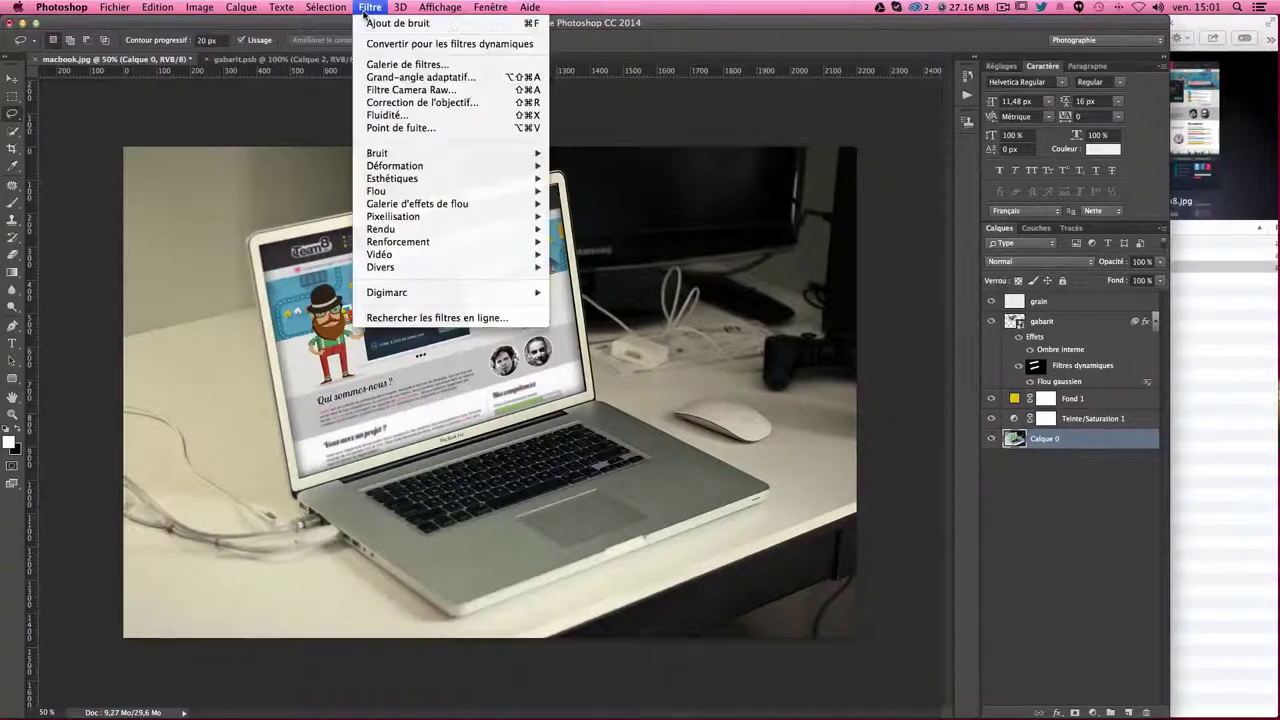
{"action": "left_click", "coordinate": [470, 103]}
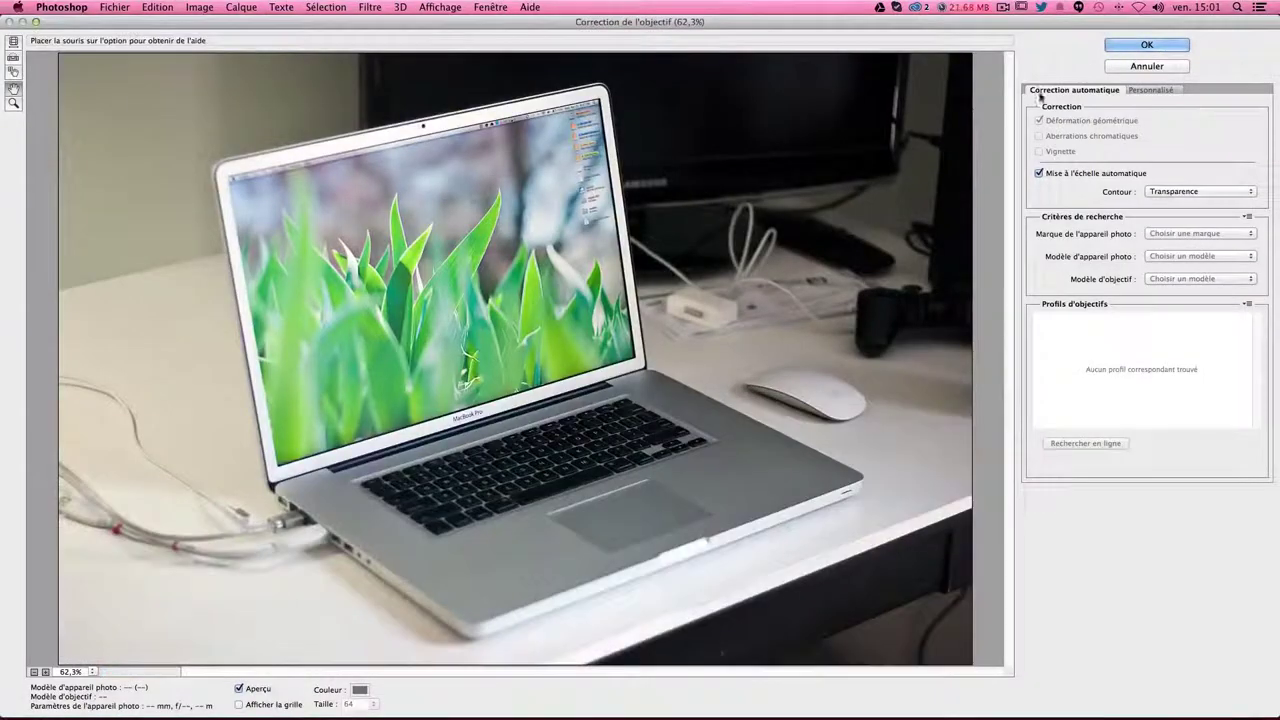
{"action": "left_click", "coordinate": [1151, 90]}
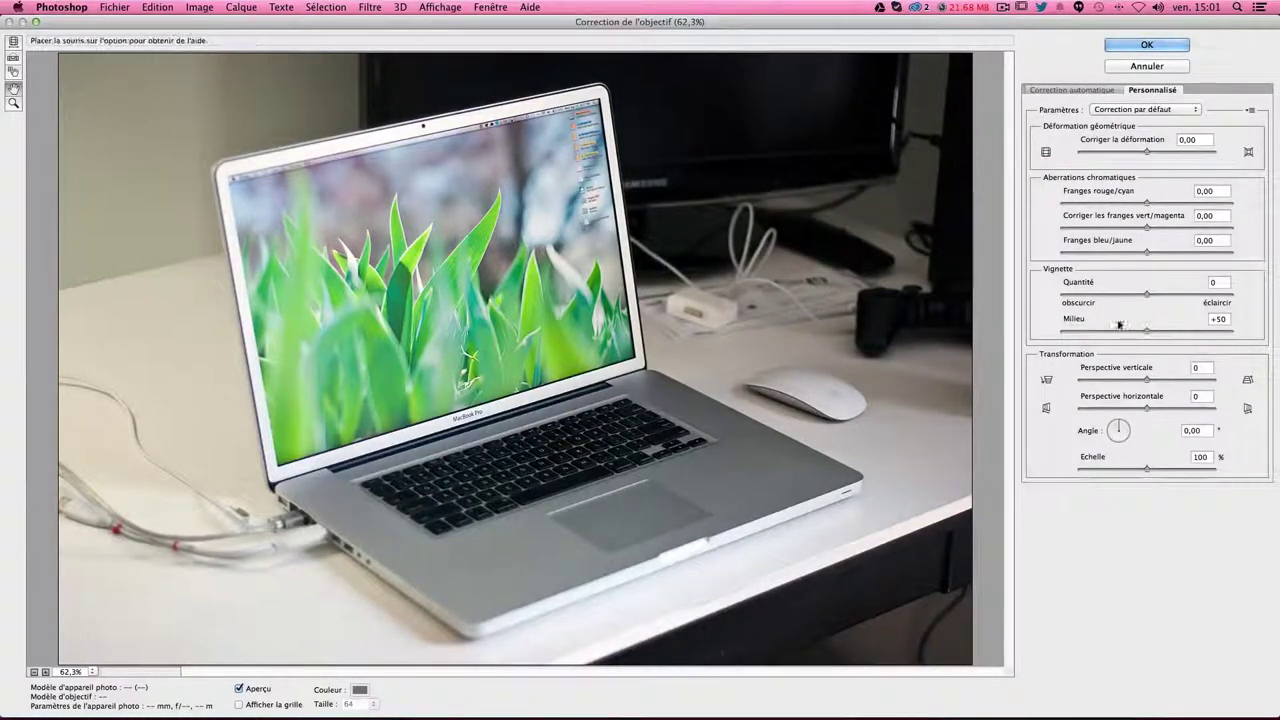
{"action": "mouse_move", "coordinate": [1147, 293]}
{"action": "left_mouse_down"}
{"action": "mouse_move", "coordinate": [1085, 298]}
{"action": "mouse_move", "coordinate": [1099, 298]}
{"action": "left_mouse_up"}
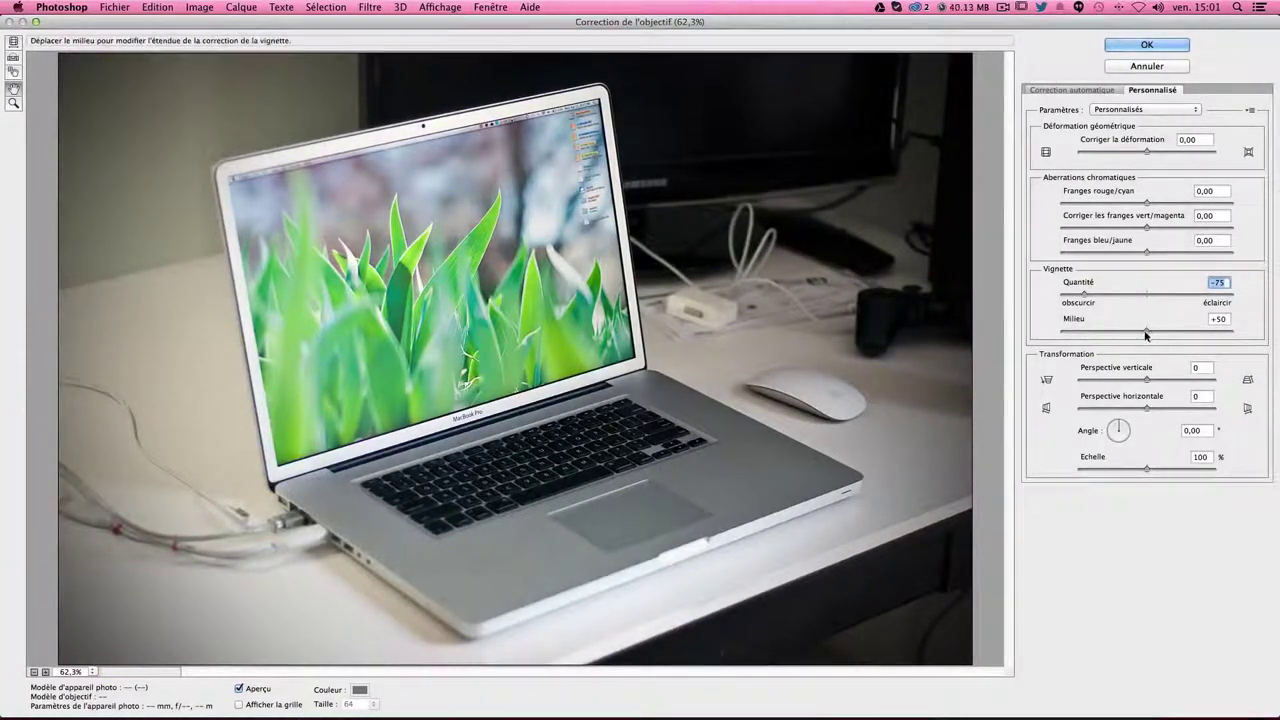
{"action": "left_click_drag", "start_coordinate": [1147, 330], "coordinate": [1133, 335]}
{"action": "left_click", "coordinate": [1145, 45]}
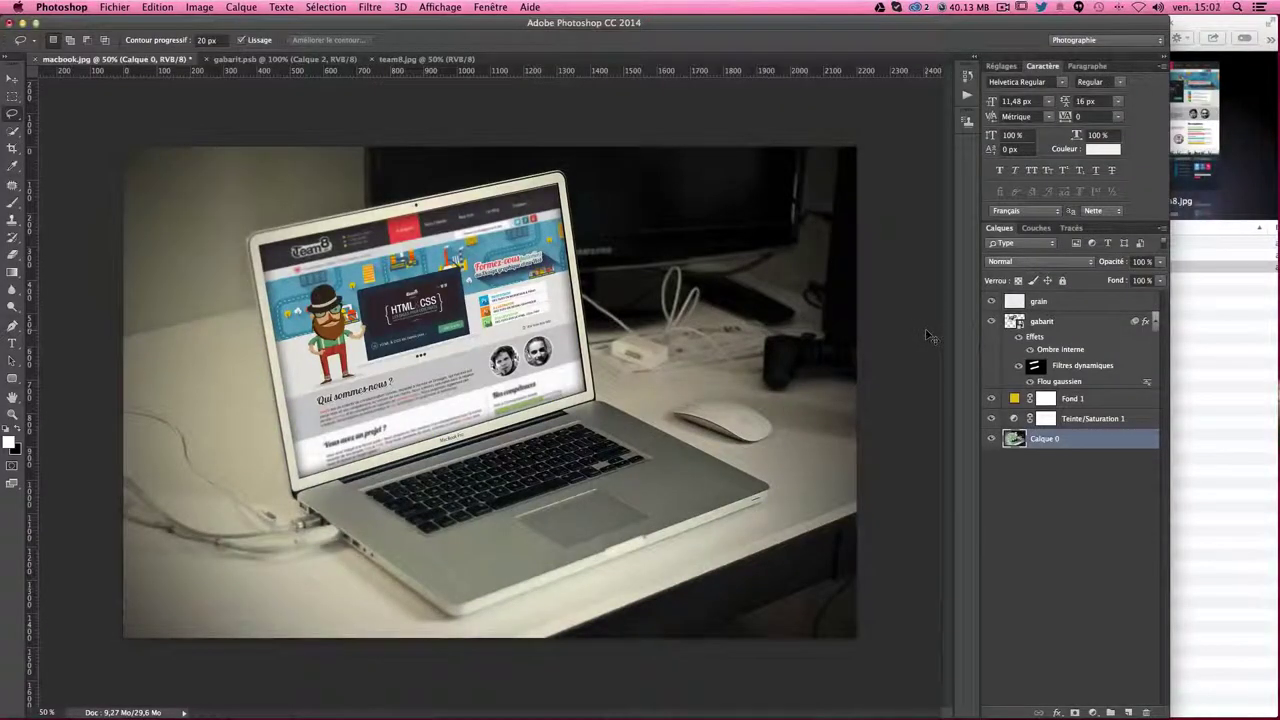
{"action": "key", "text": "super+z"}
{"action": "key", "text": "super+z"}
{"action": "key", "text": "super+z"}
{"action": "key", "text": "super+z"}
{"action": "key", "text": "super+z"}
{"action": "key", "text": "super+z"}
{"action": "key", "text": "super+z"}
{"action": "key", "text": "super+z"}
{"action": "key", "text": "super+z"}
{"action": "key", "text": "super+z"}
{"action": "key", "text": "super+z"}
- Try cyan #87e7ed for the Fond 1 tint, keep the yellow, then open the gabarit smart object
{"action": "double_click", "coordinate": [1015, 398]}
{"action": "left_click", "coordinate": [630, 250]}
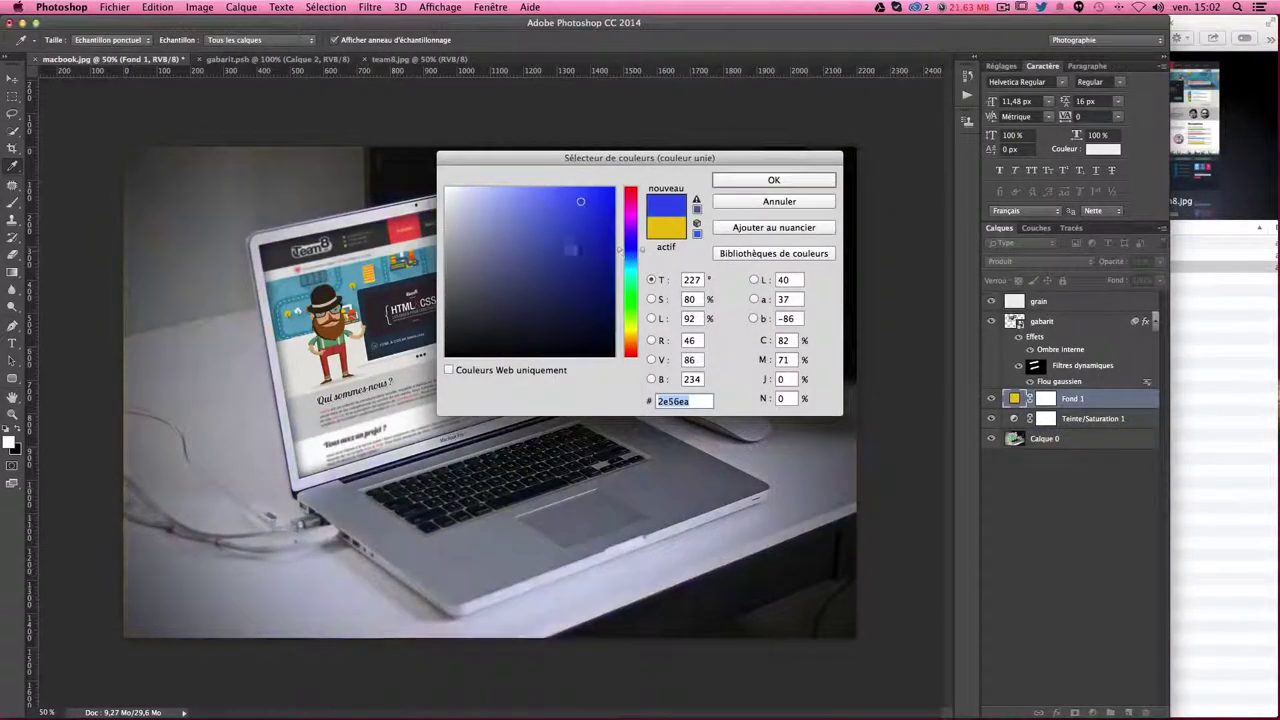
{"action": "left_click", "coordinate": [493, 218]}
{"action": "left_click", "coordinate": [633, 271]}
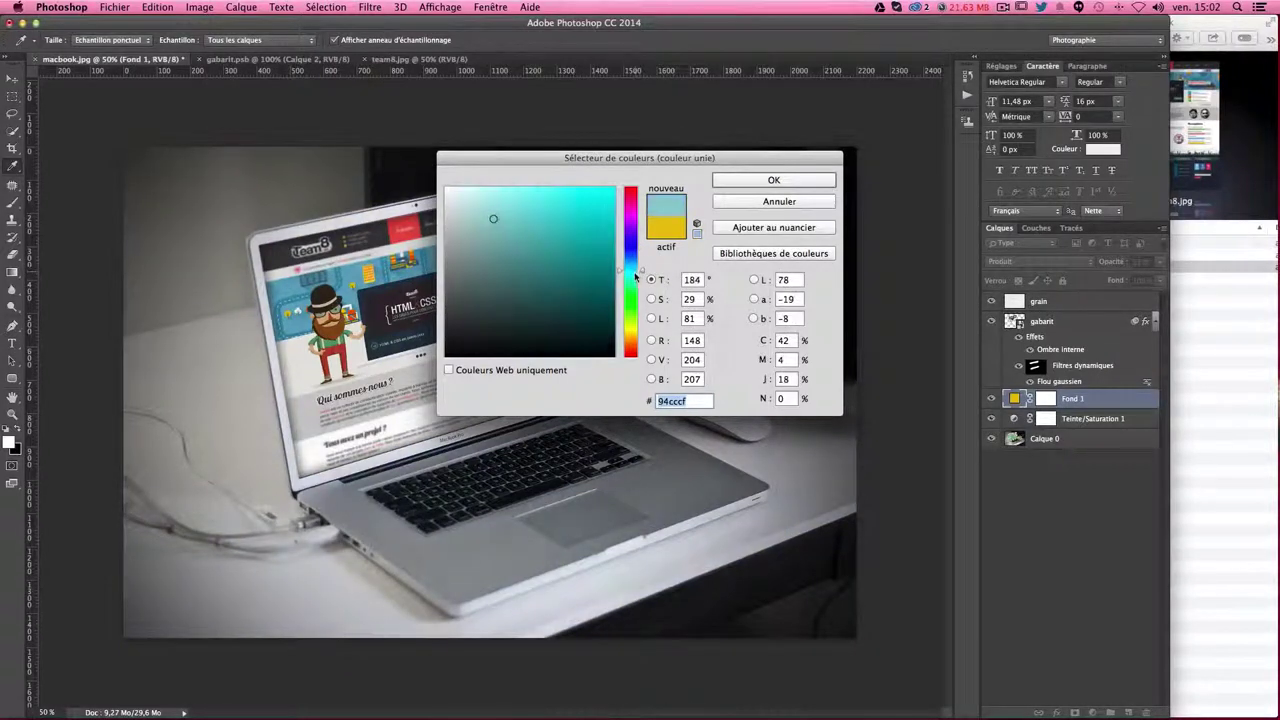
{"action": "left_click_drag", "start_coordinate": [500, 212], "coordinate": [518, 198]}
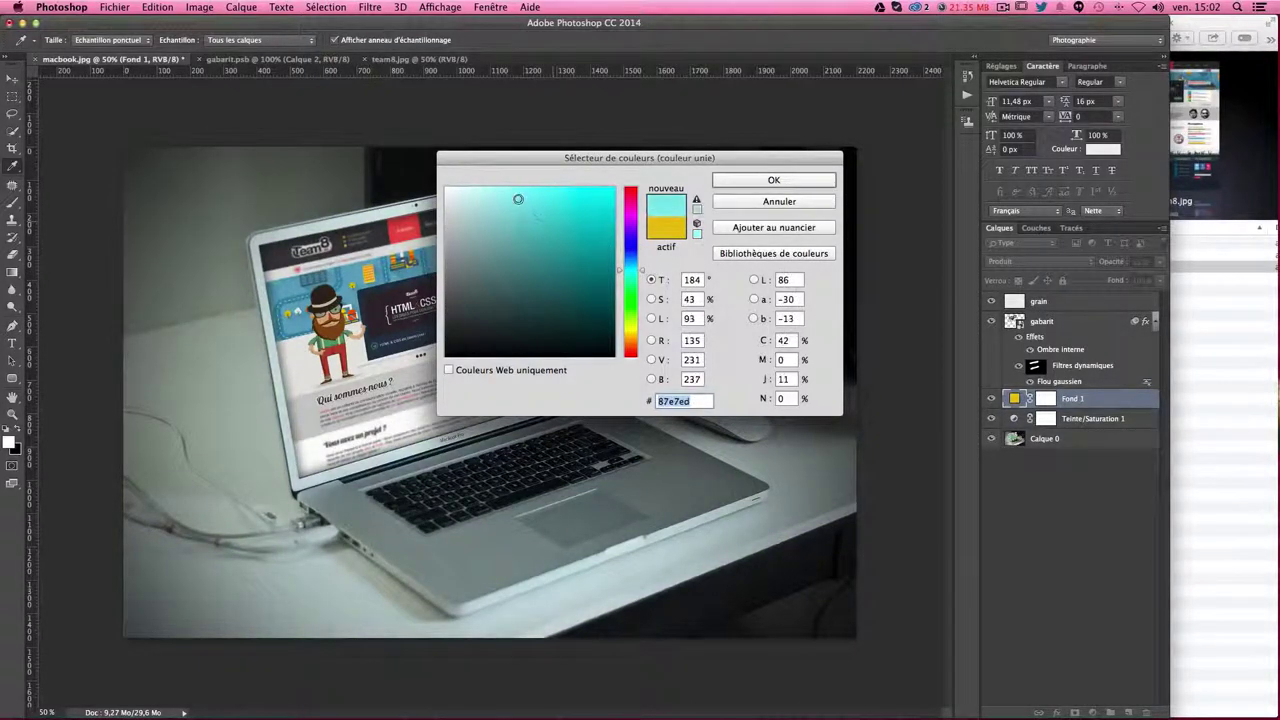
{"action": "left_click", "coordinate": [752, 183]}
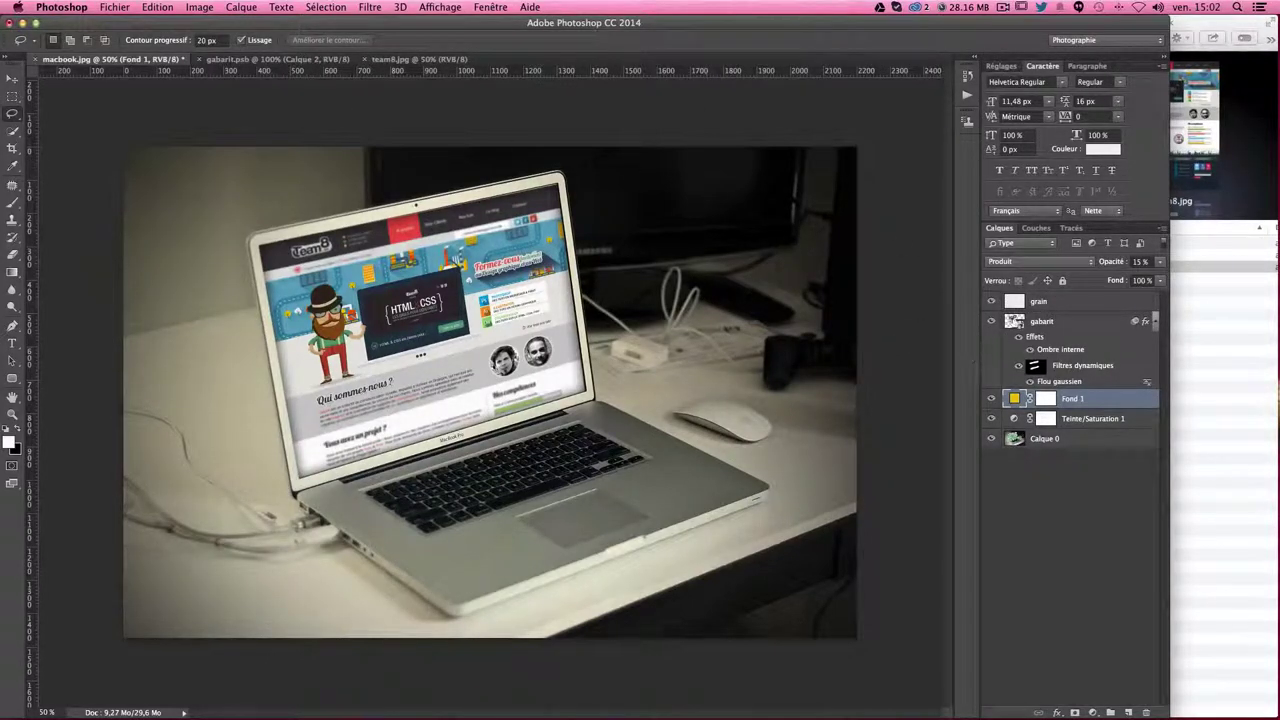
{"action": "double_click", "coordinate": [1014, 321]}
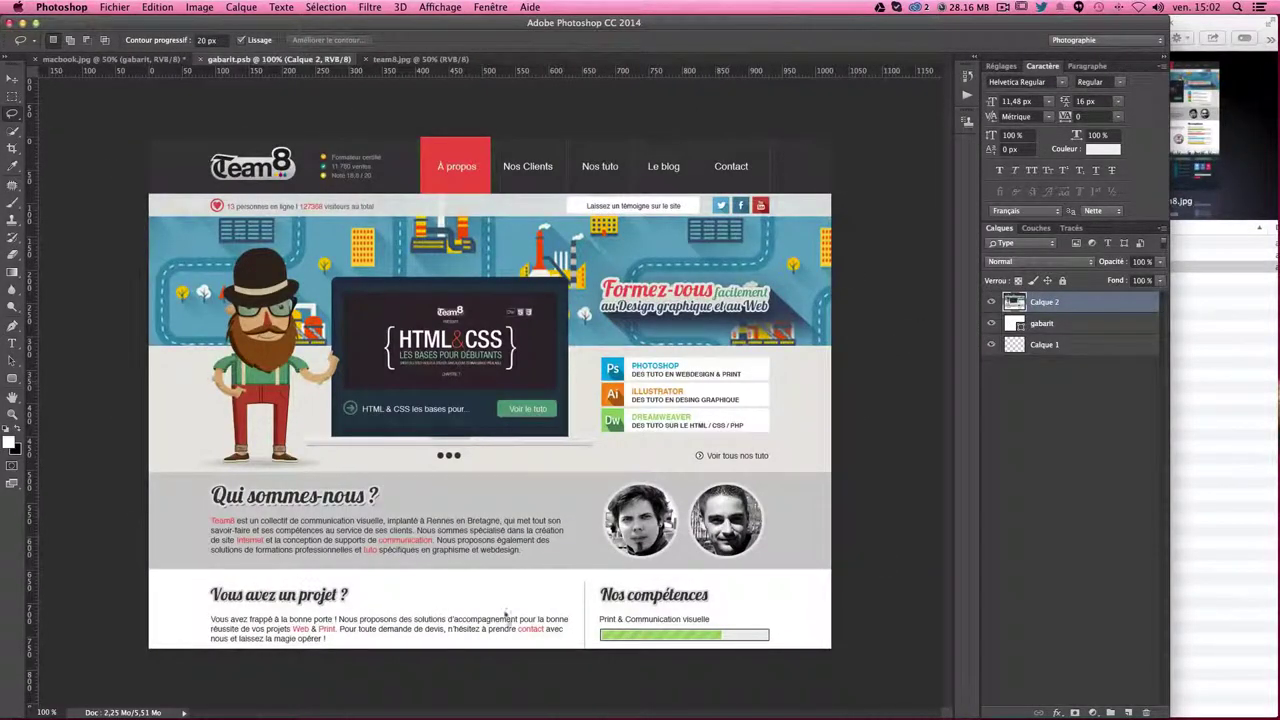
- Add Calque 3 and fill it with a dark vertical gradient covering the Team8 design
{"action": "left_click", "coordinate": [1128, 713]}
{"action": "left_click", "coordinate": [10, 442]}
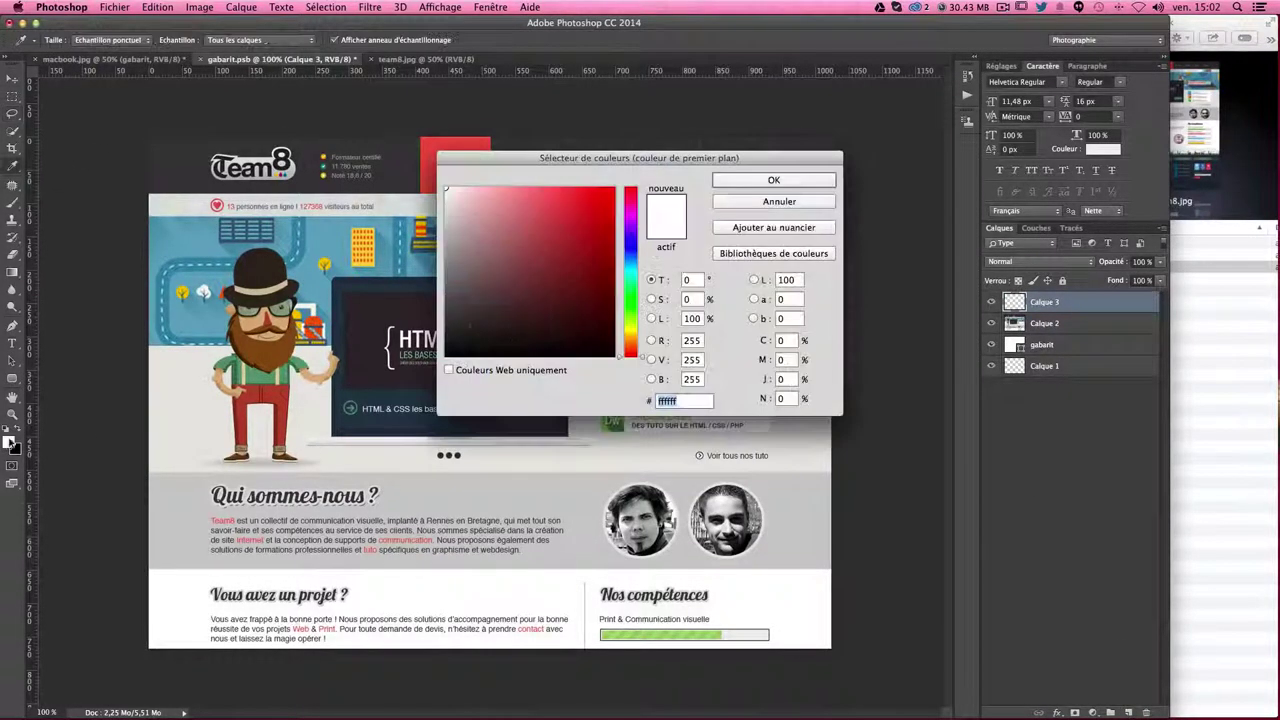
{"action": "left_click", "coordinate": [16, 452]}
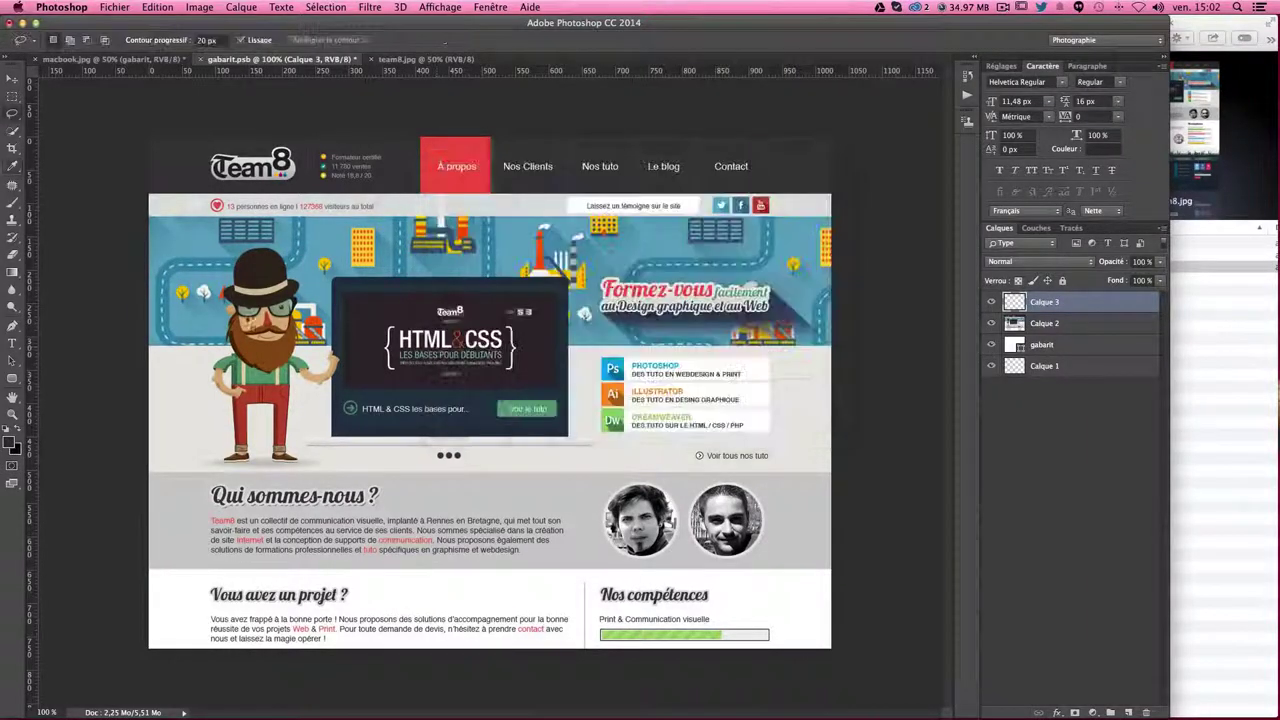
{"action": "key", "text": "Return"}
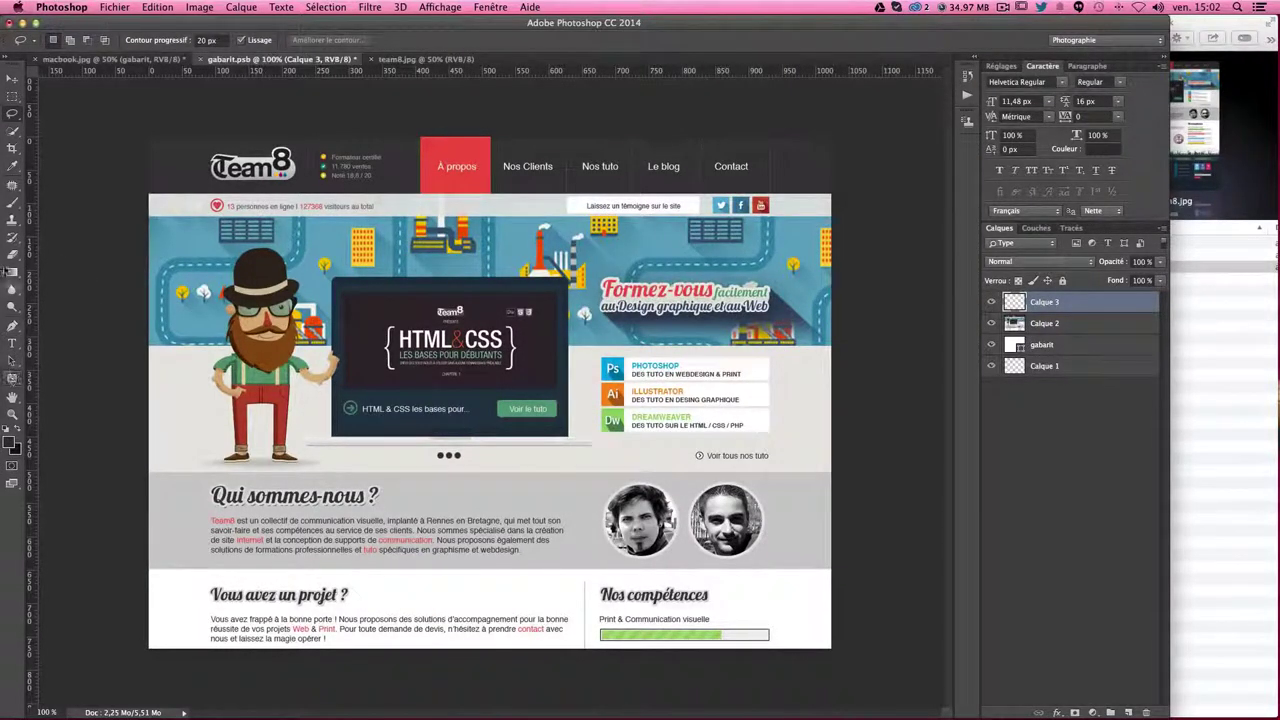
{"action": "left_click", "coordinate": [10, 280]}
{"action": "left_click_drag", "start_coordinate": [380, 160], "coordinate": [396, 518]}
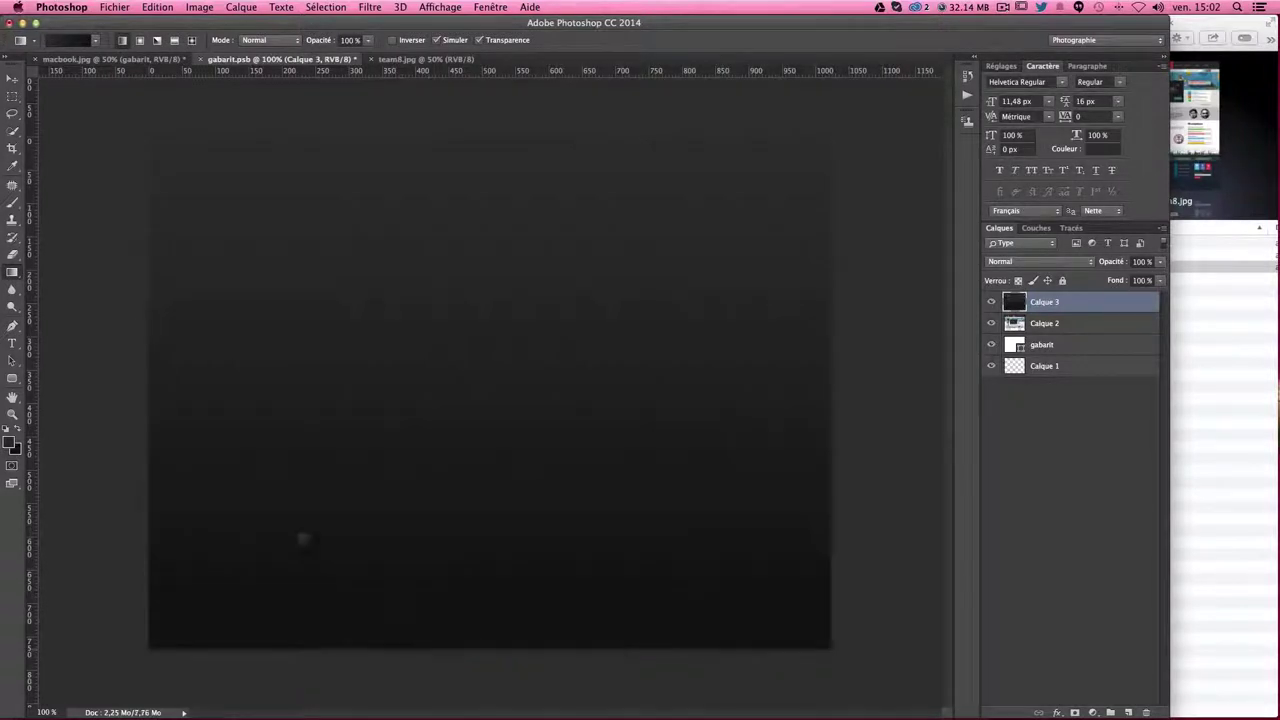
- Draw a text box in the canvas centre with white as the text colour
{"action": "left_click", "coordinate": [12, 343]}
{"action": "left_click", "coordinate": [6, 428]}
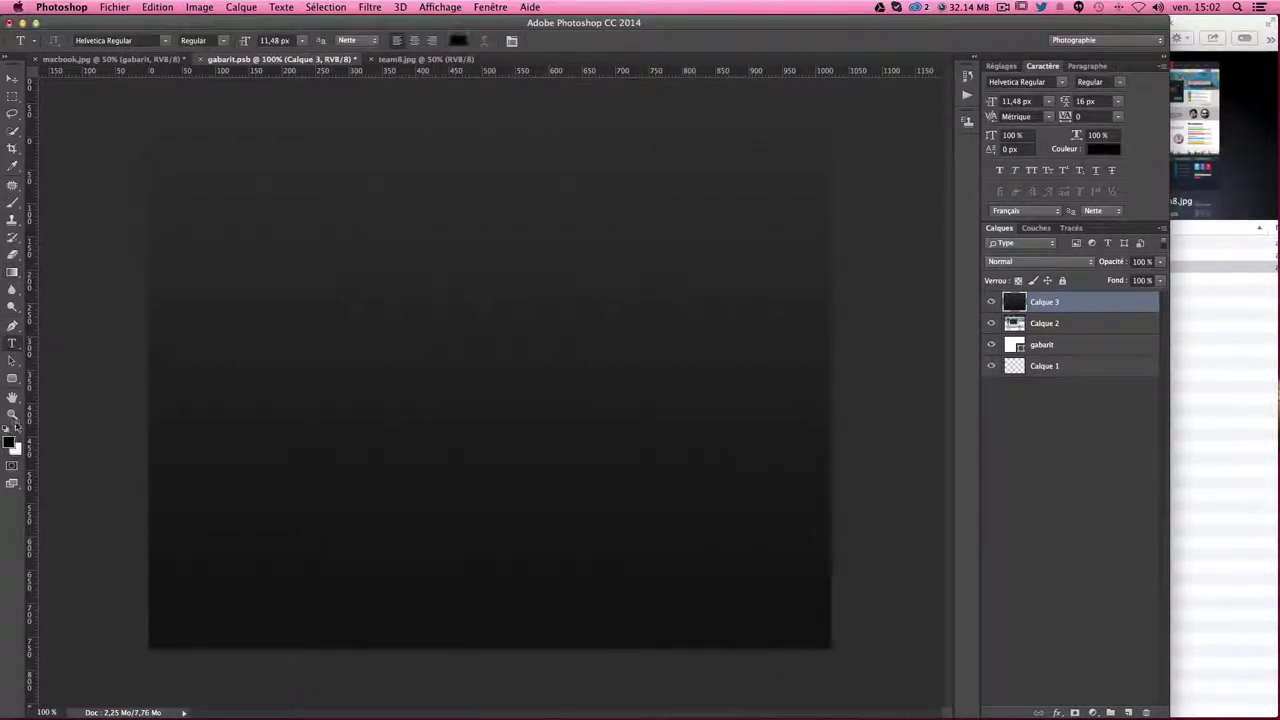
{"action": "left_click", "coordinate": [18, 427]}
{"action": "mouse_move", "coordinate": [327, 245]}
{"action": "left_mouse_down"}
{"action": "mouse_move", "coordinate": [684, 462]}
{"action": "mouse_move", "coordinate": [683, 495]}
{"action": "left_mouse_up"}
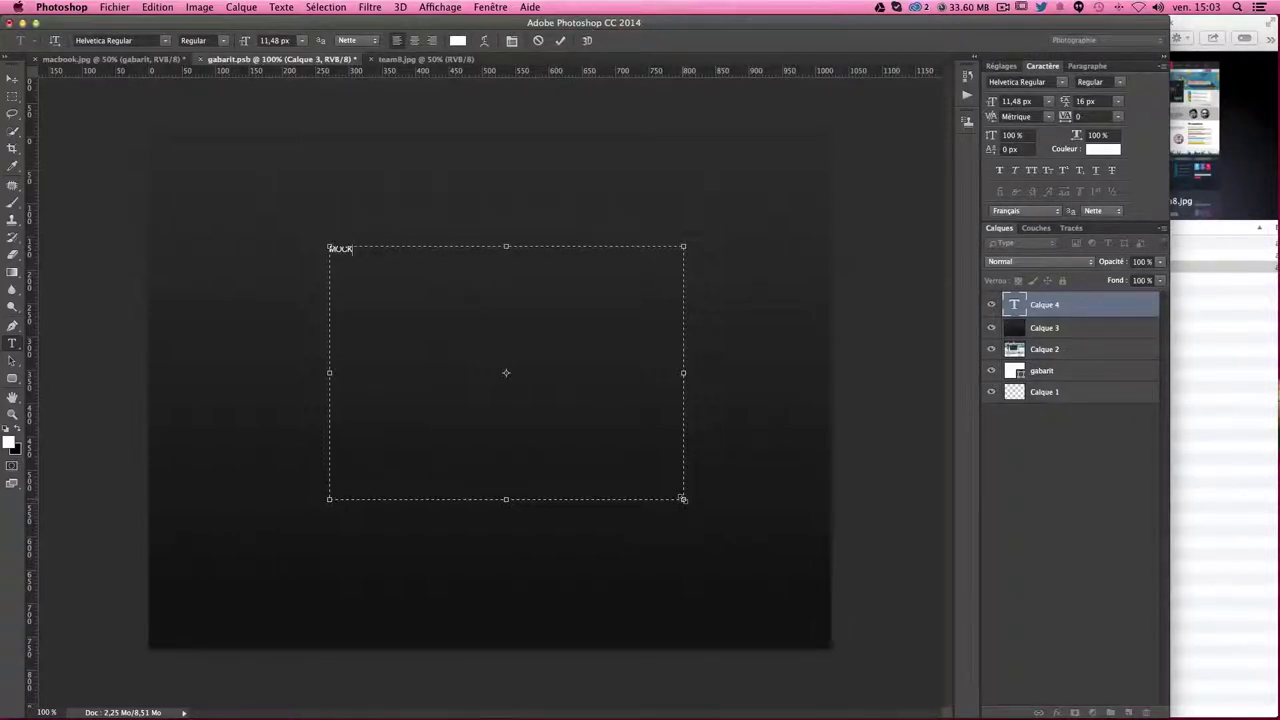
- Finish typing MOCKUP and tighten the text box around the word
{"action": "type", "text": "UP"}
{"action": "left_click", "coordinate": [12, 78]}
{"action": "key", "text": "ctrl+t"}
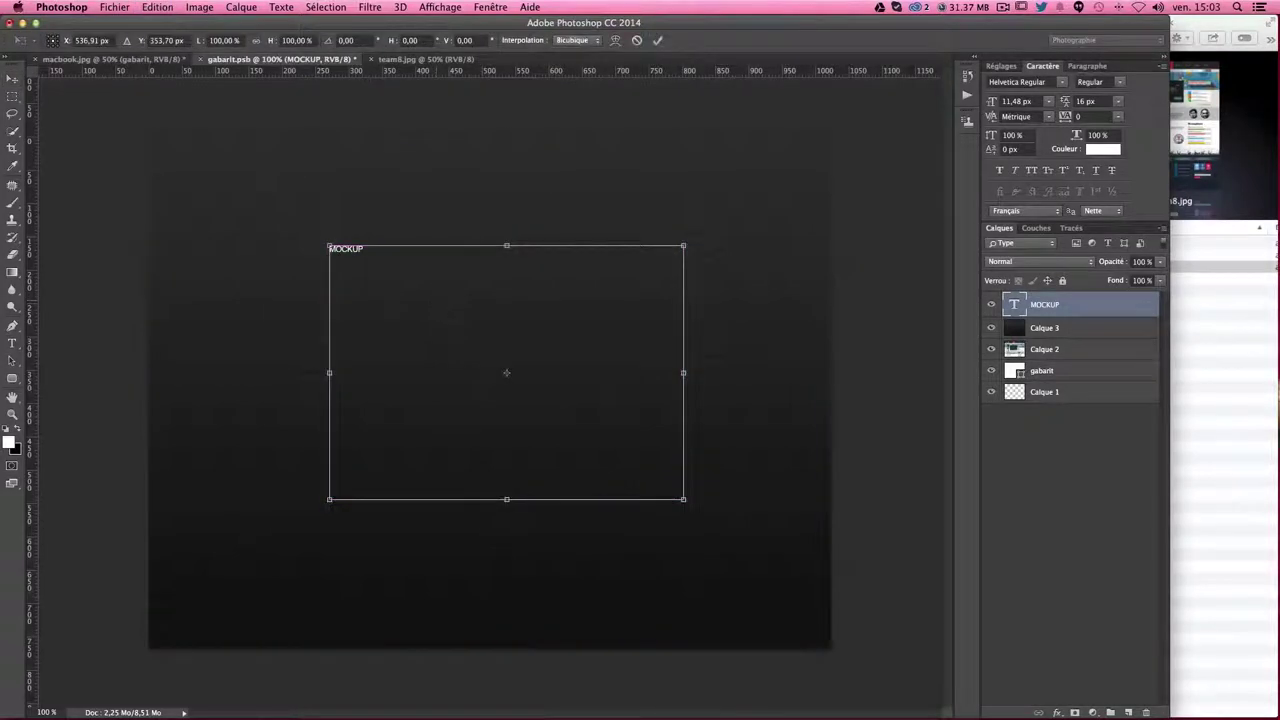
{"action": "key", "text": "Escape"}
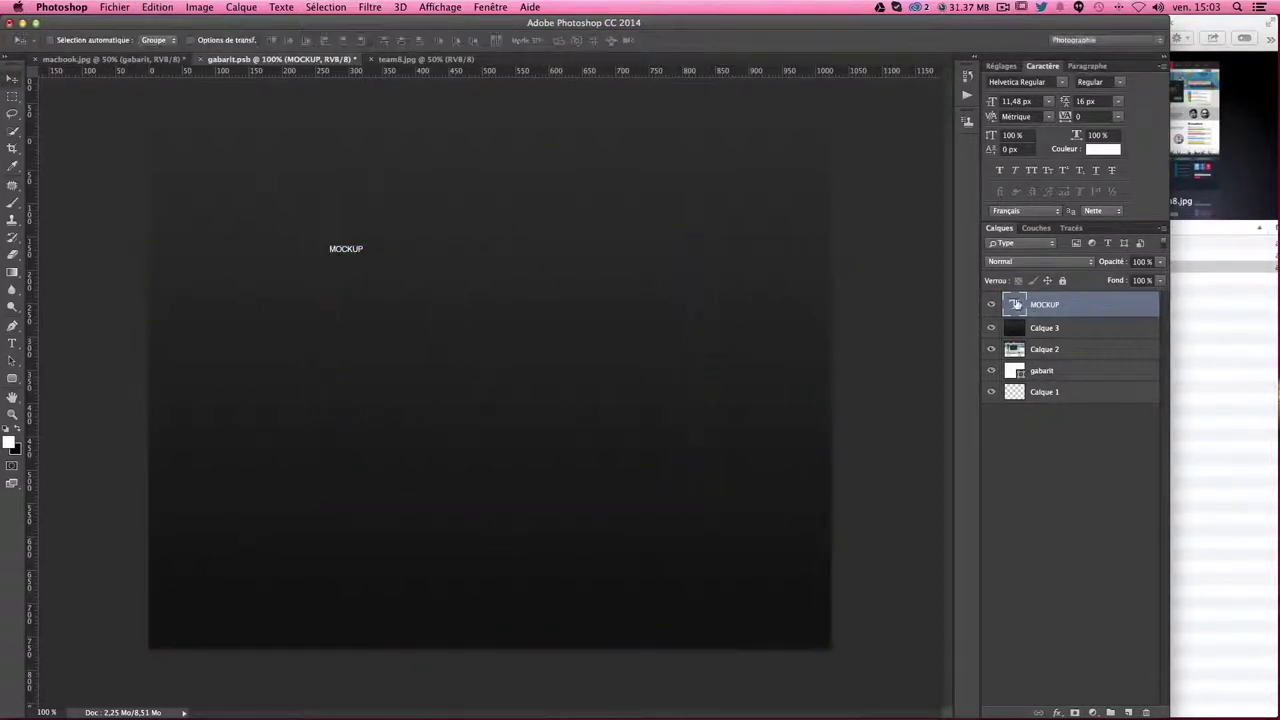
{"action": "double_click", "coordinate": [345, 248]}
{"action": "left_click_drag", "start_coordinate": [683, 498], "coordinate": [518, 368]}
{"action": "left_click_drag", "start_coordinate": [464, 321], "coordinate": [380, 260]}
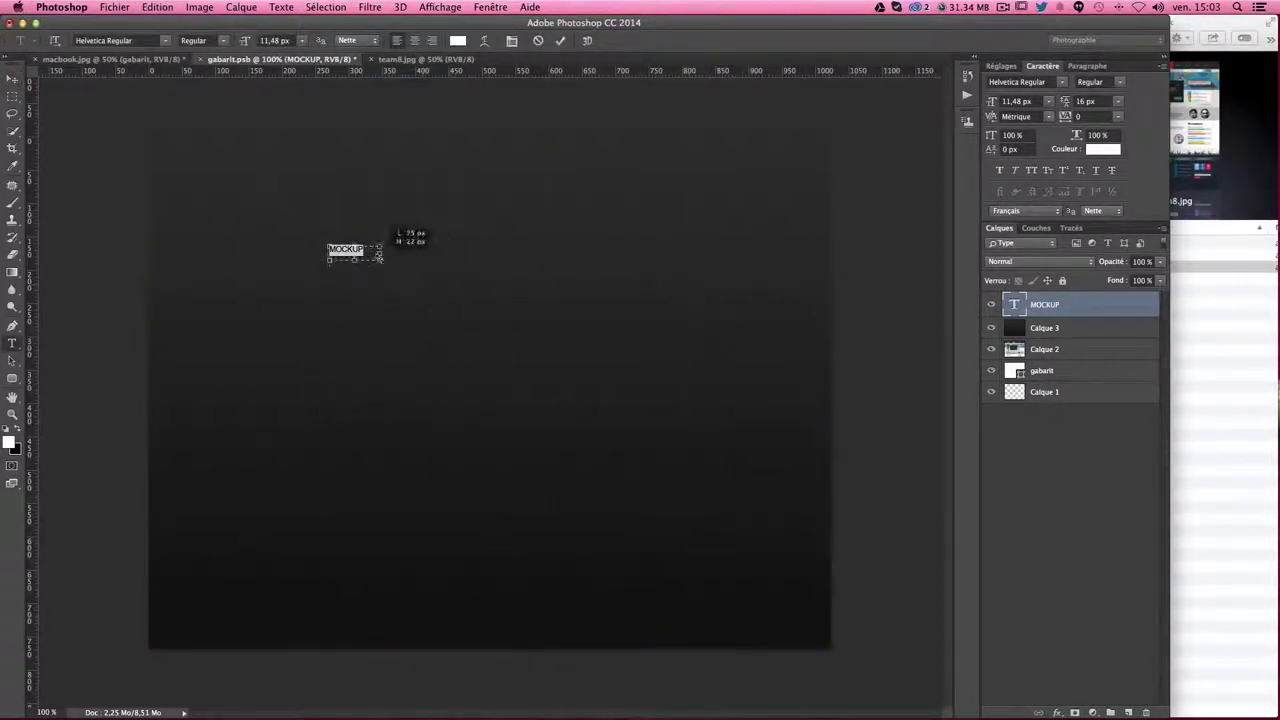
{"action": "key", "text": "ctrl+Return"}
- Scale the MOCKUP text up about tenfold and centre it on the canvas
{"action": "key", "text": "ctrl+t"}
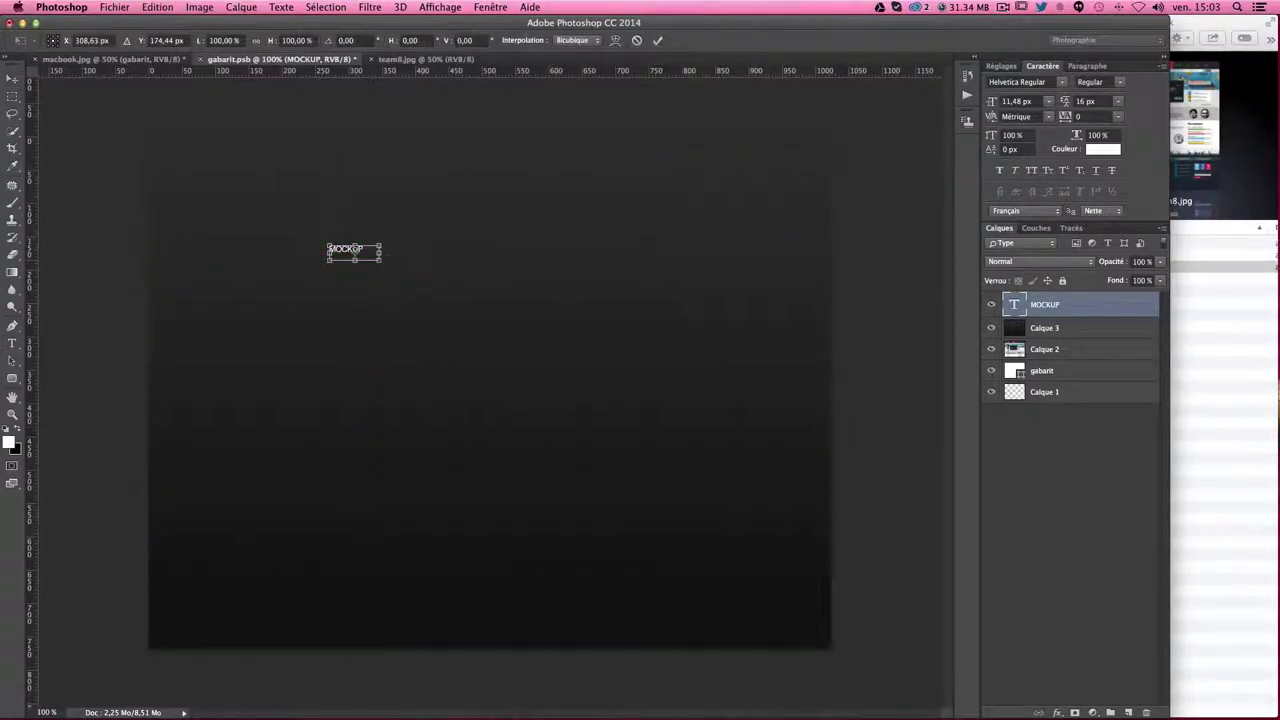
{"action": "left_click_drag", "start_coordinate": [380, 260], "coordinate": [826, 398]}
{"action": "left_click_drag", "start_coordinate": [538, 271], "coordinate": [526, 343]}
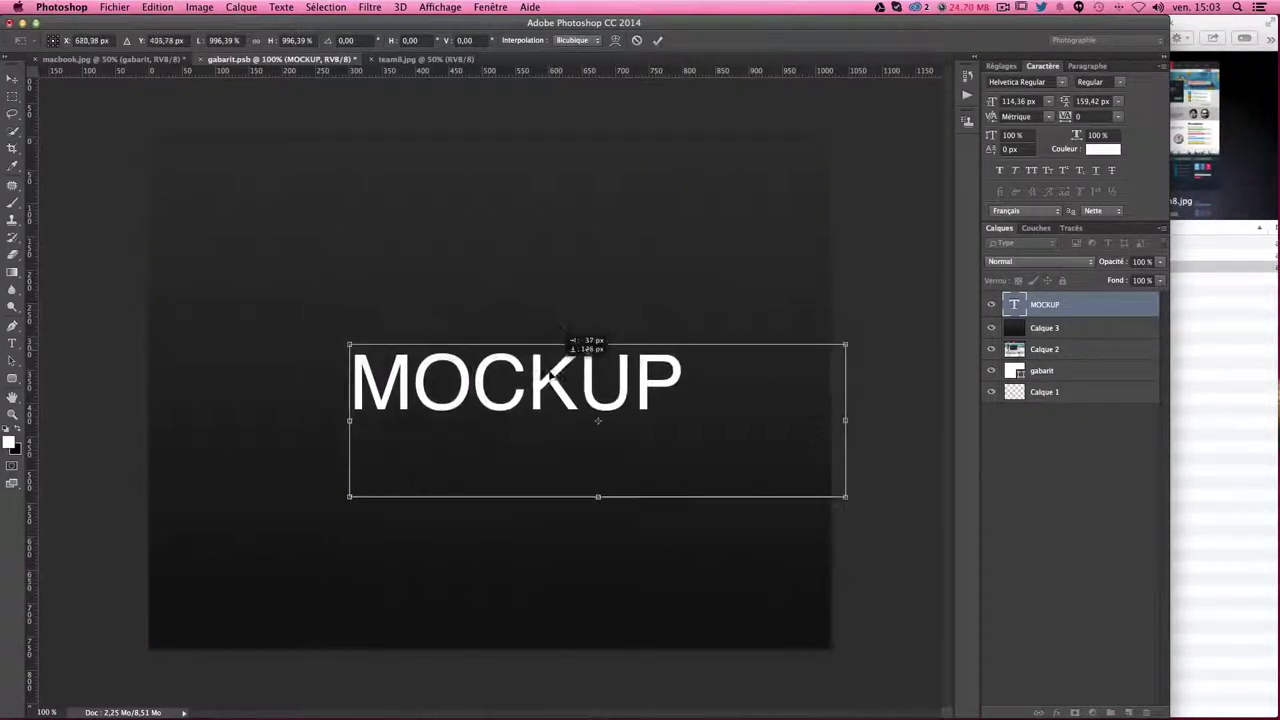
{"action": "key", "text": "Return"}
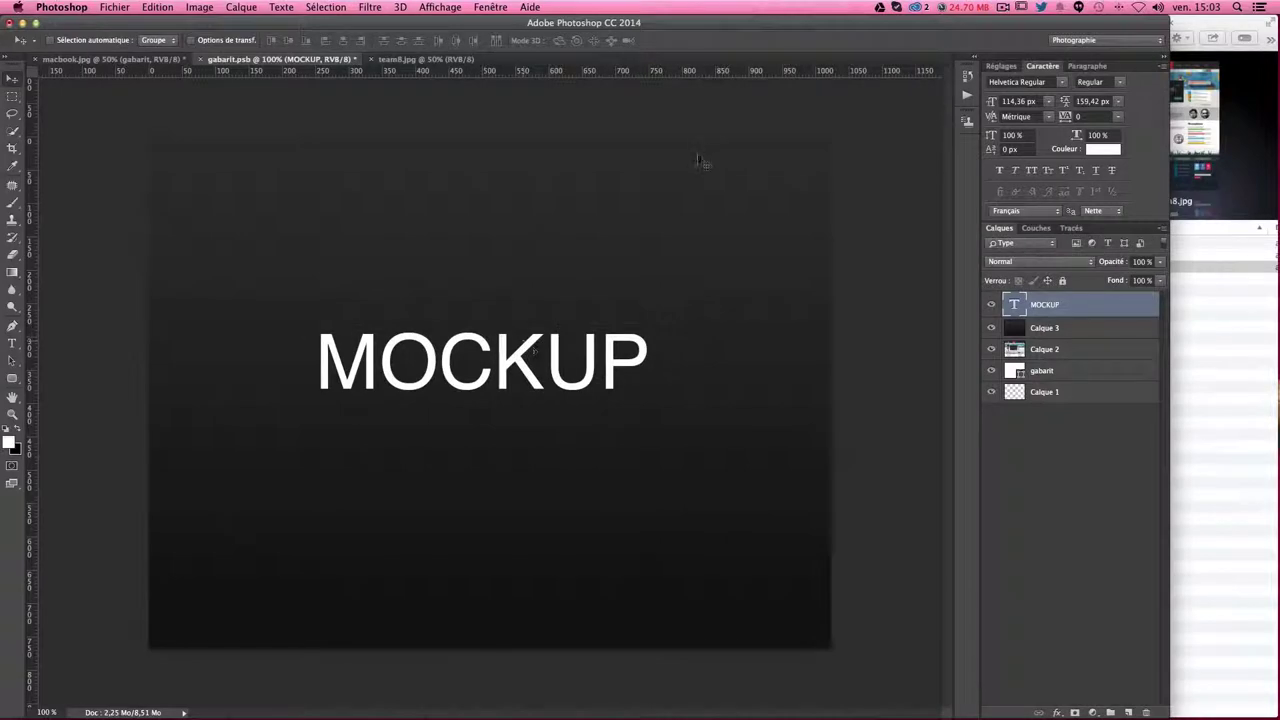
- Save gabarit.psb and return to macbook.jpg, undoing to show the Team8 website again
{"action": "key", "text": "ctrl+s"}
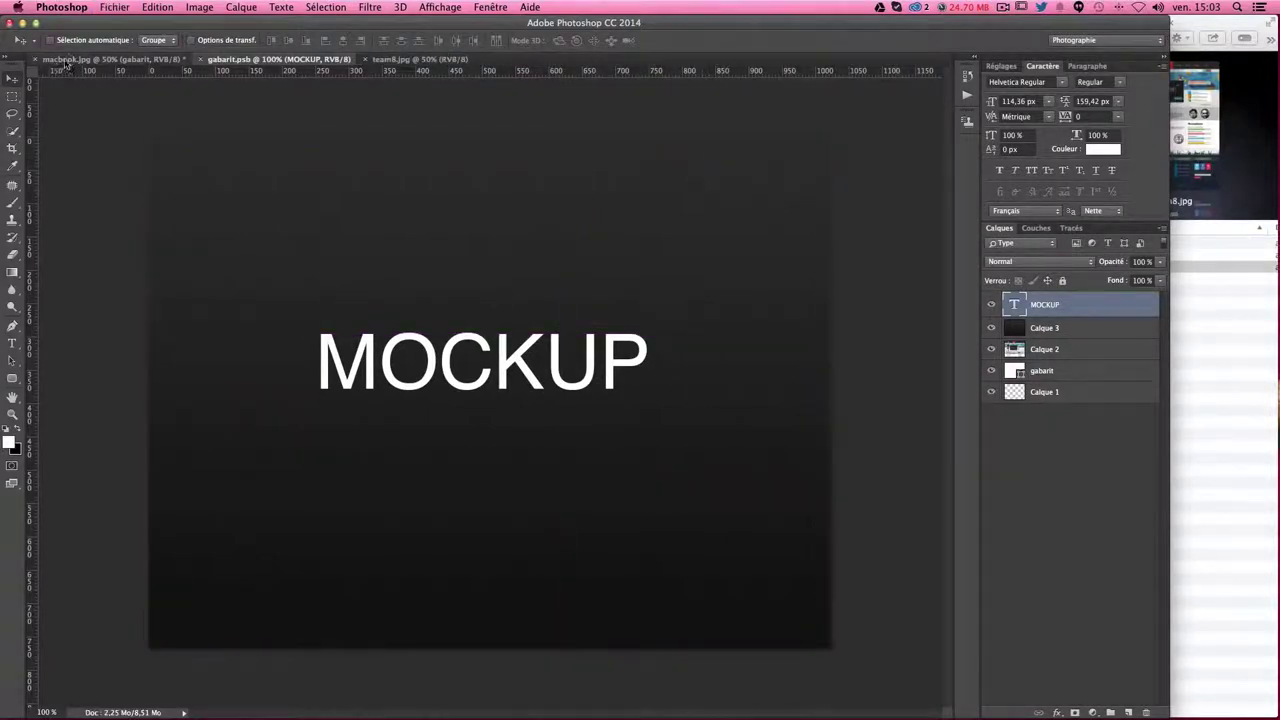
{"action": "left_click", "coordinate": [66, 60]}
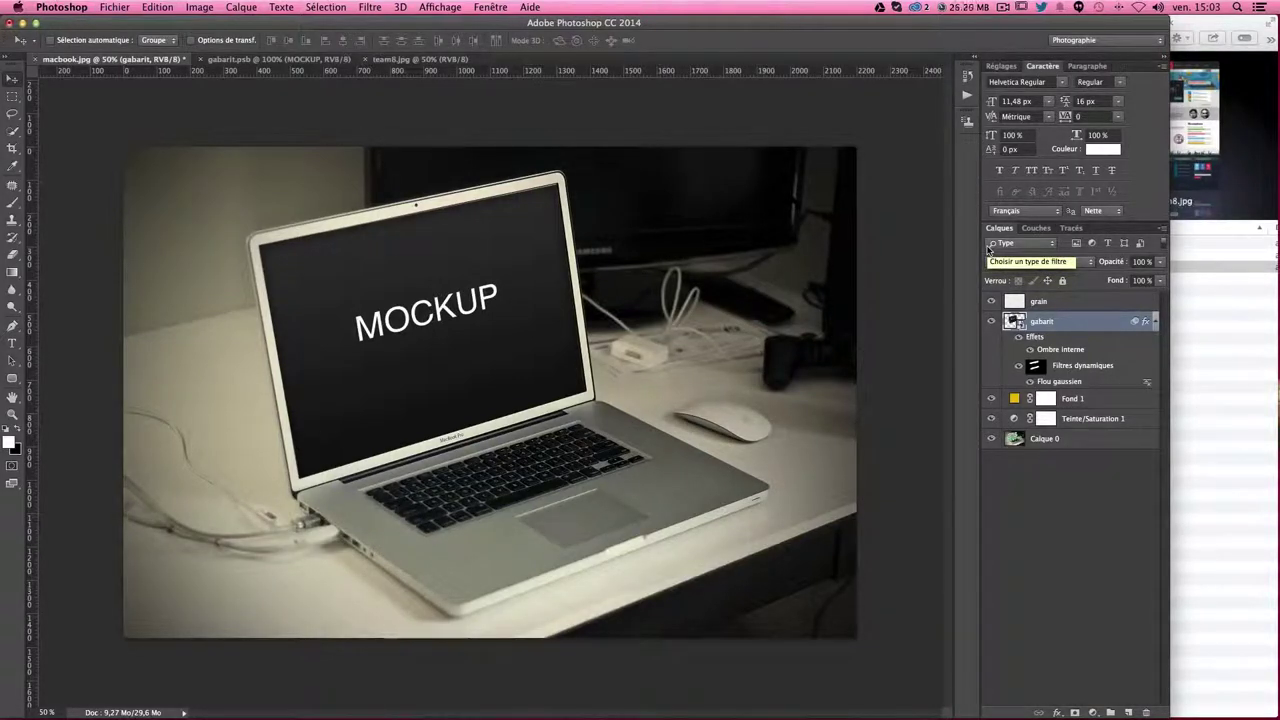
{"action": "key", "text": "ctrl+z"}
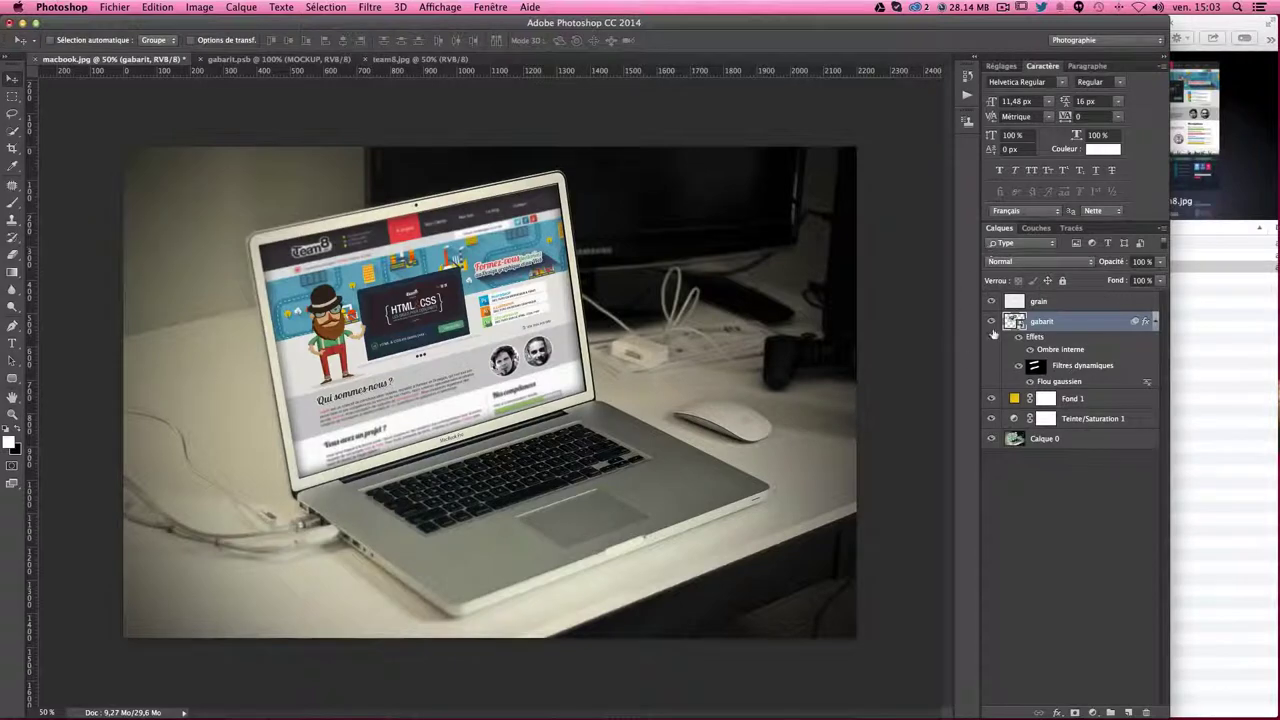
{"action": "left_click", "coordinate": [991, 322]}
{"action": "left_click", "coordinate": [991, 322]}
{"action": "left_click", "coordinate": [991, 322]}
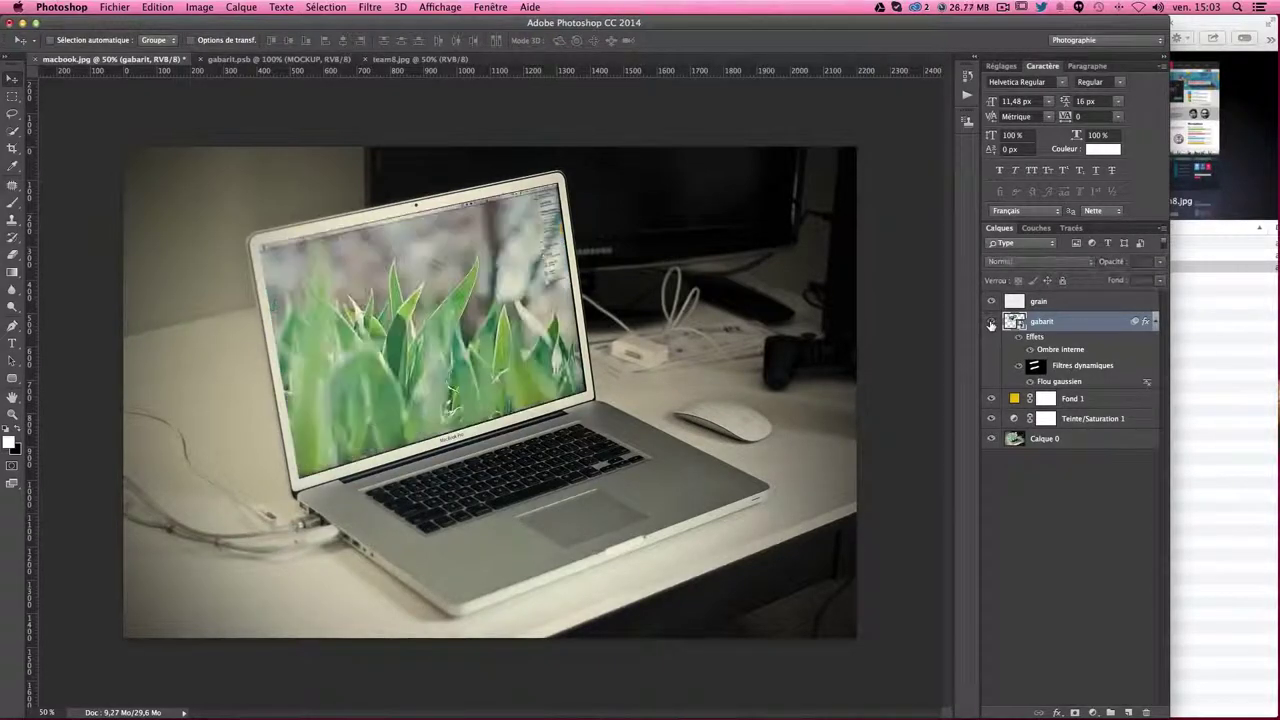
{"action": "left_click", "coordinate": [991, 322]}
{"action": "left_click", "coordinate": [991, 322]}
{"action": "left_click", "coordinate": [991, 322]}
{"action": "left_click", "coordinate": [991, 322]}
{"action": "left_click", "coordinate": [991, 322]}
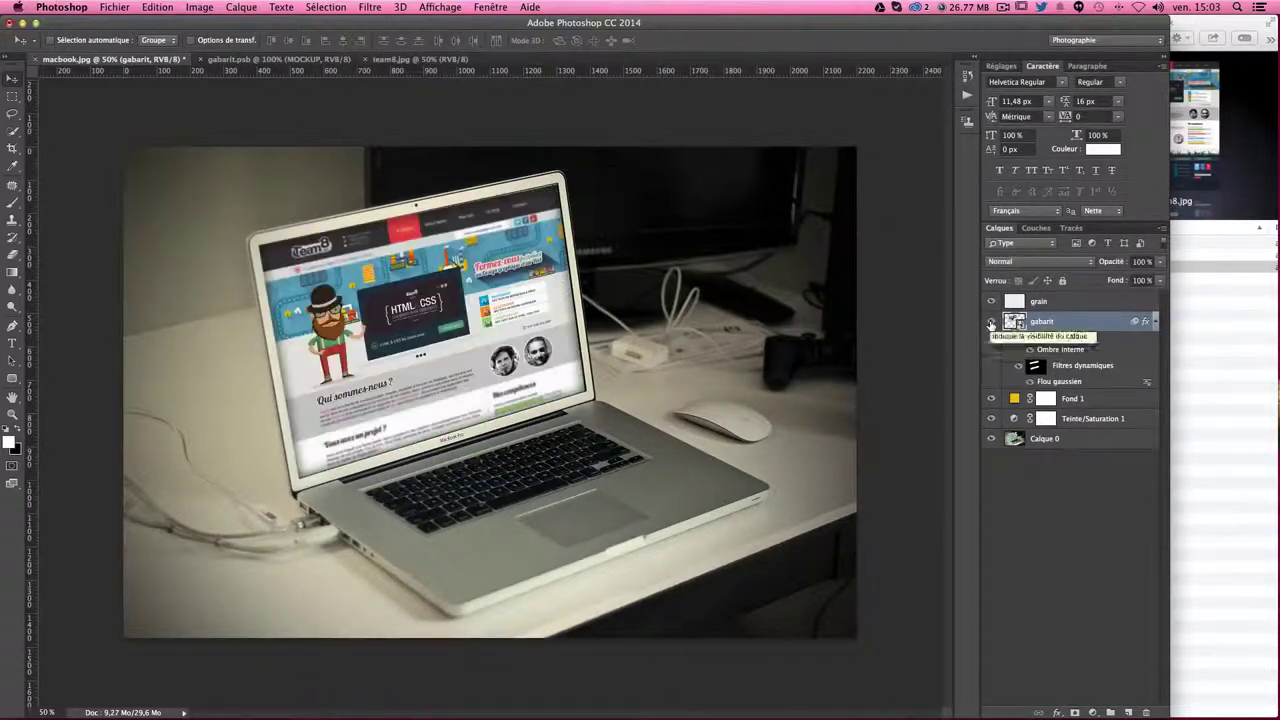
{"action": "left_click", "coordinate": [991, 322]}
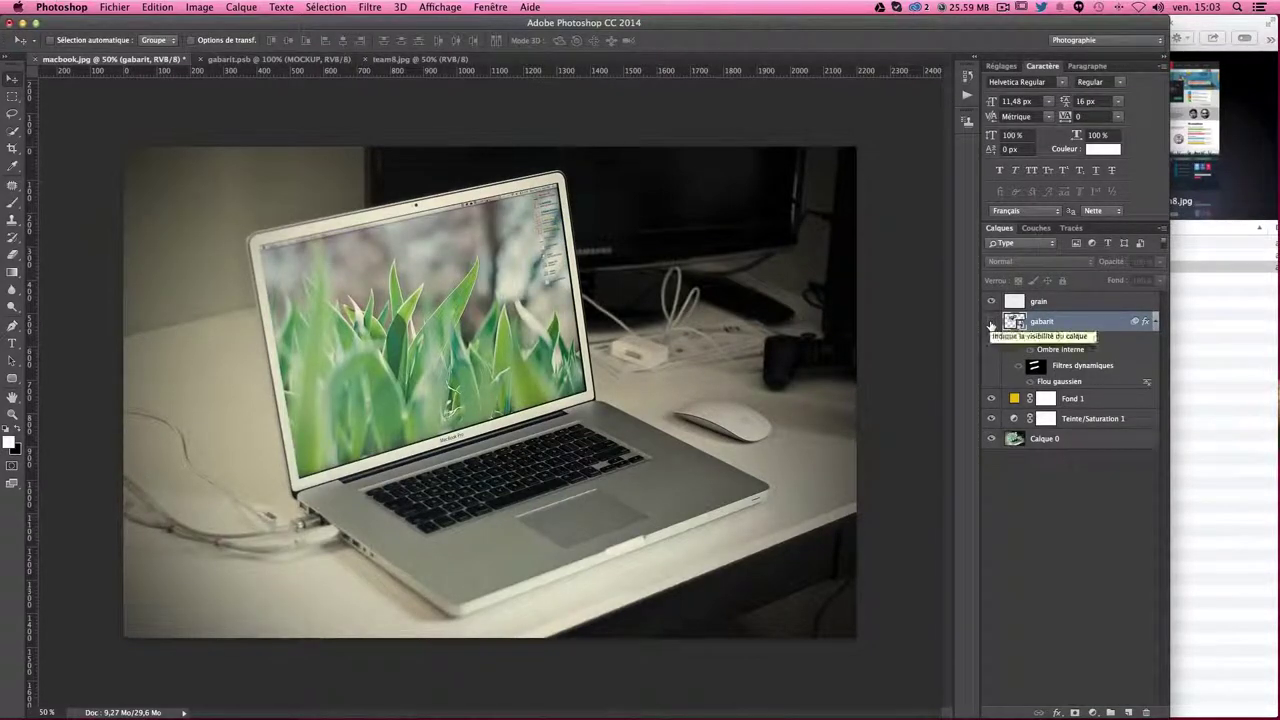
{"action": "left_click", "coordinate": [991, 322]}
- Fit the gabarit screen layer's top-right corner to the laptop bezel and commit the transform
{"action": "key", "text": "super+plus"}
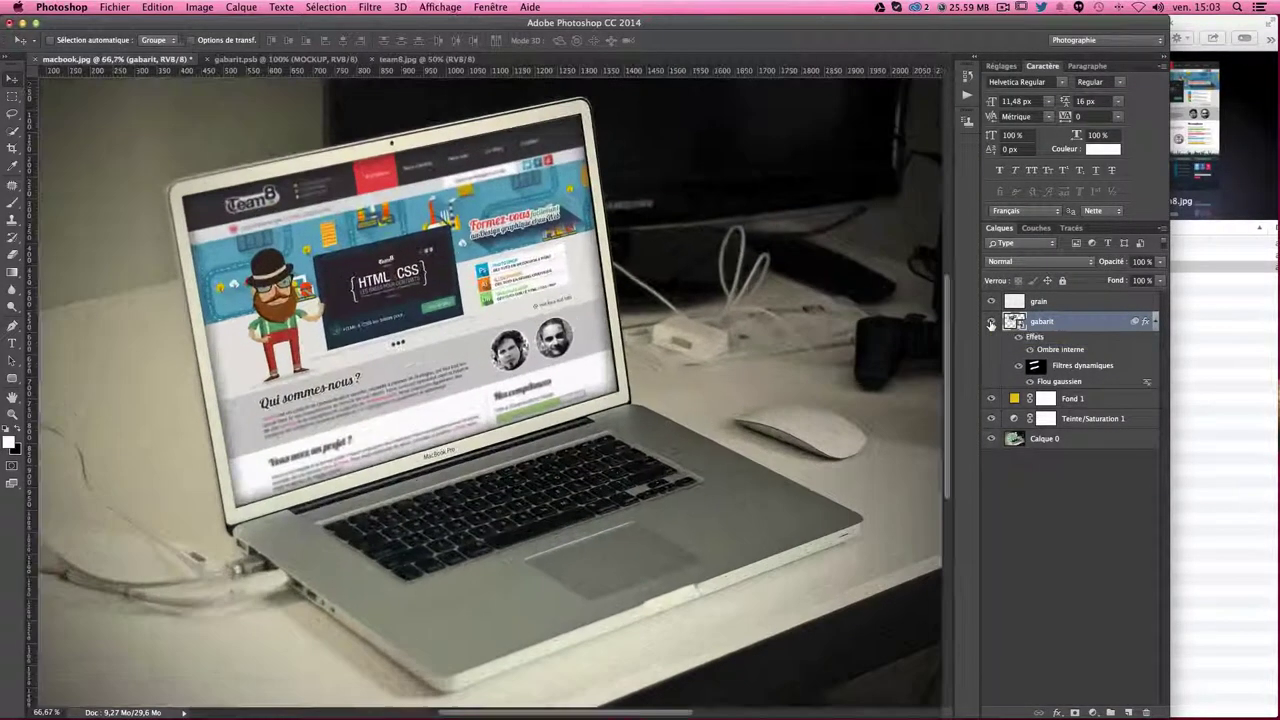
{"action": "key", "text": "super+plus"}
{"action": "scroll", "coordinate": [877, 318], "scroll_direction": "up", "scroll_amount": 1}
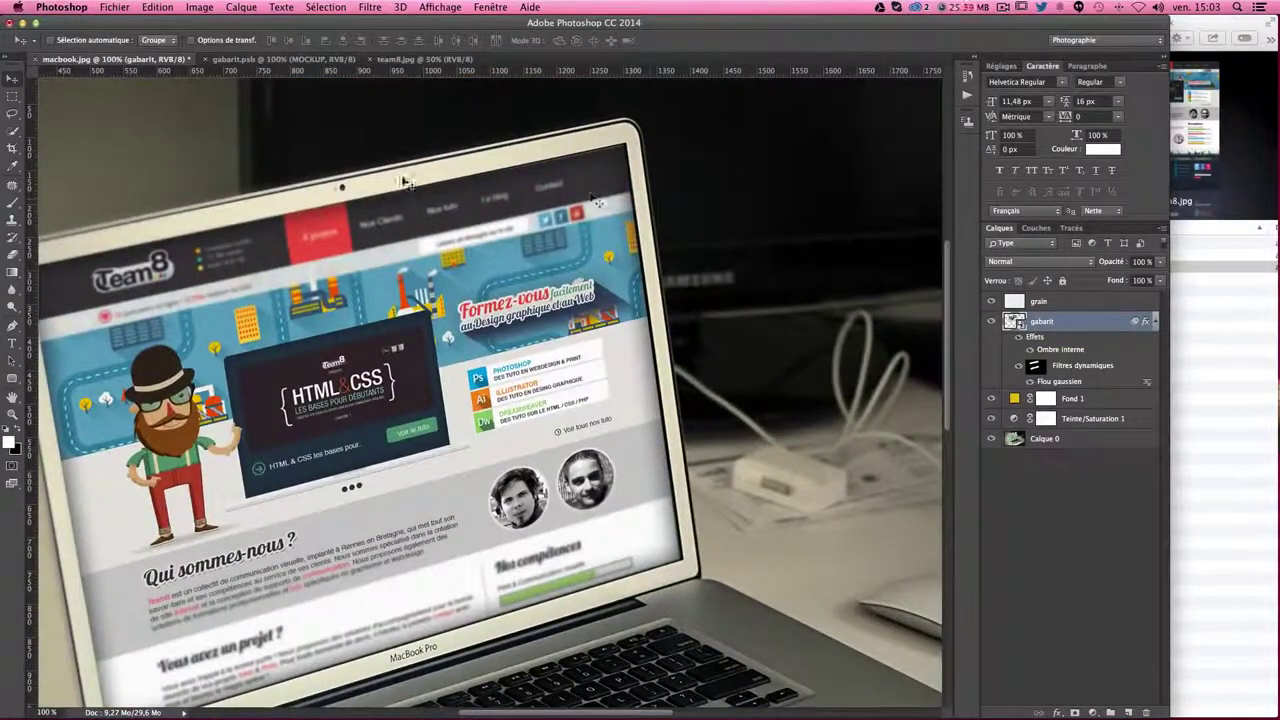
{"action": "key", "text": "super+plus"}
{"action": "scroll", "coordinate": [420, 183], "scroll_direction": "up", "scroll_amount": 3}
{"action": "scroll", "coordinate": [445, 196], "scroll_direction": "up", "scroll_amount": 3}
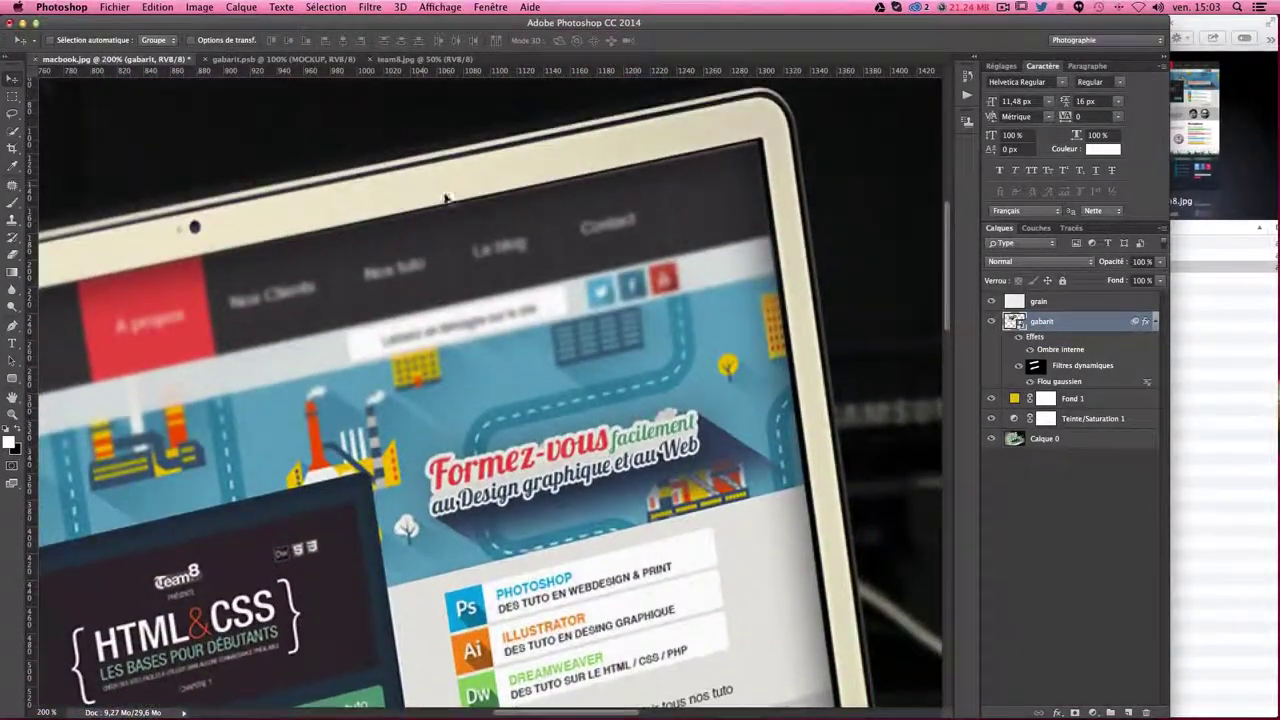
{"action": "key", "text": "super+t"}
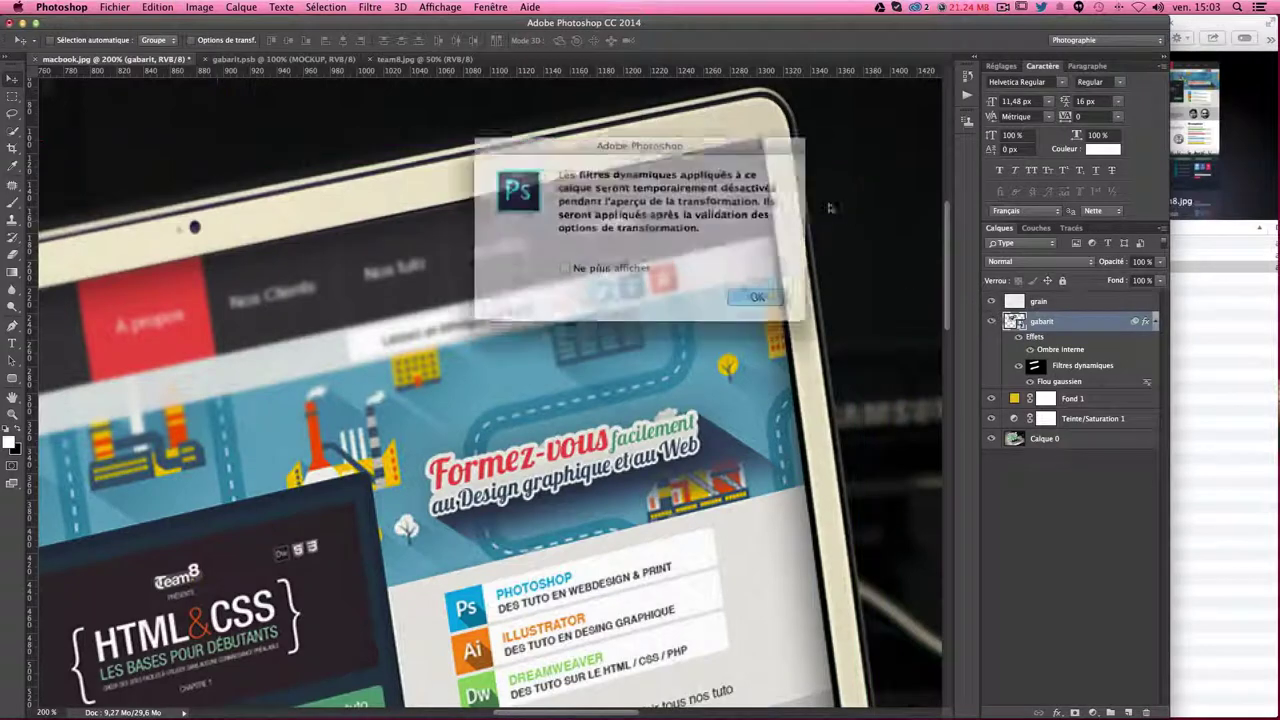
{"action": "left_click", "coordinate": [737, 287]}
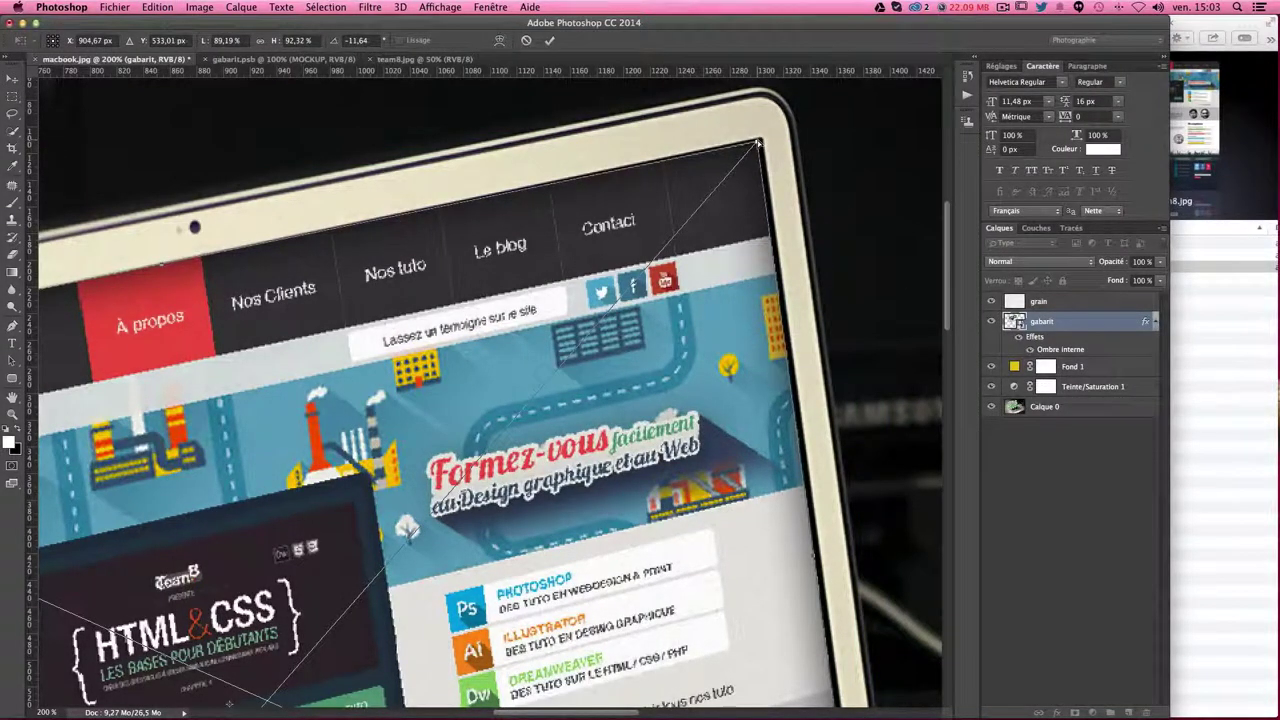
{"action": "scroll", "coordinate": [758, 143], "scroll_direction": "up", "scroll_amount": 1}
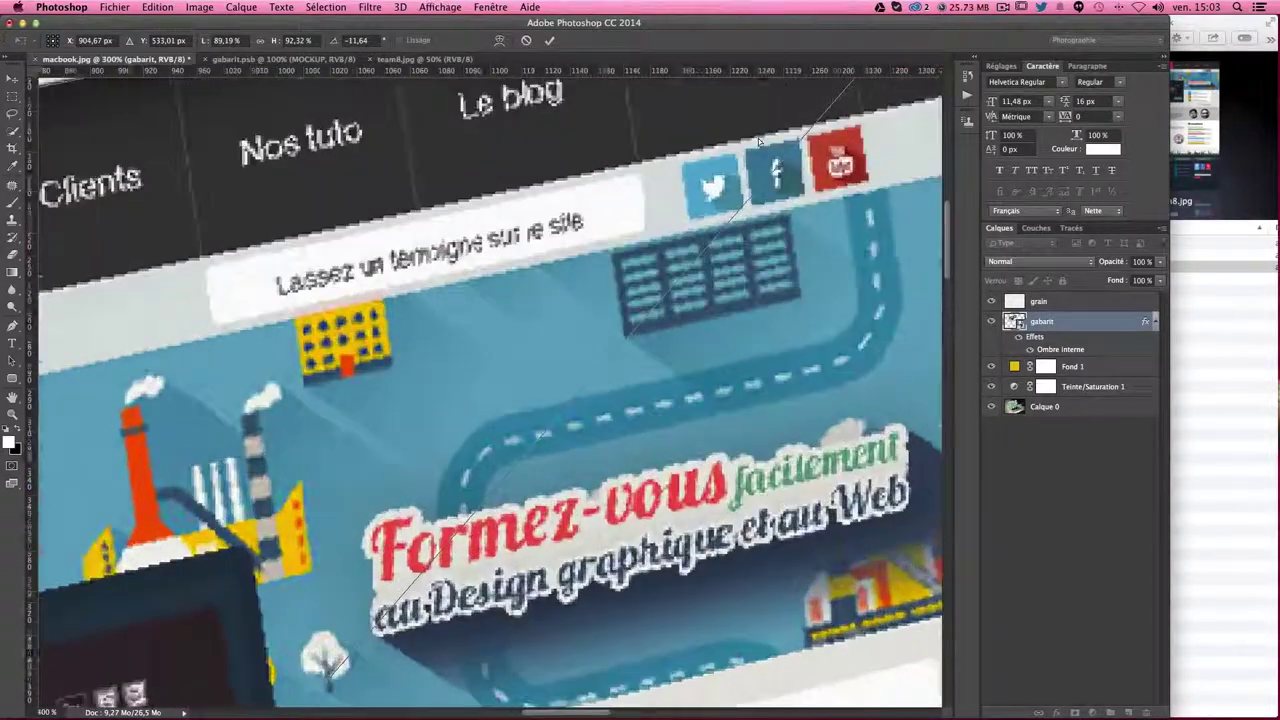
{"action": "scroll", "coordinate": [720, 250], "scroll_direction": "up", "scroll_amount": 1}
{"action": "scroll", "coordinate": [660, 420], "scroll_direction": "up", "scroll_amount": 1}
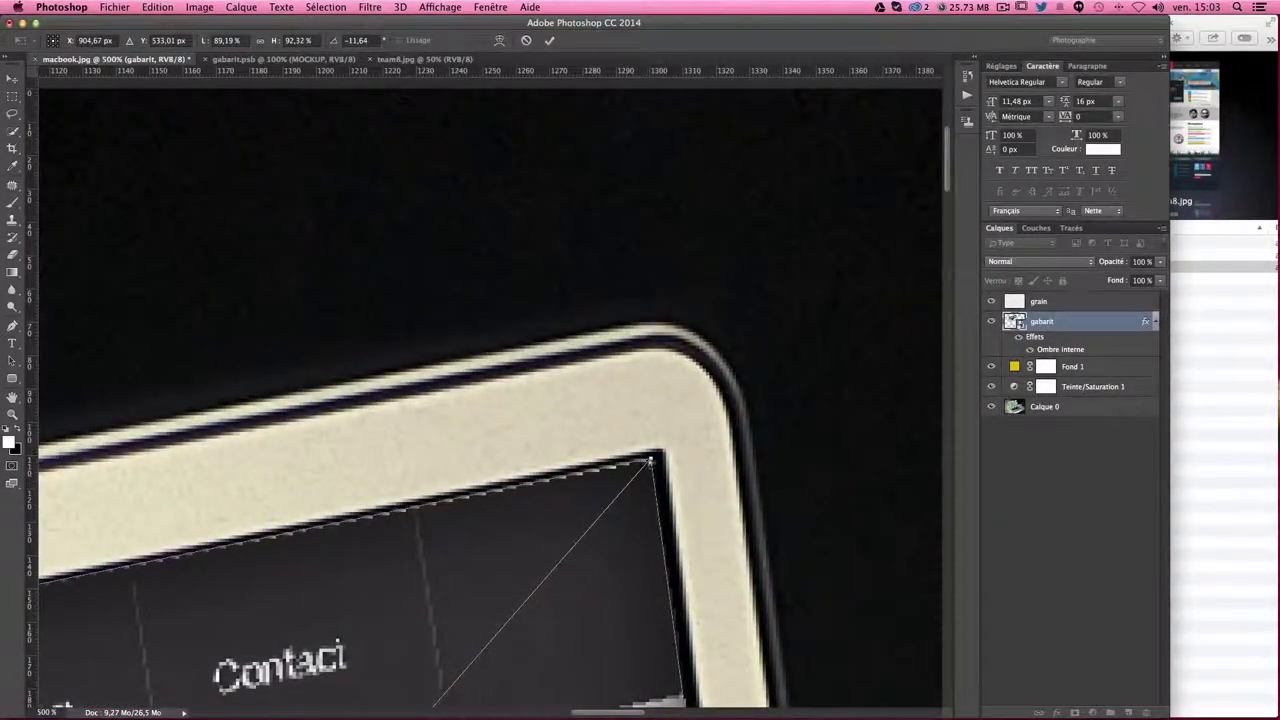
{"action": "left_click_drag", "start_coordinate": [650, 460], "coordinate": [648, 472]}
{"action": "left_click_drag", "start_coordinate": [535, 537], "coordinate": [612, 420]}
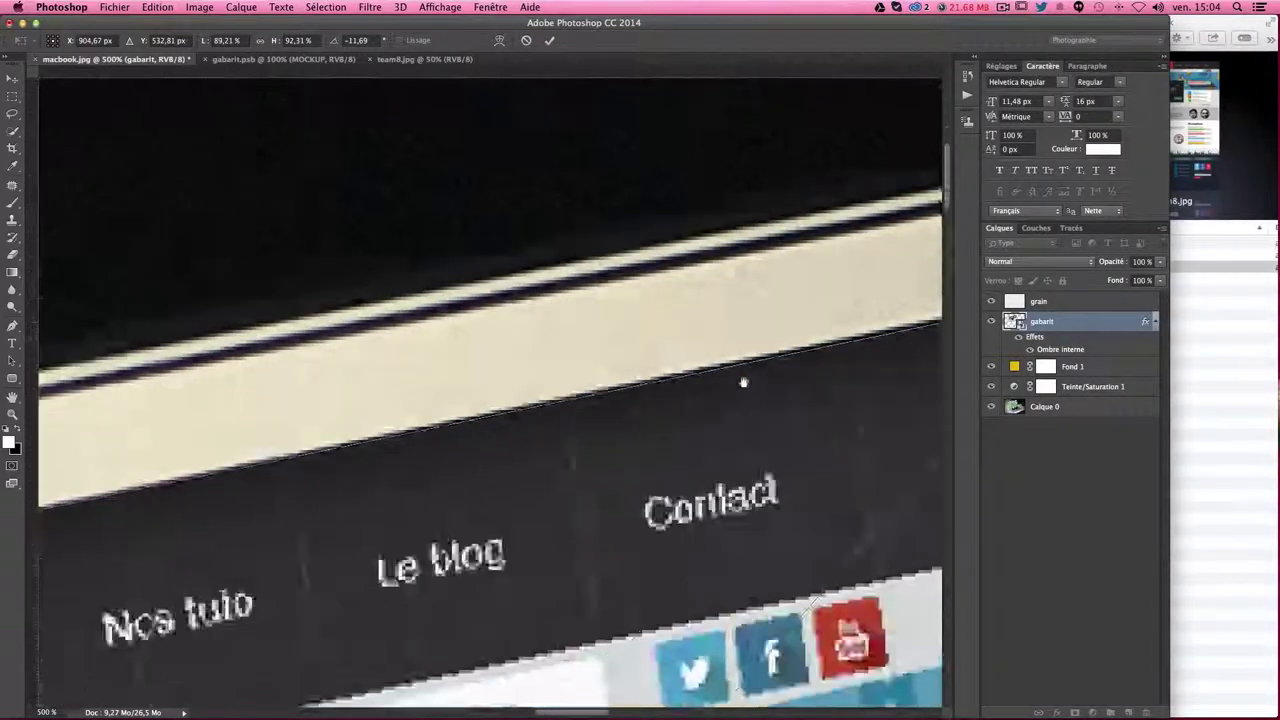
{"action": "key", "text": "Return"}
- Zoom out to 66.7% to view the whole finished mockup
{"action": "key", "text": "super+1"}
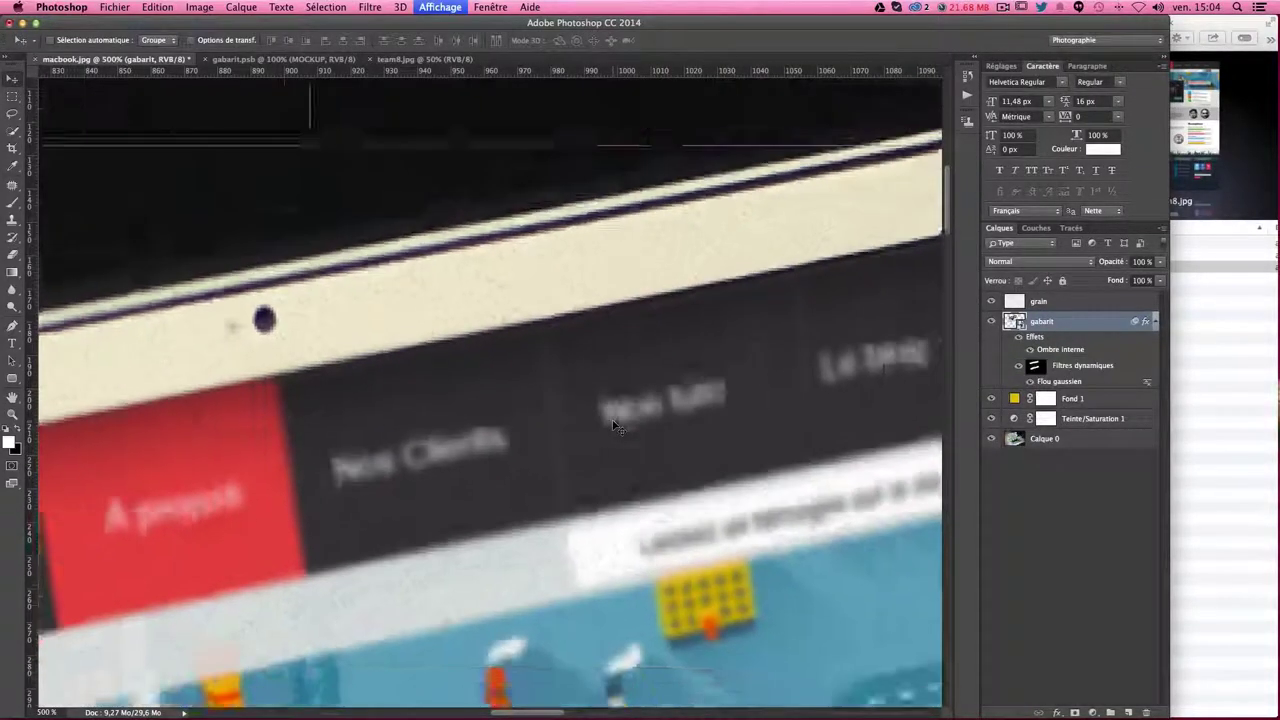
{"action": "scroll", "coordinate": [617, 428], "scroll_direction": "down", "scroll_amount": 1}
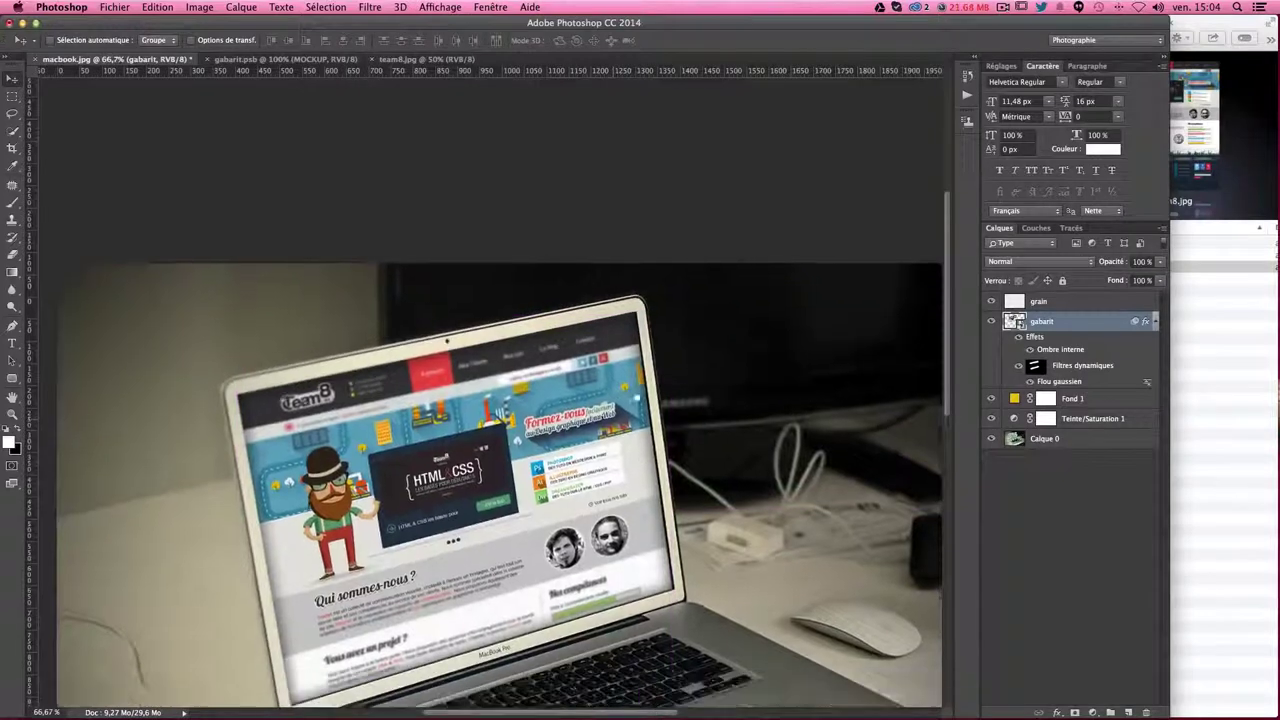
{"action": "key", "text": "super+minus"}
{"action": "key", "text": "super"}
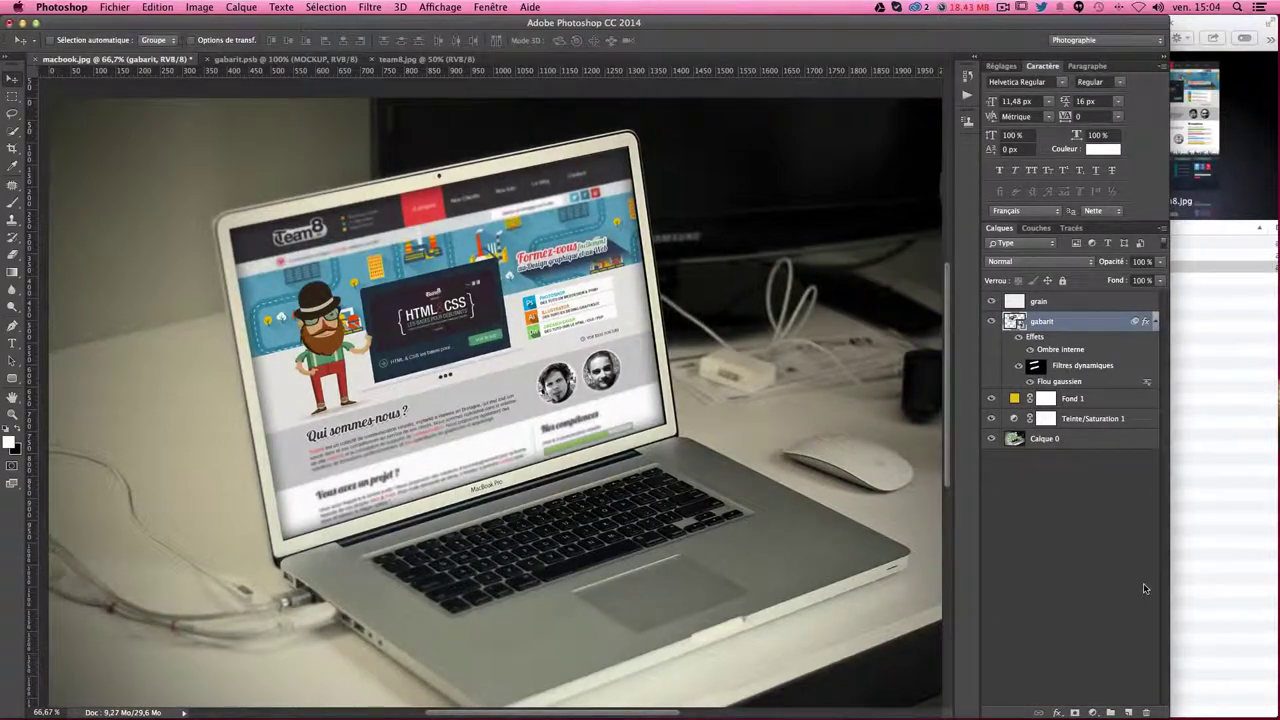
{"action": "scroll", "coordinate": [799, 405], "scroll_direction": "down", "scroll_amount": 3}
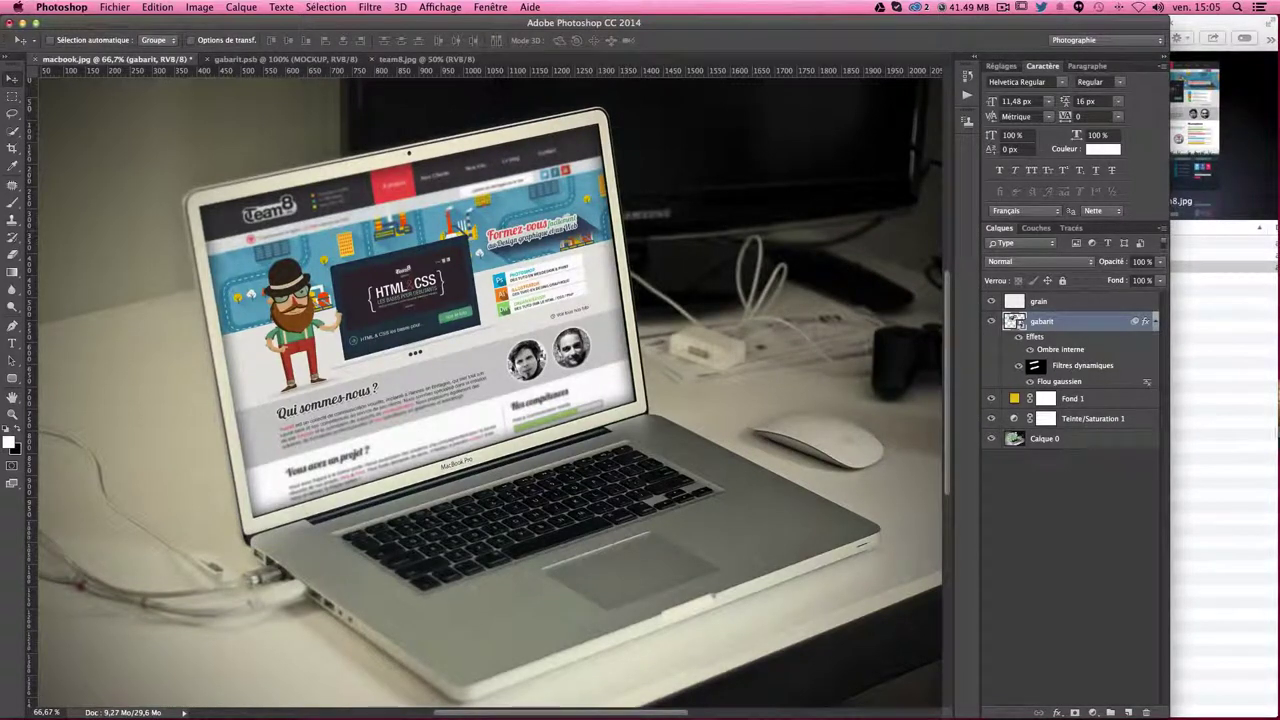
- Add a new layer named reflet above the grain layer
{"action": "left_click", "coordinate": [1086, 302]}
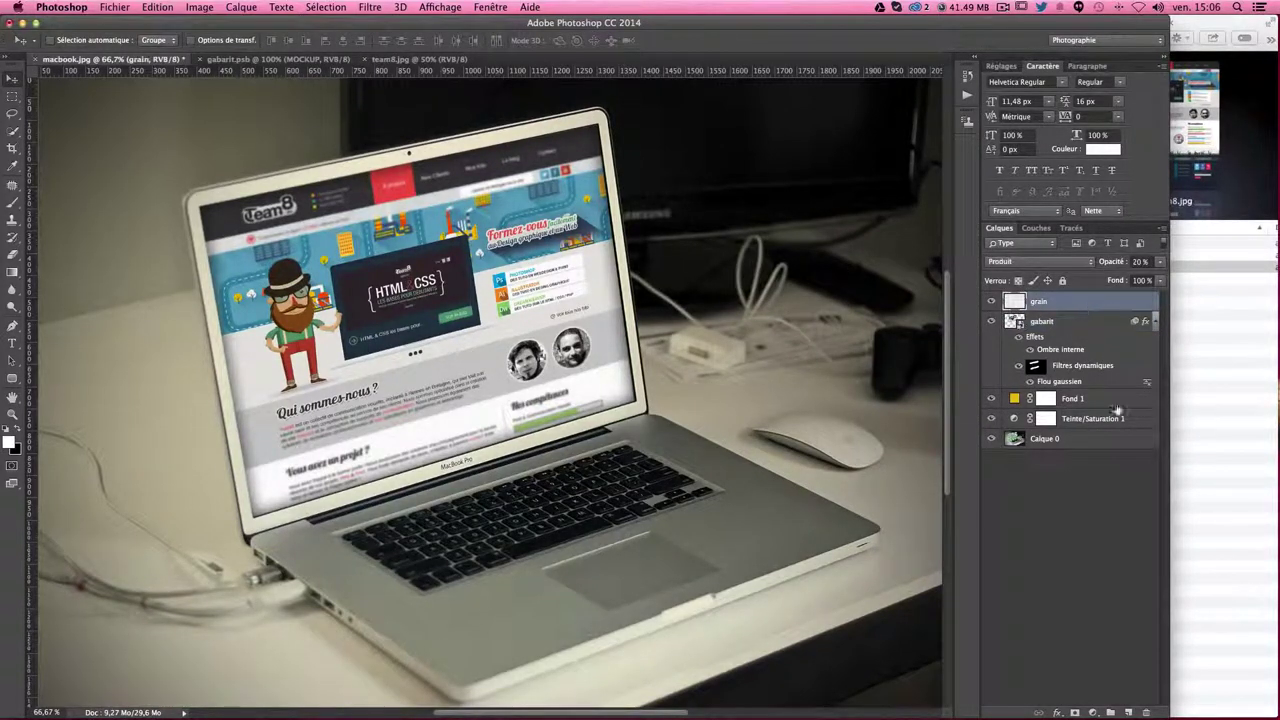
{"action": "left_click", "coordinate": [1126, 713]}
{"action": "double_click", "coordinate": [1046, 302]}
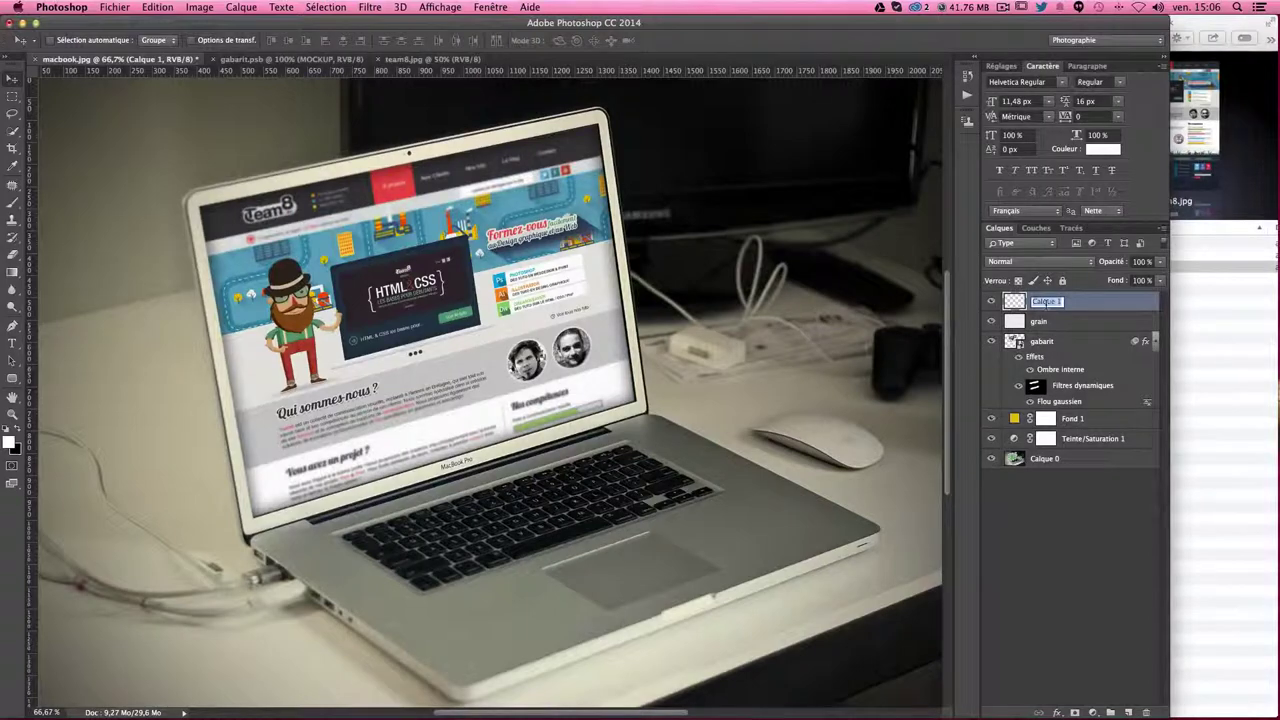
{"action": "type", "text": "reflet"}
{"action": "key", "text": "Return"}
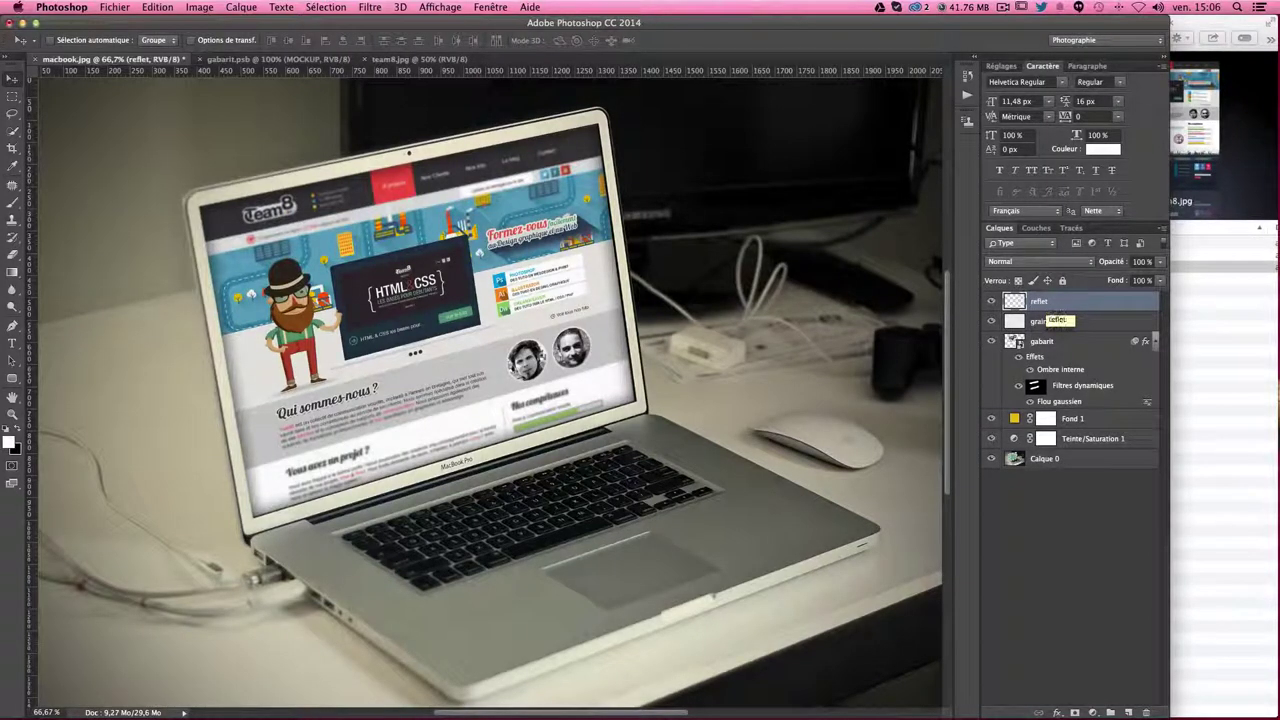
- Sample the laptop bezel's light cream f2ebd4 as the foreground colour
{"action": "key", "text": "ctrl+plus"}
{"action": "key", "text": "ctrl+plus"}
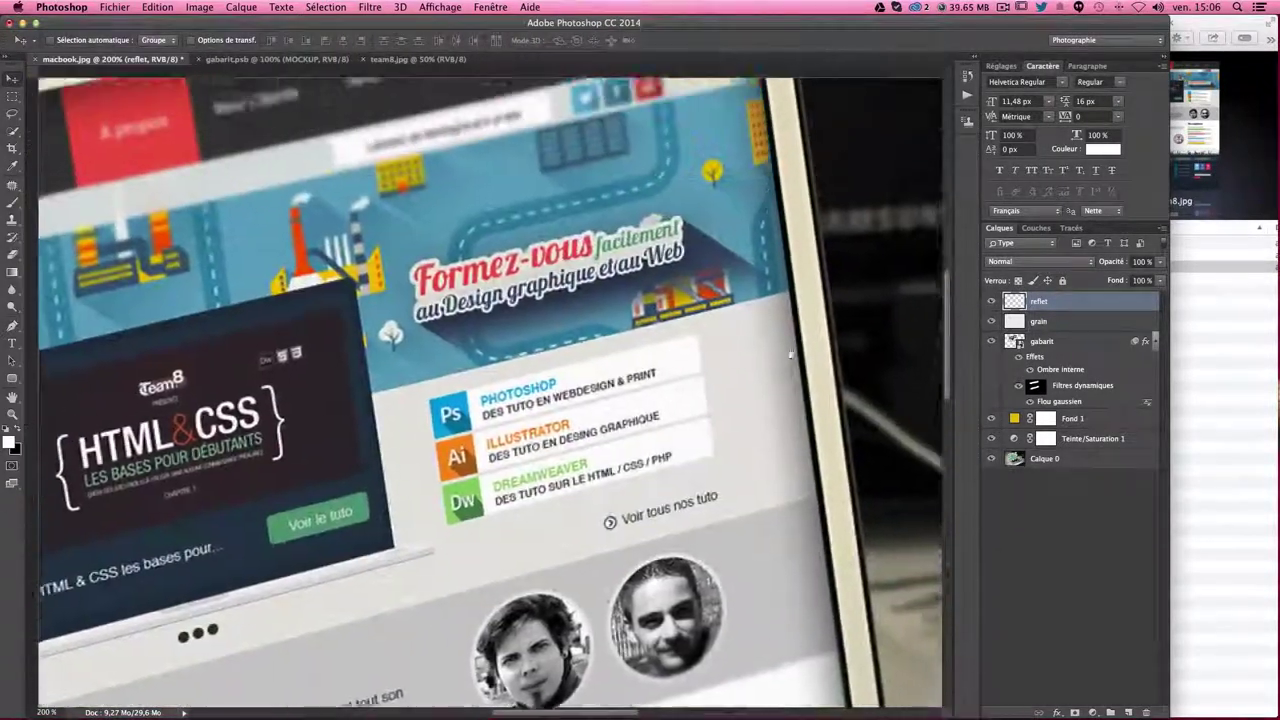
{"action": "key", "text": "ctrl+minus"}
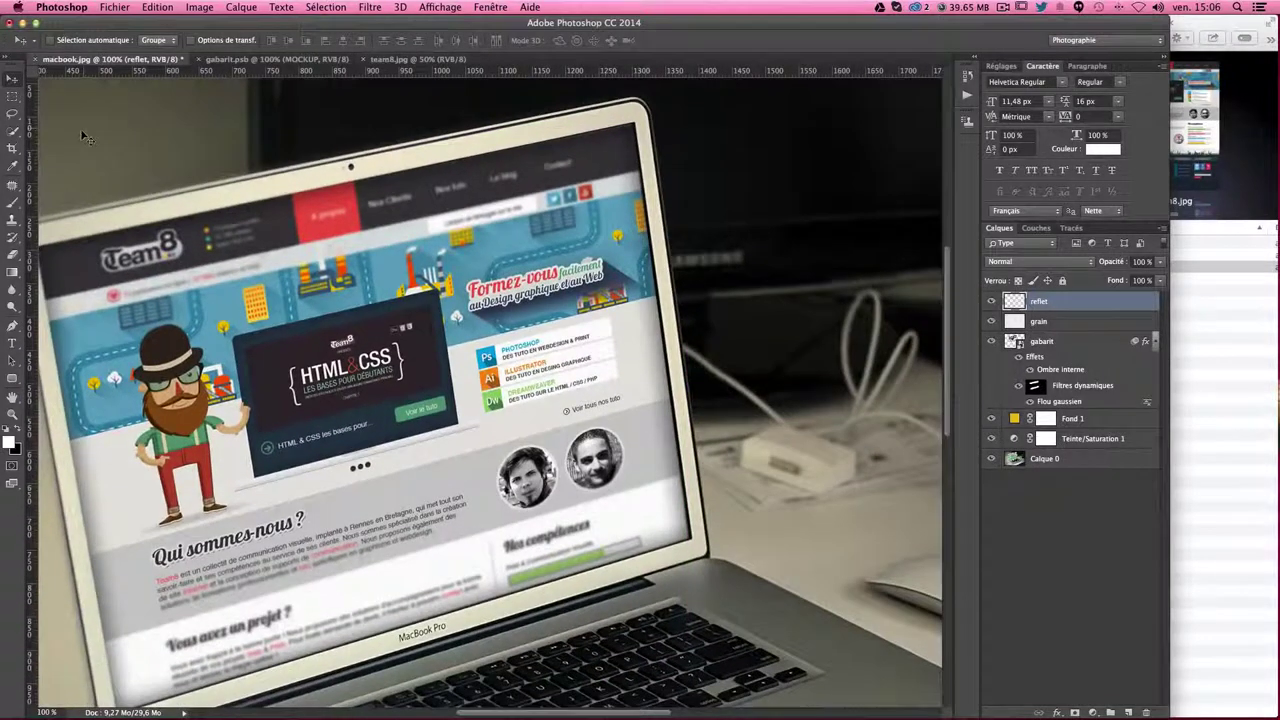
{"action": "key", "text": "i"}
{"action": "left_click", "coordinate": [11, 441]}
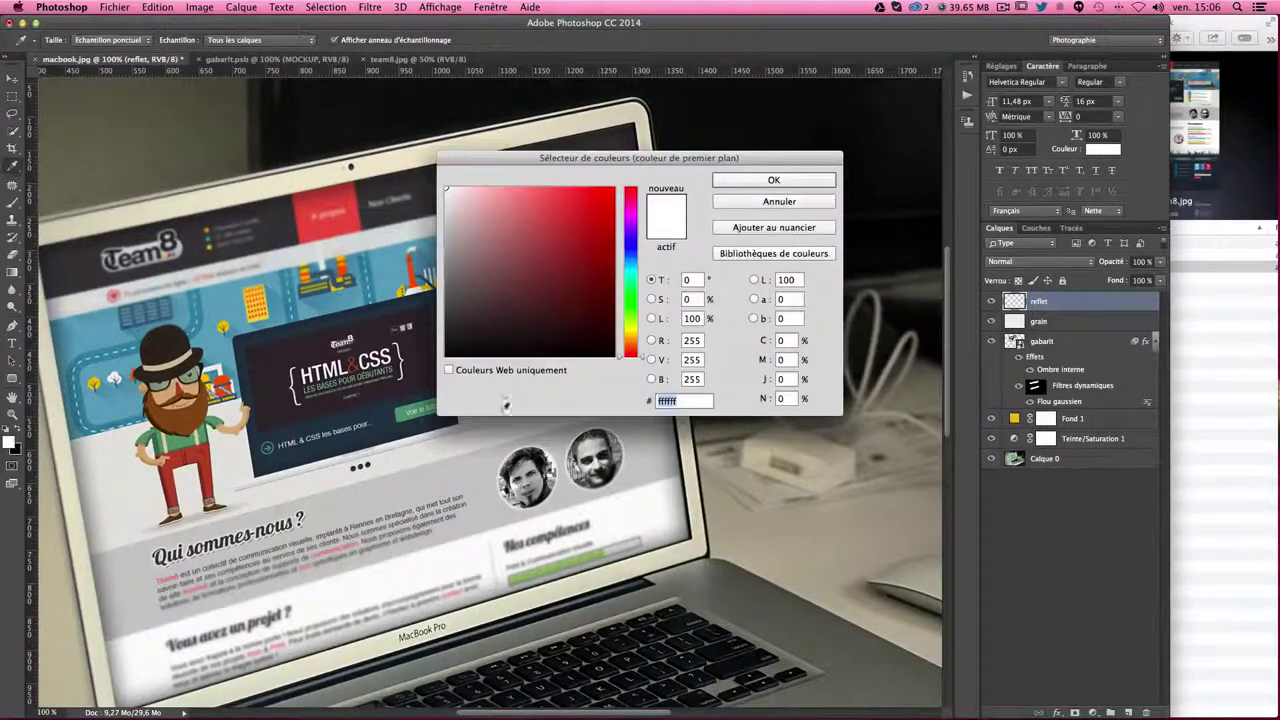
{"action": "left_click", "coordinate": [249, 190]}
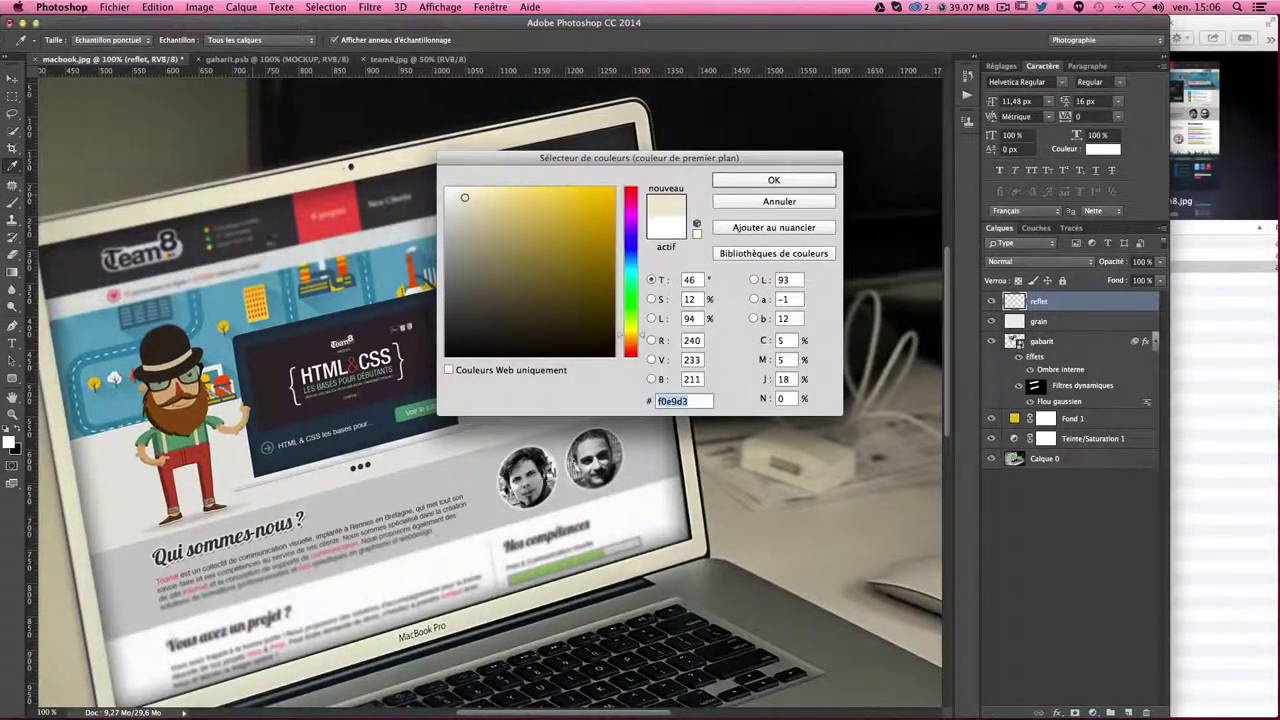
{"action": "left_click", "coordinate": [198, 204]}
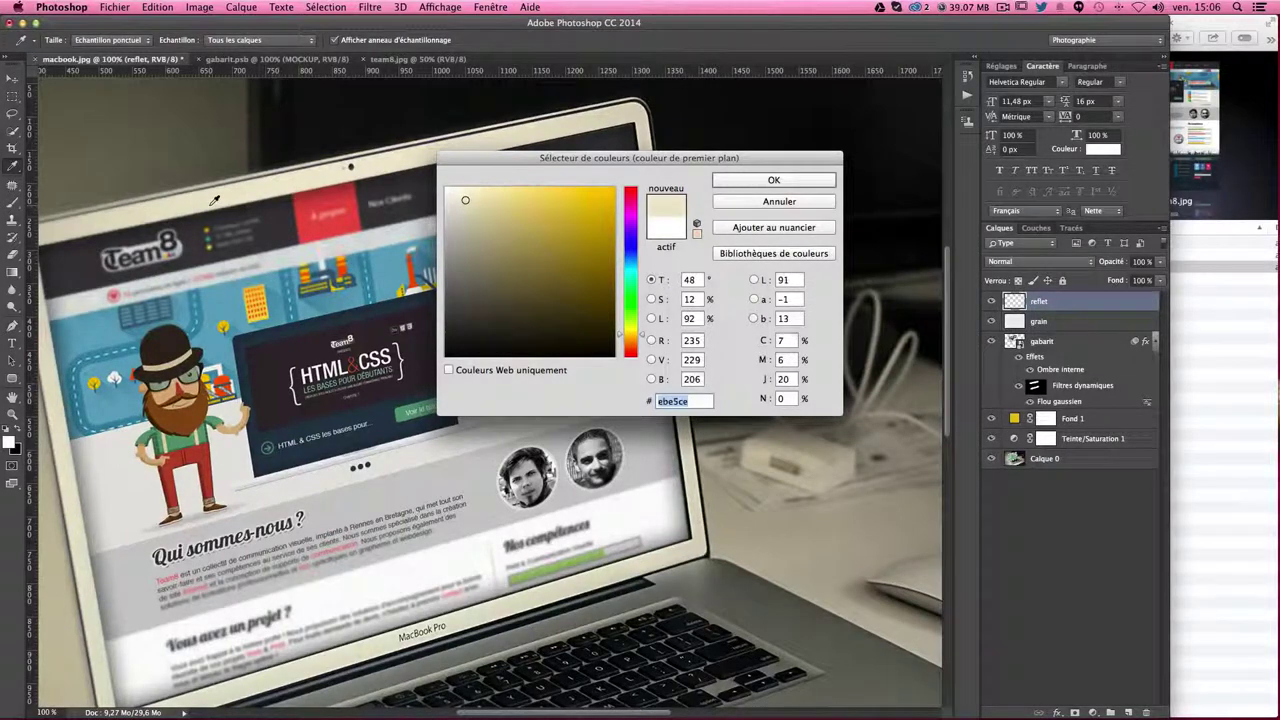
{"action": "left_click", "coordinate": [337, 176]}
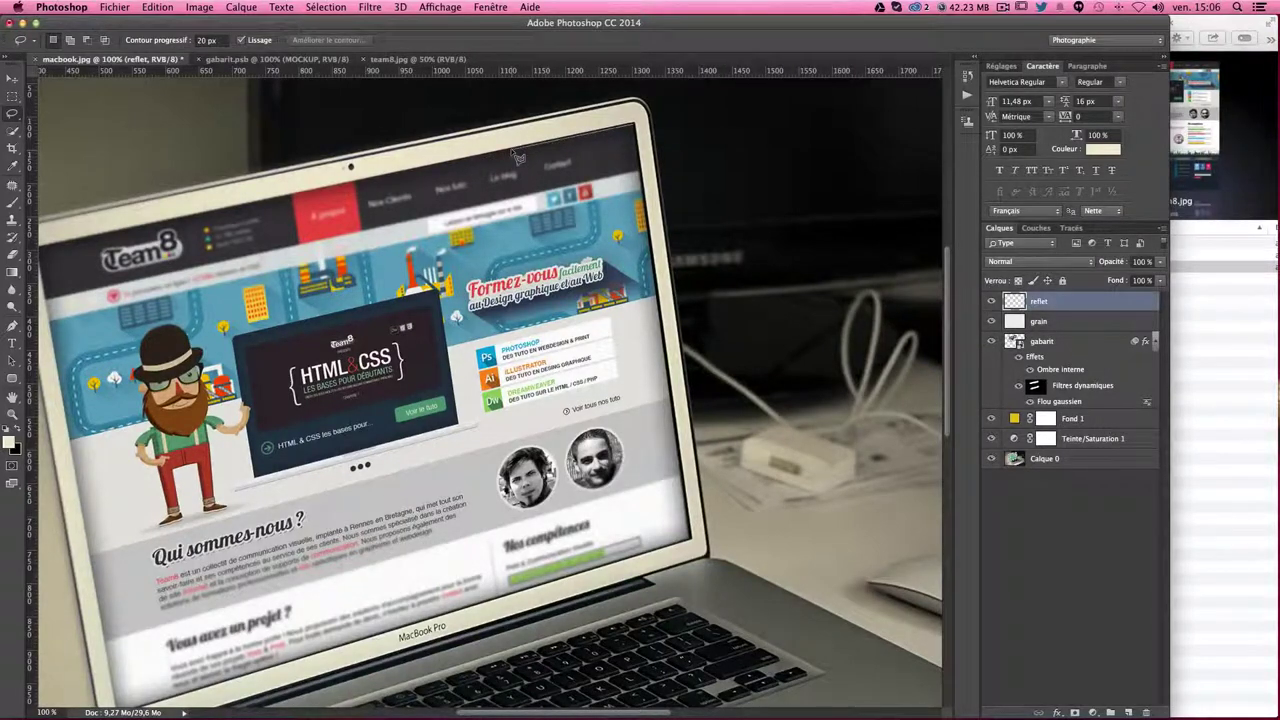
- Select a diagonal slice of the screen's right side with the Polygonal Lasso at 0 px feather
{"action": "left_click", "coordinate": [513, 150]}
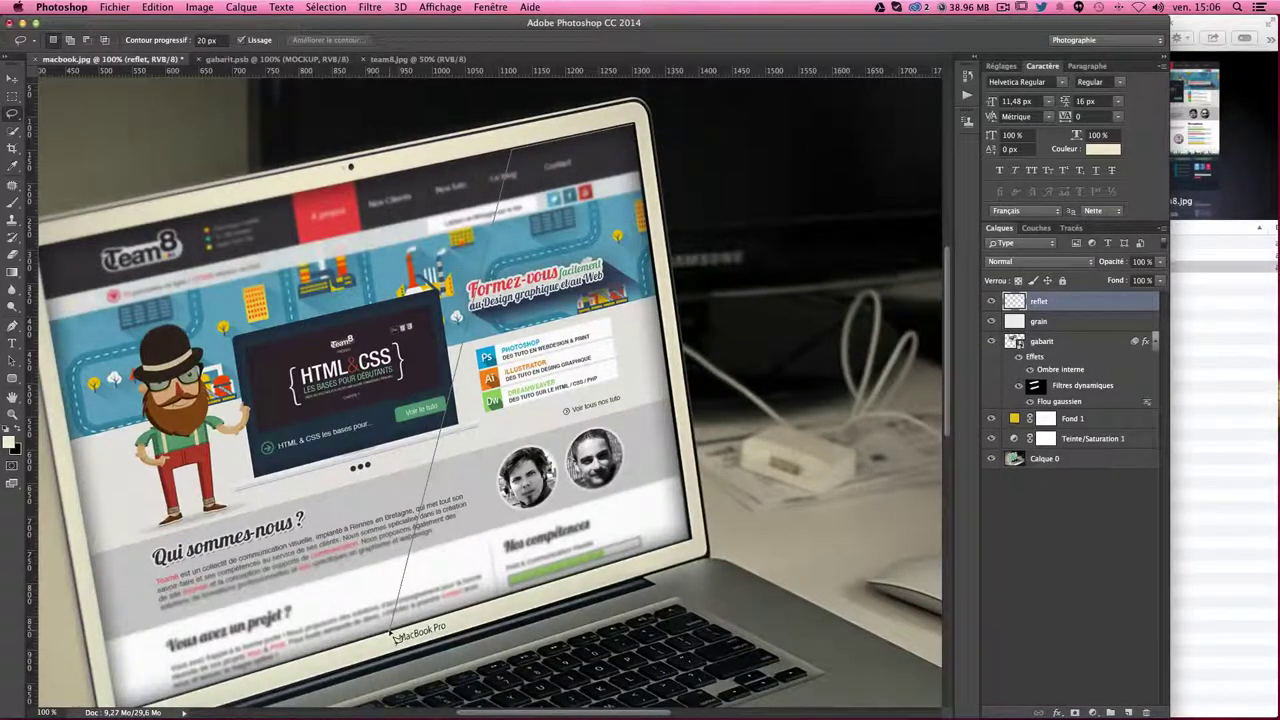
{"action": "left_click", "coordinate": [405, 626]}
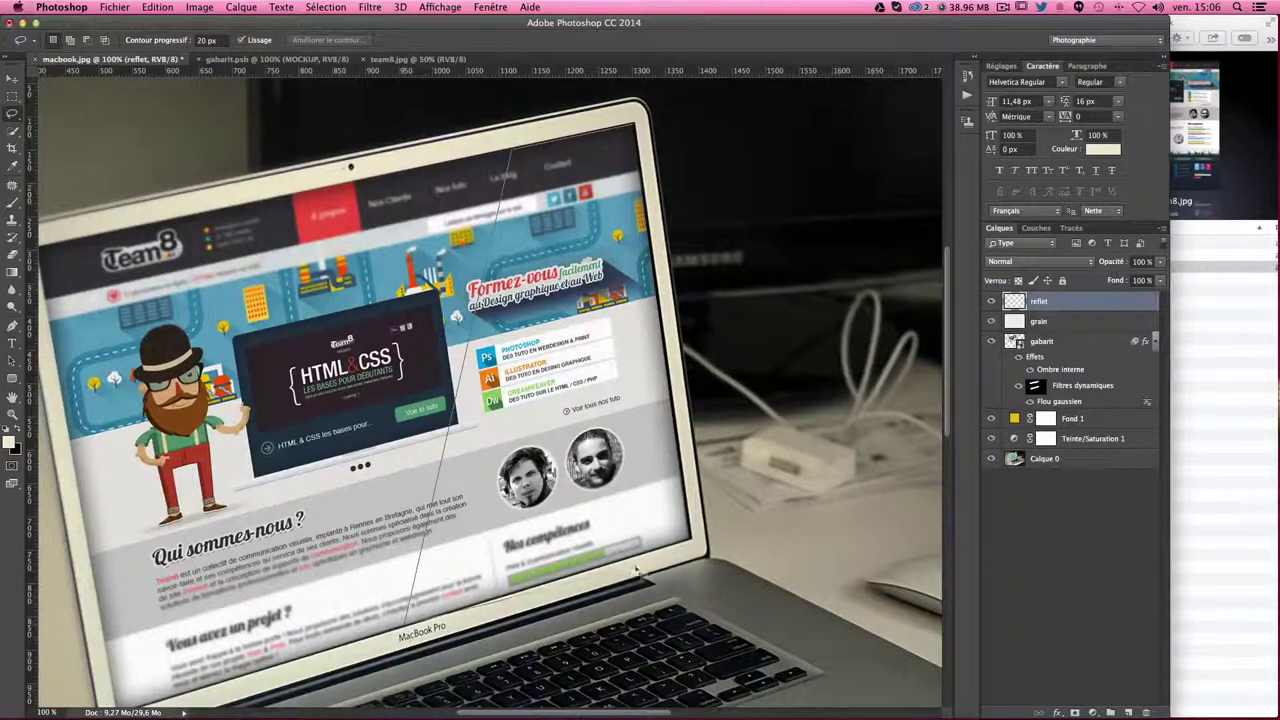
{"action": "left_click", "coordinate": [692, 545]}
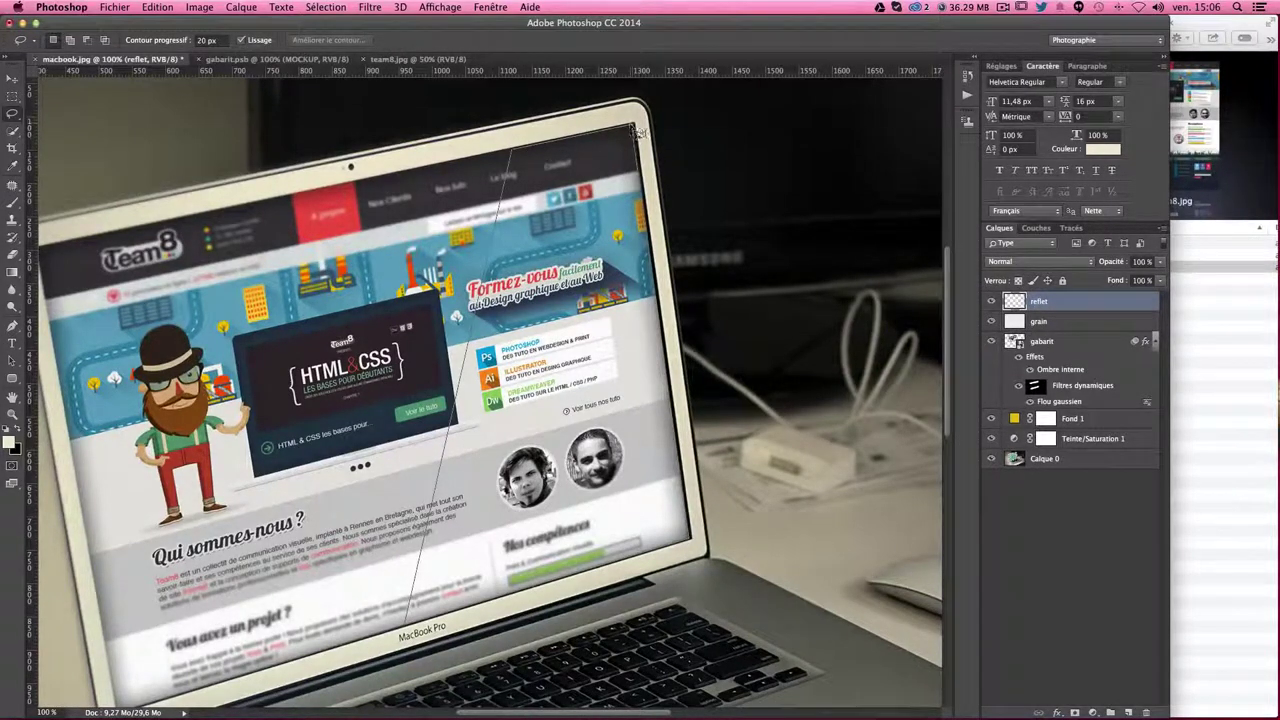
{"action": "double_click", "coordinate": [632, 128]}
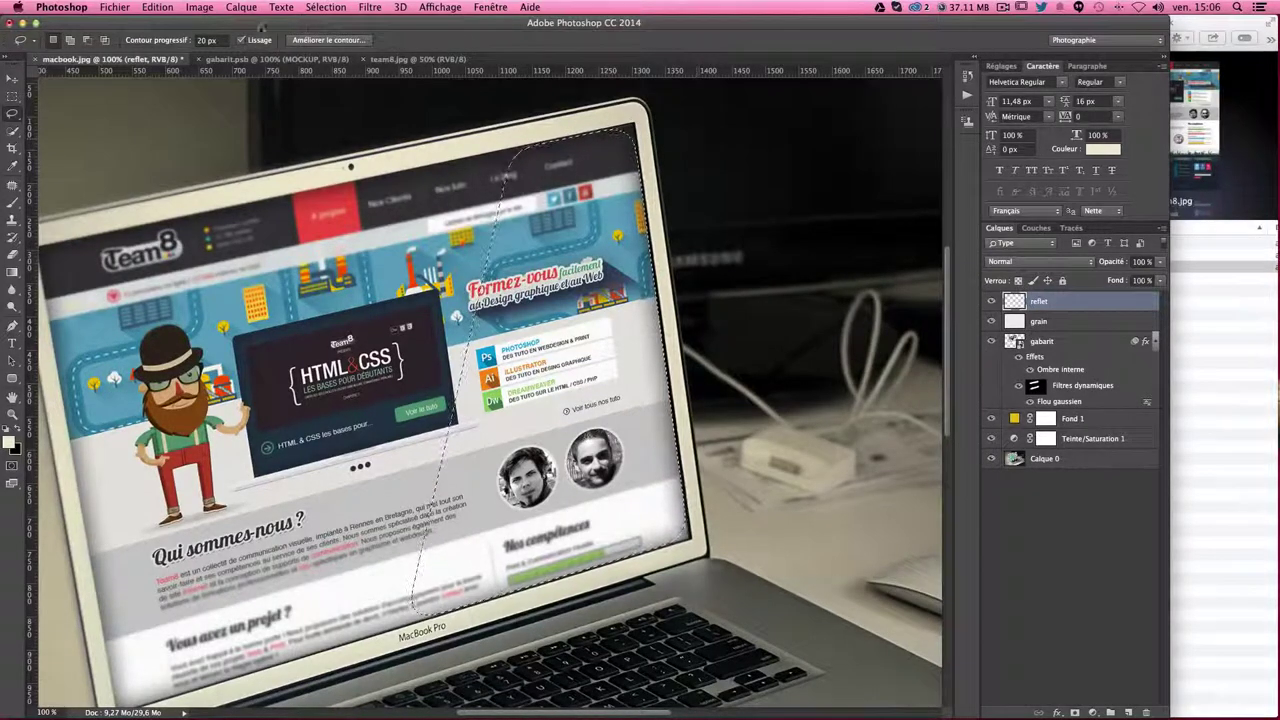
{"action": "key", "text": "Return"}
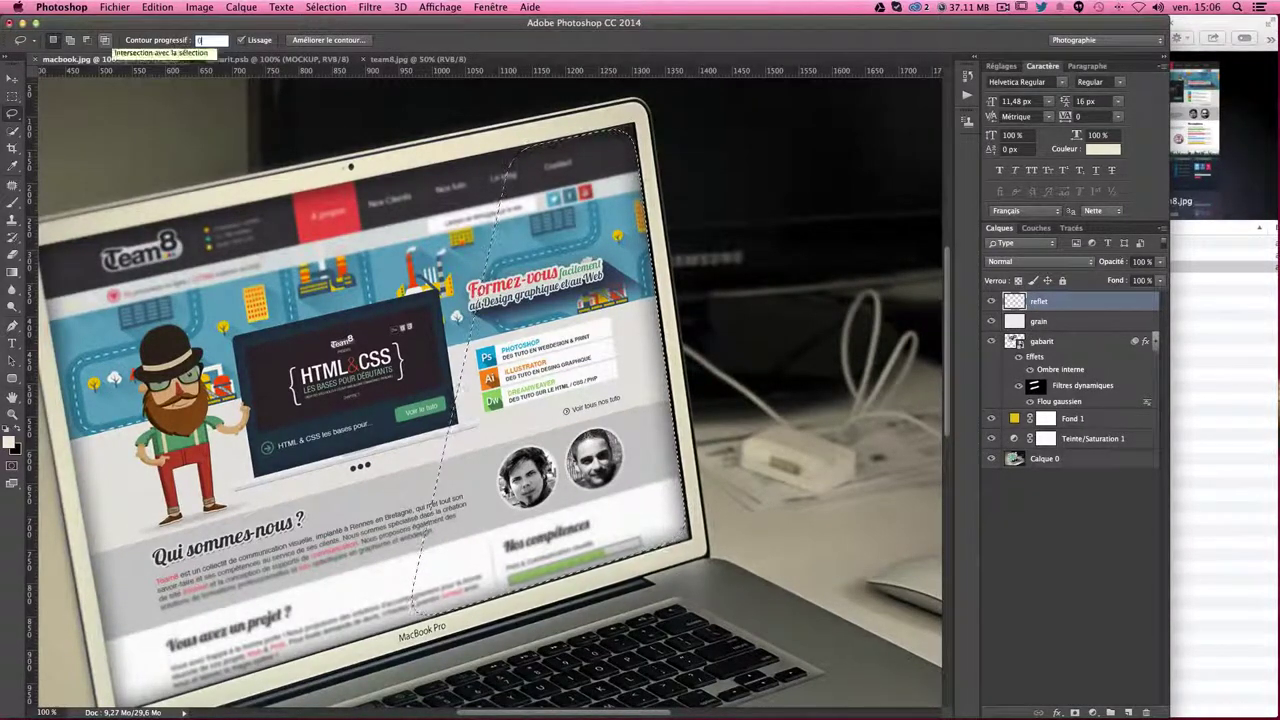
{"action": "type", "text": "0"}
{"action": "key", "text": "Return"}
{"action": "key", "text": "ctrl+d"}
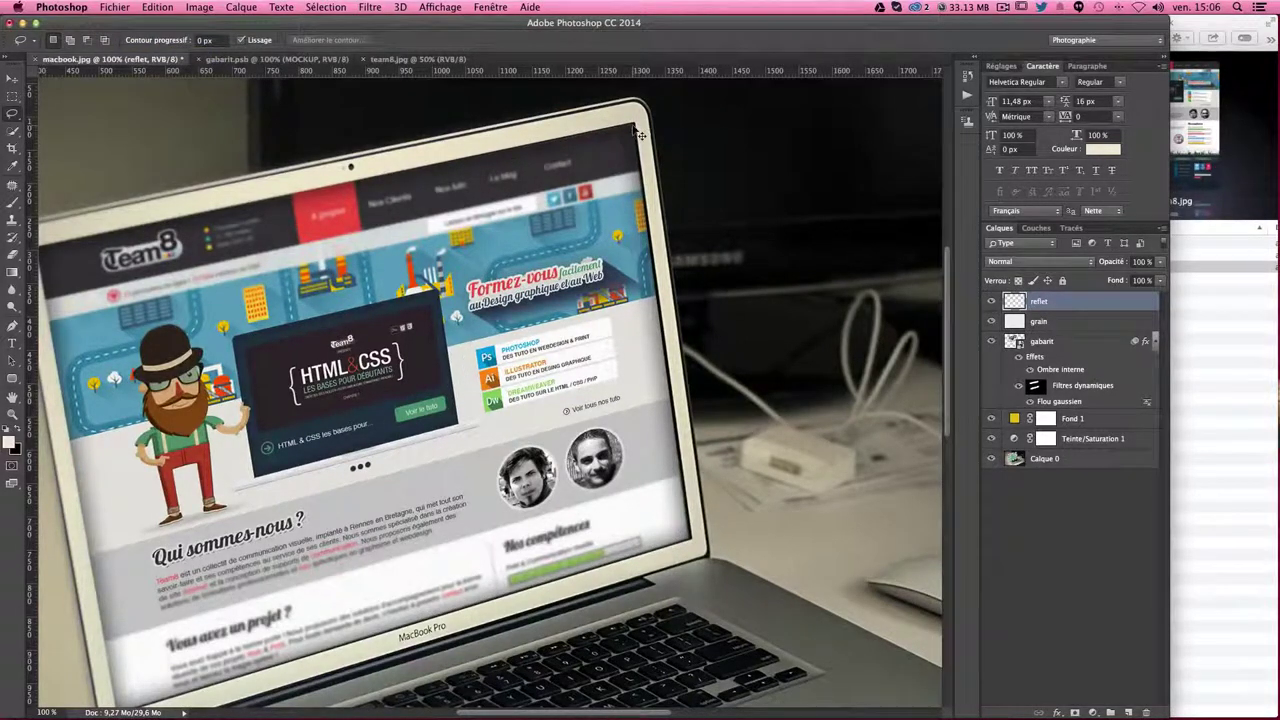
{"action": "left_click_drag", "start_coordinate": [608, 143], "coordinate": [592, 143]}
{"action": "mouse_move", "coordinate": [536, 155]}
{"action": "left_mouse_down"}
{"action": "mouse_move", "coordinate": [477, 593]}
{"action": "mouse_move", "coordinate": [700, 545]}
{"action": "mouse_move", "coordinate": [637, 130]}
{"action": "left_mouse_up"}
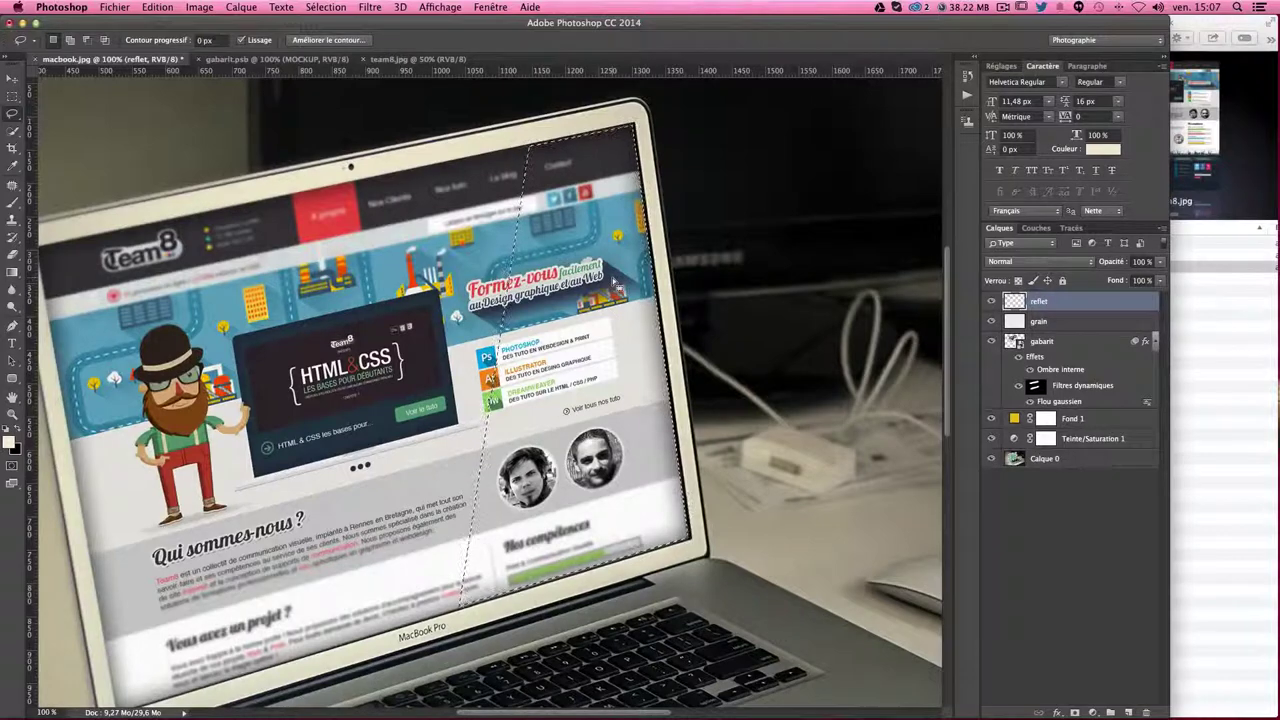
- Fill the selection with cream on reflet, deselect, and set the layer opacity to 20%
{"action": "key", "text": "shift+F5"}
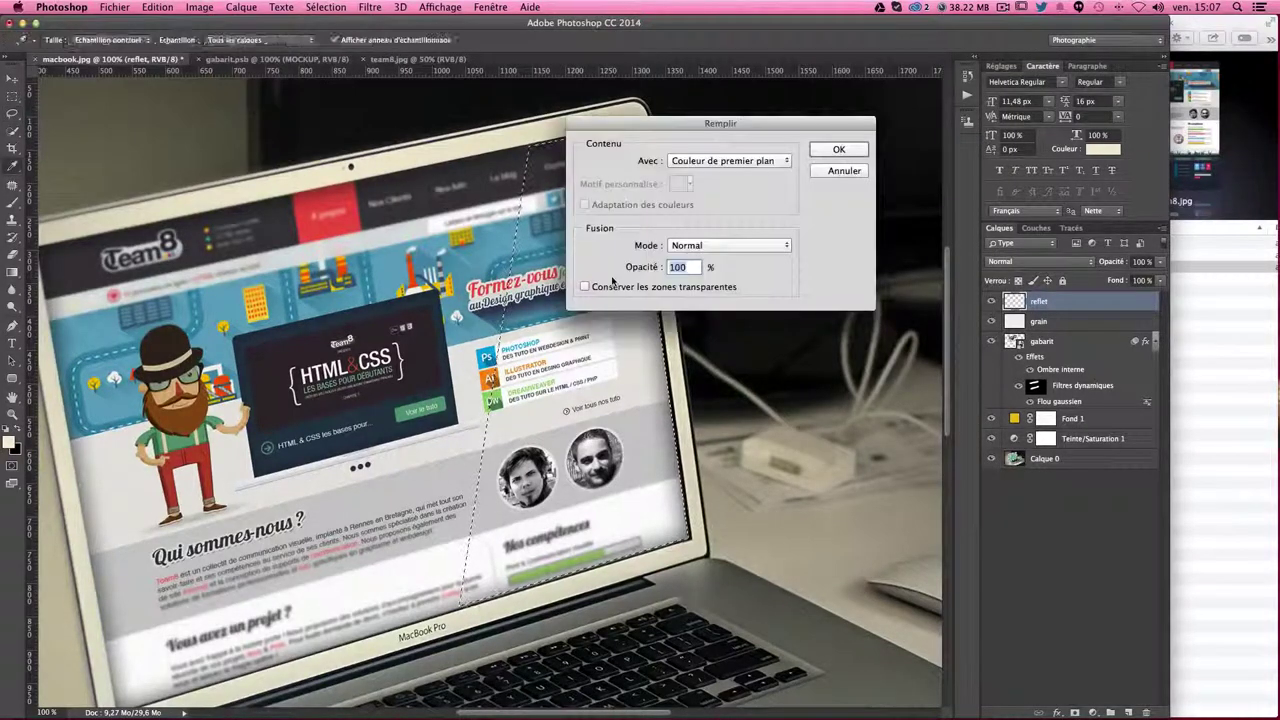
{"action": "key", "text": "Return"}
{"action": "key", "text": "ctrl+d"}
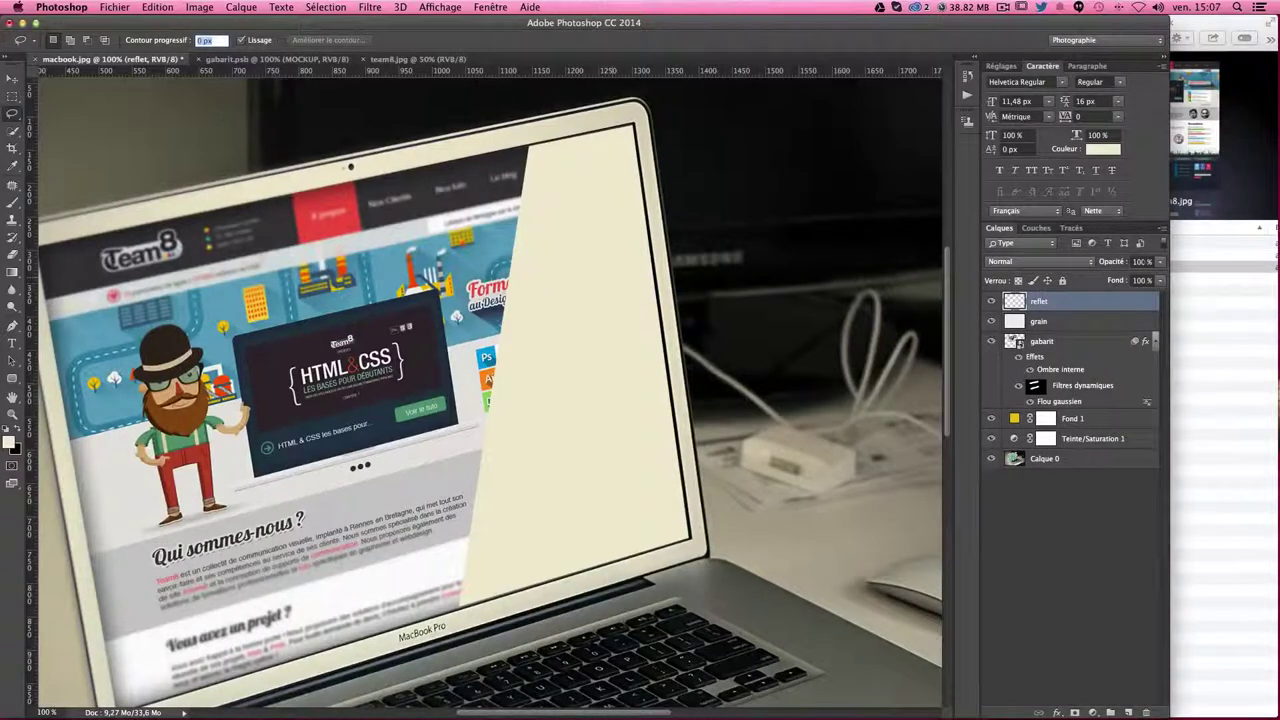
{"action": "left_click", "coordinate": [1140, 261]}
{"action": "type", "text": "20"}
{"action": "key", "text": "Return"}
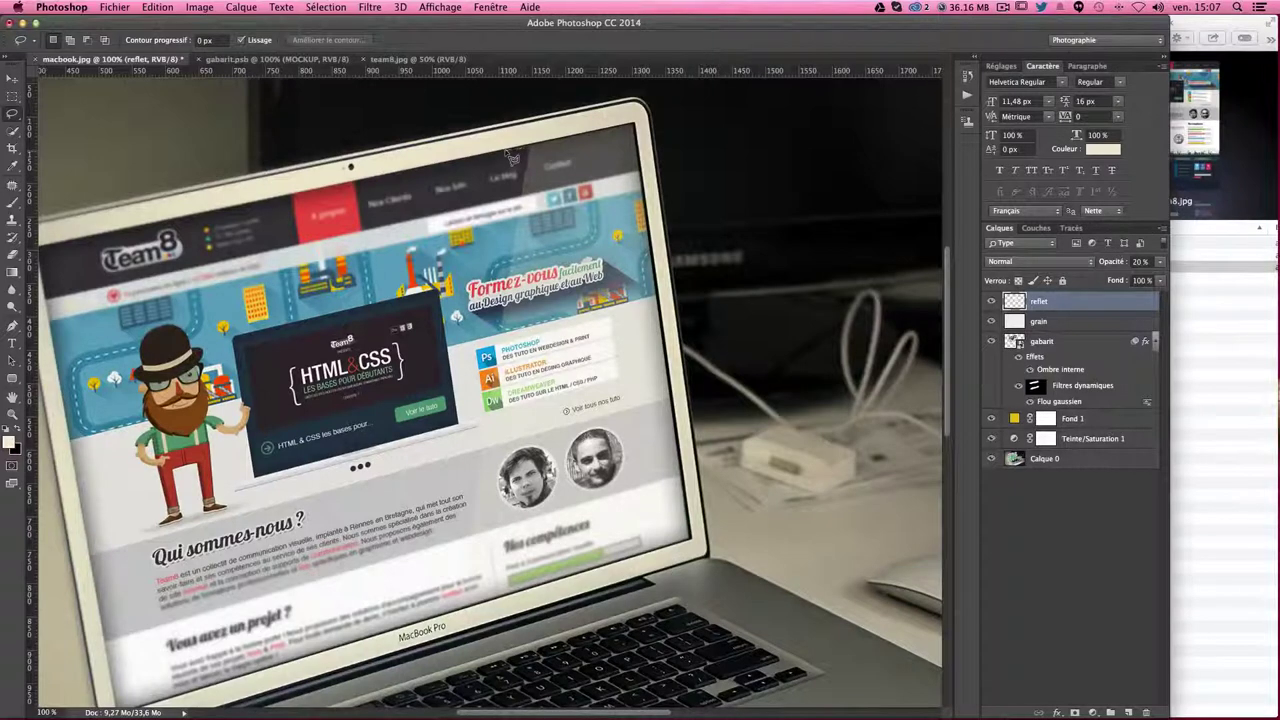
- Outline a thin diagonal strip beside the reflection's left edge, from screen top to bottom
{"action": "mouse_move", "coordinate": [510, 157]}
{"action": "left_mouse_down"}
{"action": "mouse_move", "coordinate": [390, 630]}
{"action": "mouse_move", "coordinate": [423, 626]}
{"action": "left_mouse_up"}
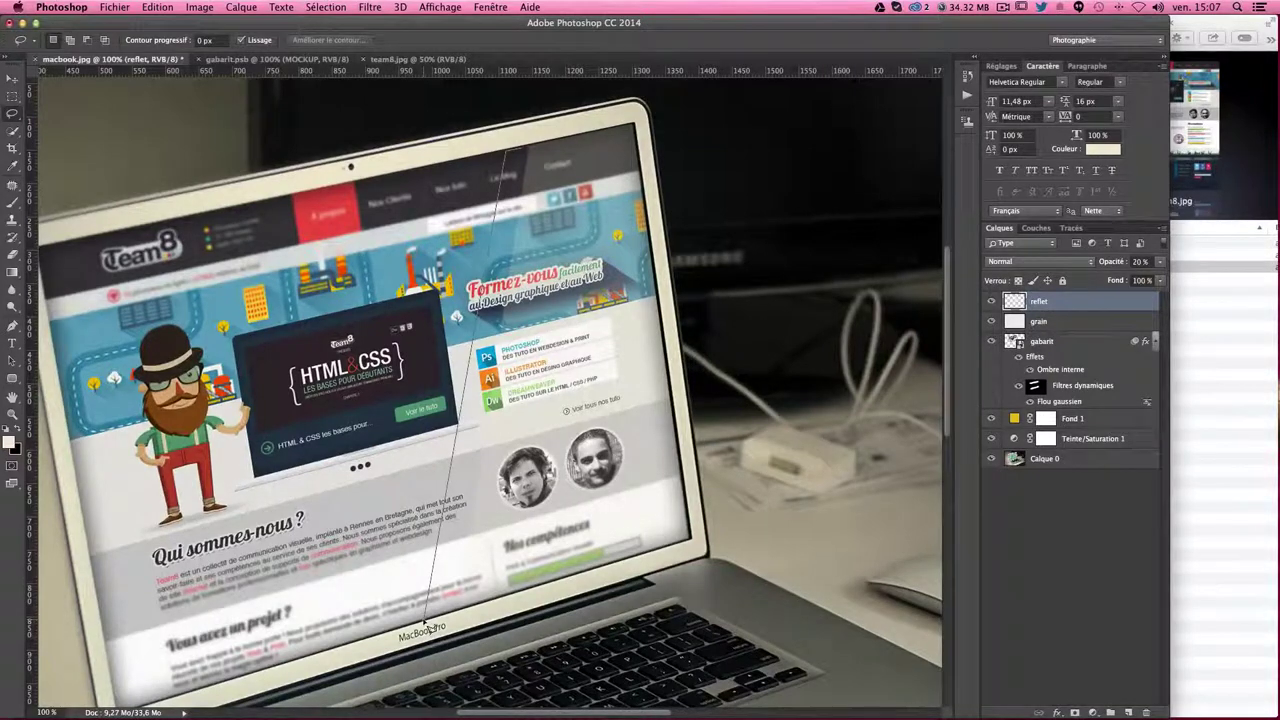
{"action": "left_click_drag", "start_coordinate": [426, 627], "coordinate": [461, 618]}
{"action": "mouse_move", "coordinate": [460, 617]}
{"action": "left_mouse_down"}
{"action": "mouse_move", "coordinate": [523, 152]}
{"action": "mouse_move", "coordinate": [465, 614]}
{"action": "mouse_move", "coordinate": [423, 625]}
{"action": "mouse_move", "coordinate": [452, 623]}
{"action": "mouse_move", "coordinate": [530, 155]}
{"action": "left_mouse_up"}
{"action": "key", "text": "ctrl+d"}
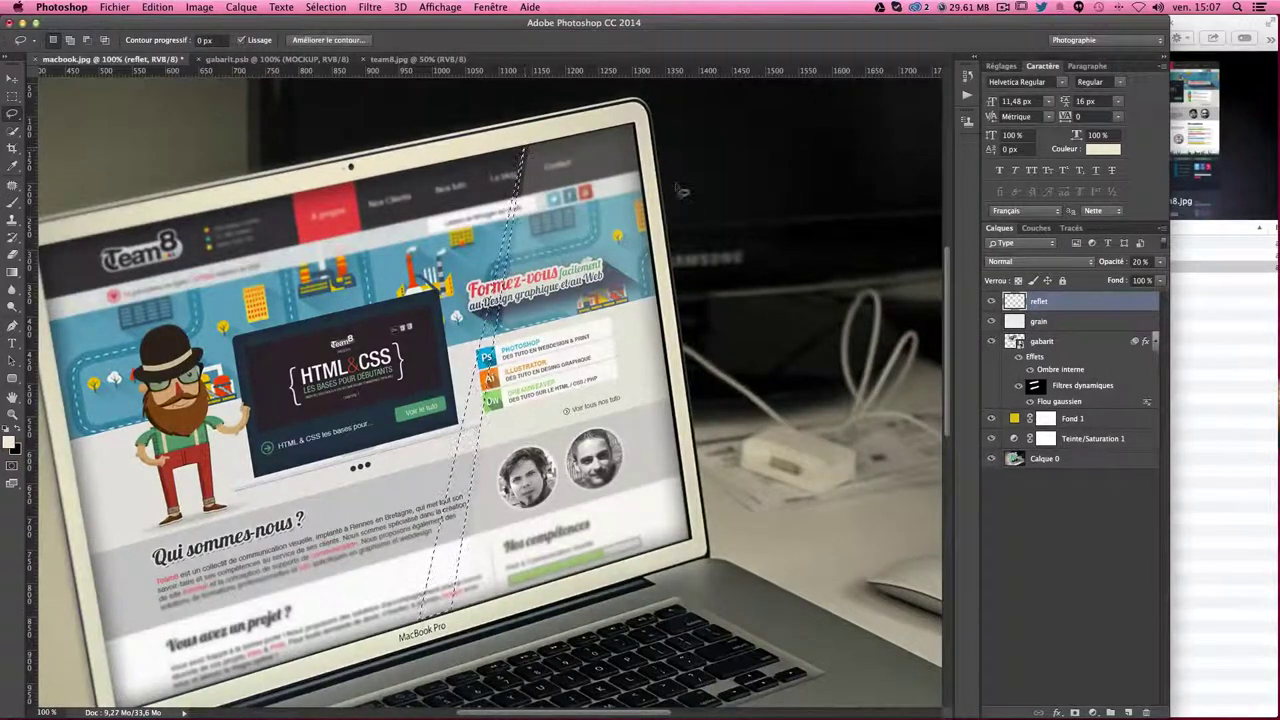
- Fill the strip with the cream colour at 50% opacity, deselect, and zoom out
{"action": "key", "text": "shift+F5"}
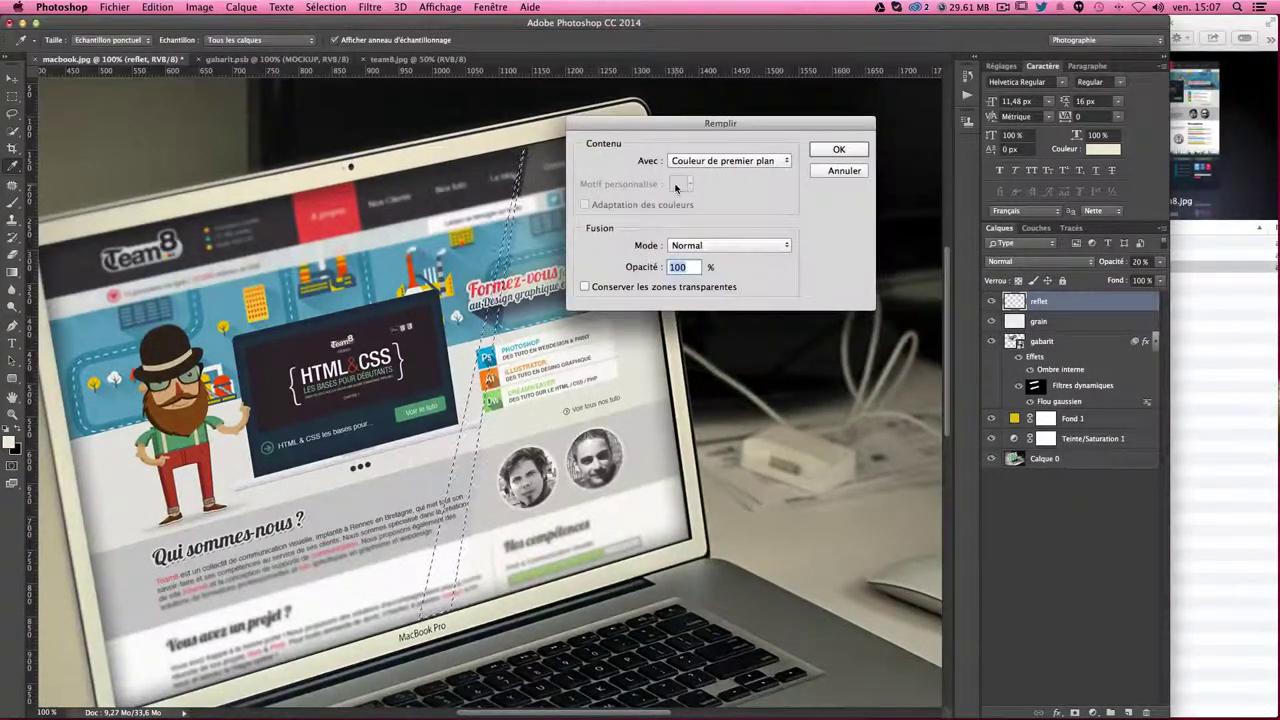
{"action": "type", "text": "50"}
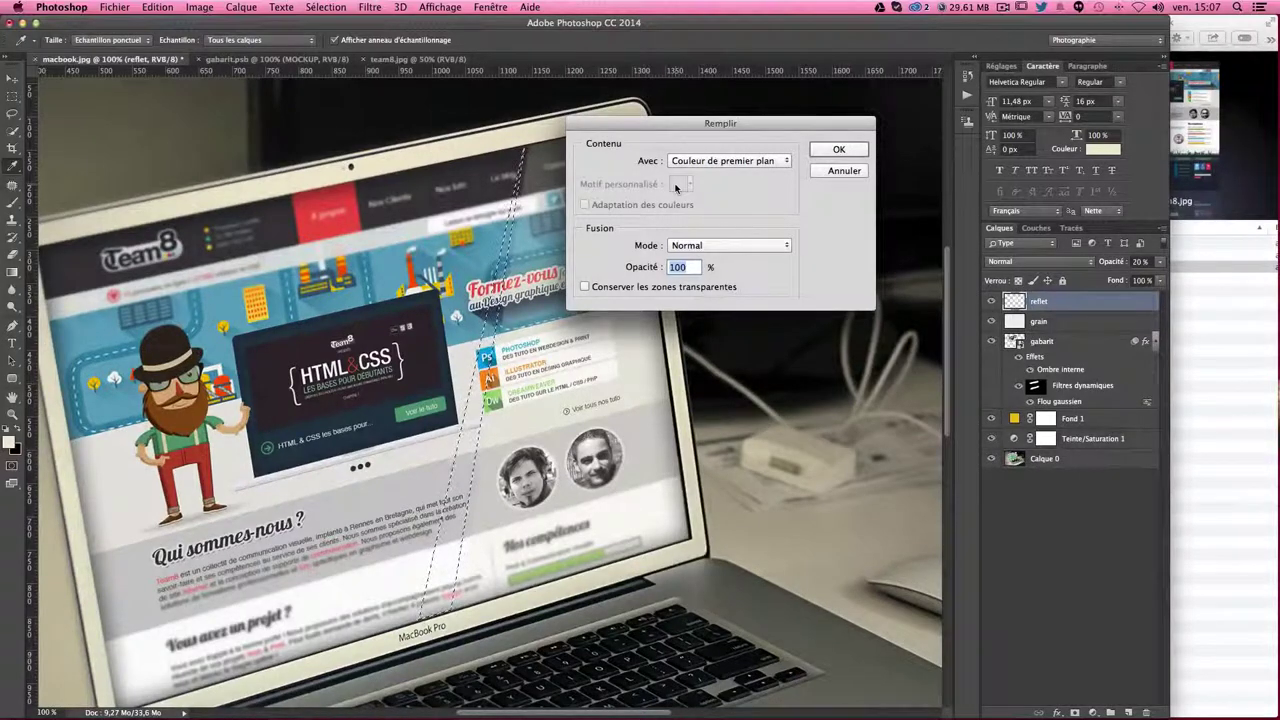
{"action": "key", "text": "Return"}
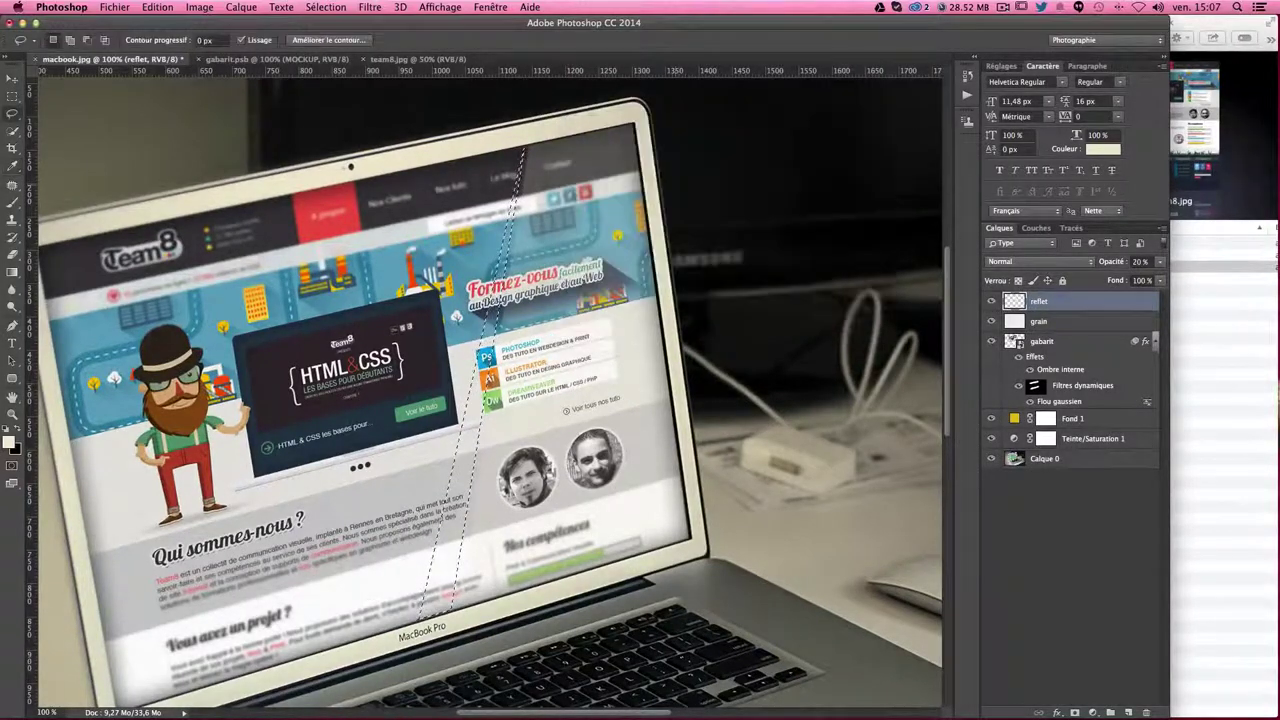
{"action": "key", "text": "ctrl+d"}
{"action": "key", "text": "ctrl+minus"}
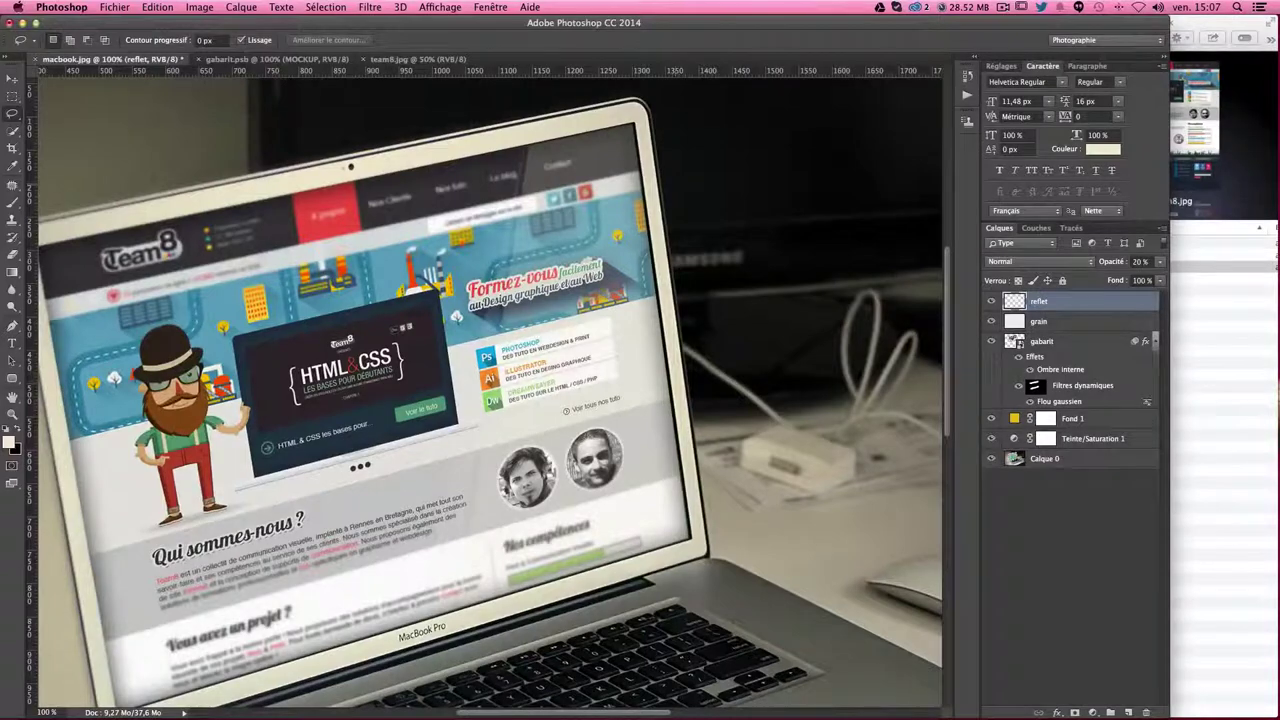
{"action": "key", "text": "ctrl+minus"}
{"action": "key", "text": "ctrl+plus"}
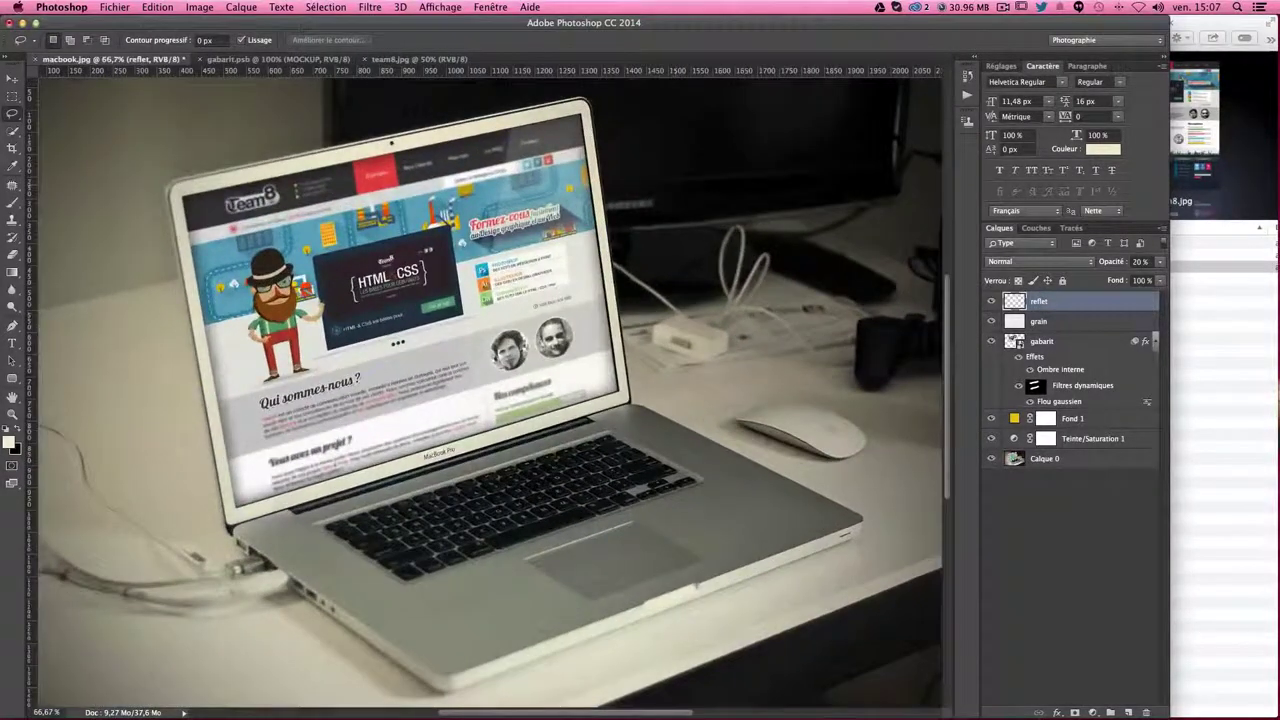